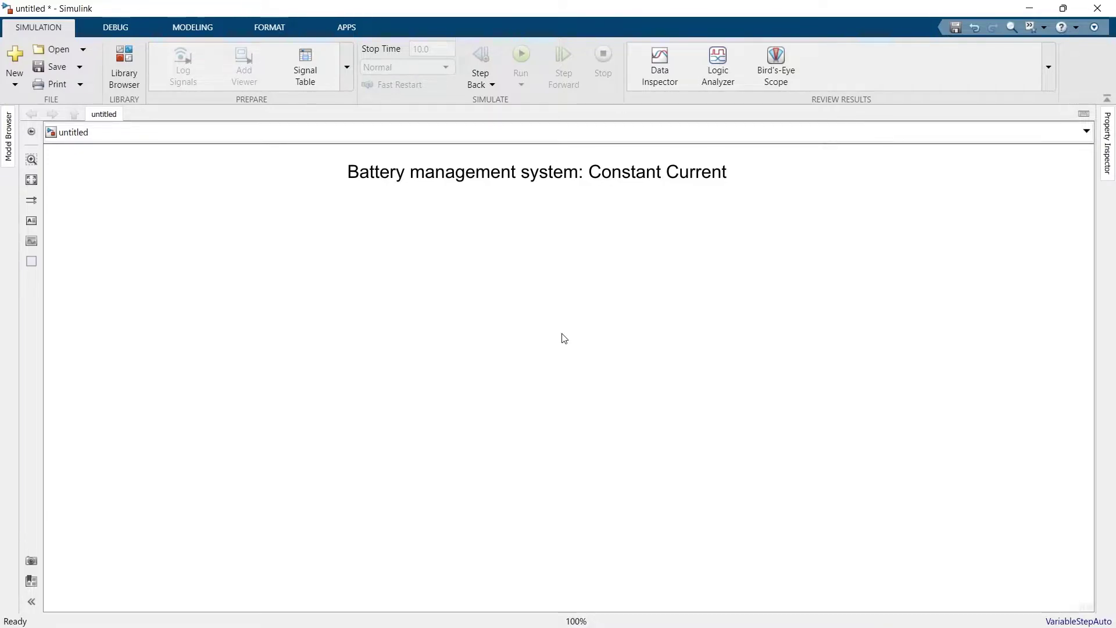
# Insert a Battery block, flip it so its terminals face left, and move it right.
pyautogui.doubleClick(573, 348)
pyautogui.write('batt')
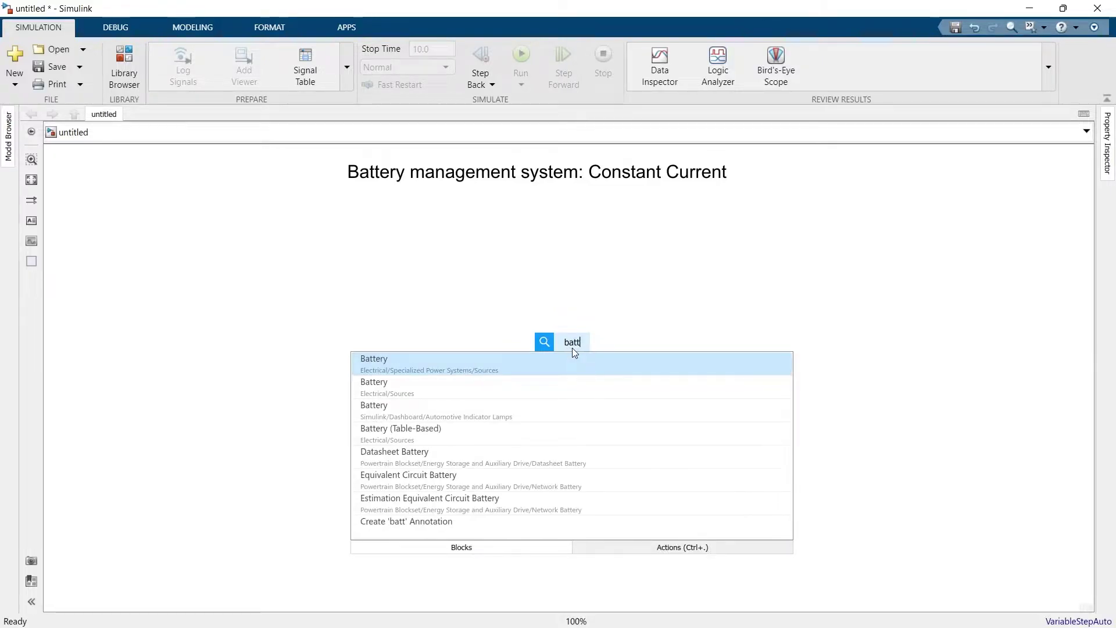
pyautogui.press('Return')
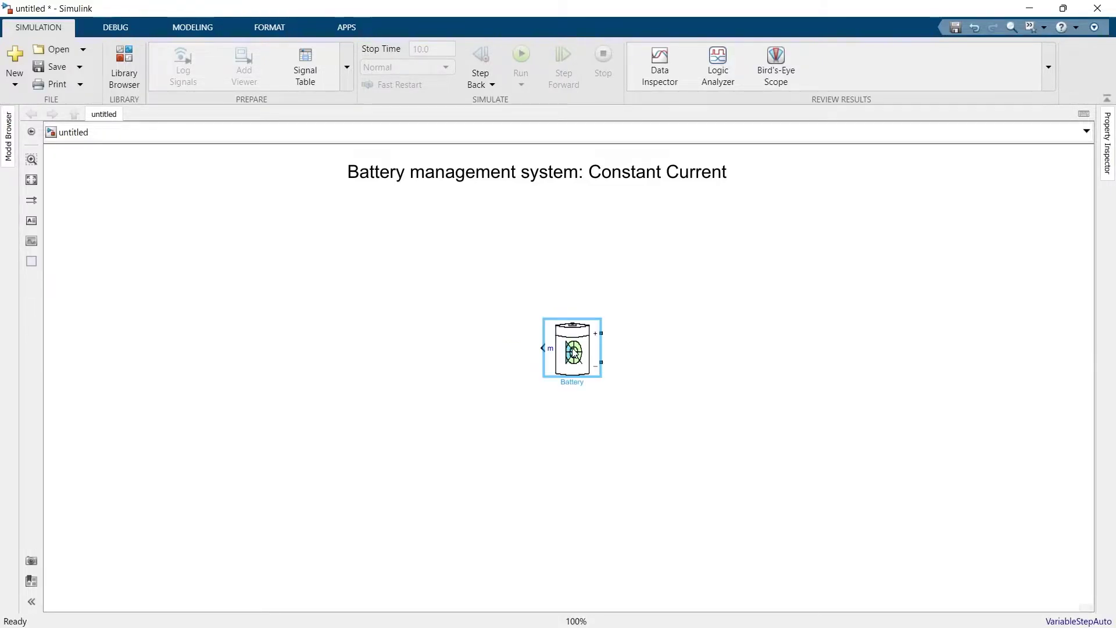
pyautogui.hotkey('ctrl', 'i')
pyautogui.moveTo(572, 351); pyautogui.dragTo(750, 372)
pyautogui.click(458, 387)
# Add a DC Voltage Source left of the battery and wire its terminals to the battery's + and −.
pyautogui.doubleClick(431, 376)
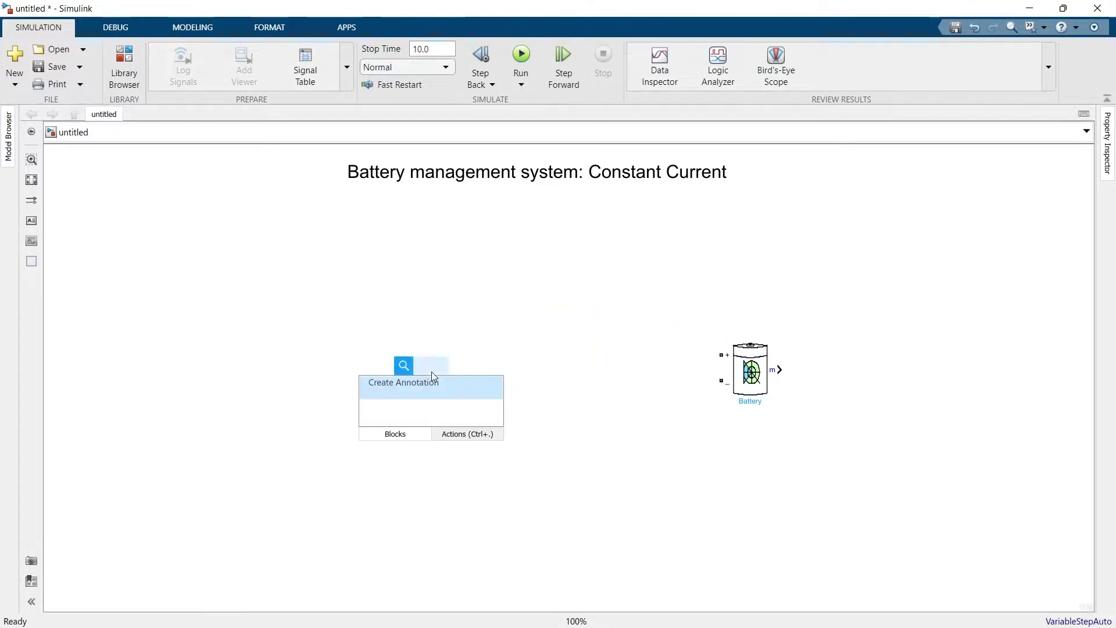
pyautogui.write('dc')
pyautogui.press('Return')
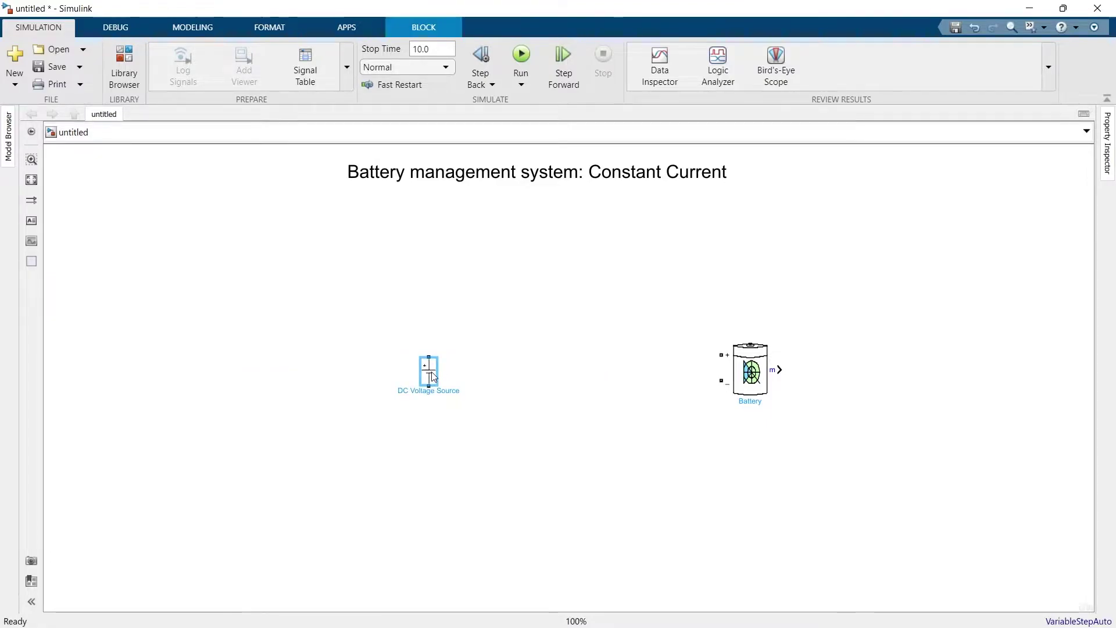
pyautogui.moveTo(429, 357)
pyautogui.mouseDown()
pyautogui.moveTo(511, 340)
pyautogui.moveTo(718, 351)
pyautogui.mouseUp()
pyautogui.moveTo(429, 386)
pyautogui.mouseDown()
pyautogui.moveTo(638, 424)
pyautogui.moveTo(723, 396)
pyautogui.moveTo(719, 380)
pyautogui.mouseUp()
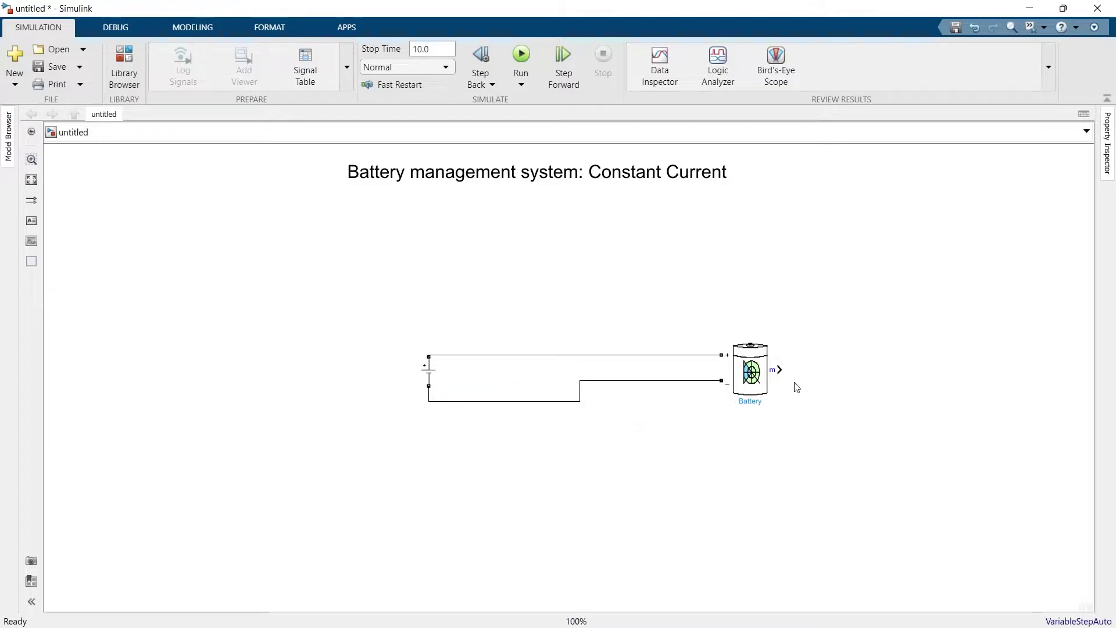
# Insert a Bus Selector beside the battery and connect the battery's m output to it.
pyautogui.doubleClick(810, 371)
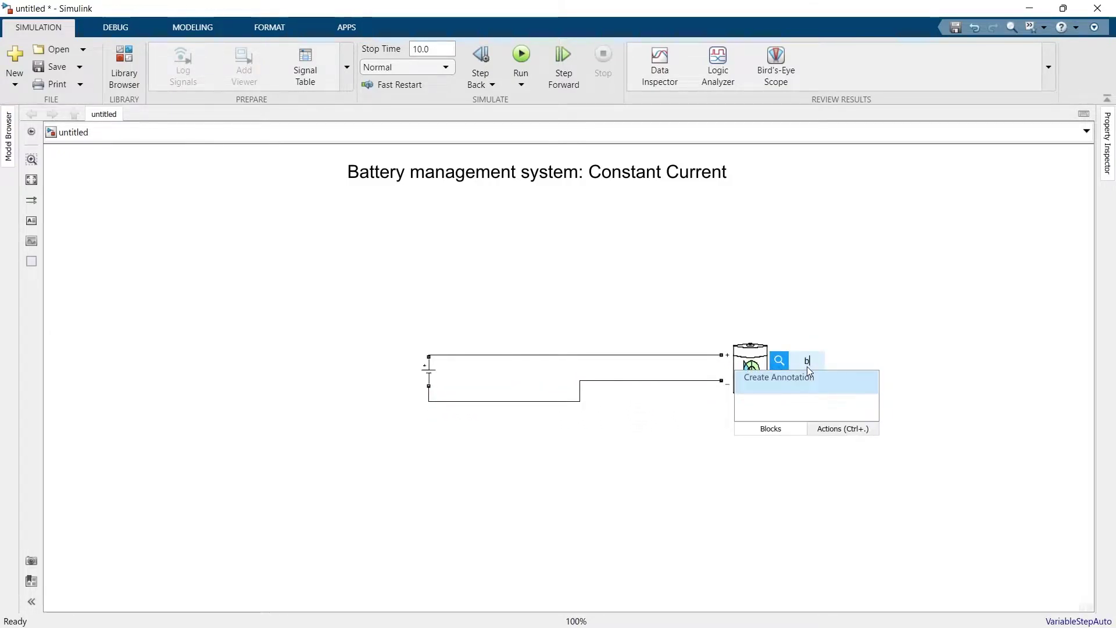
pyautogui.write('bus')
pyautogui.press('Return')
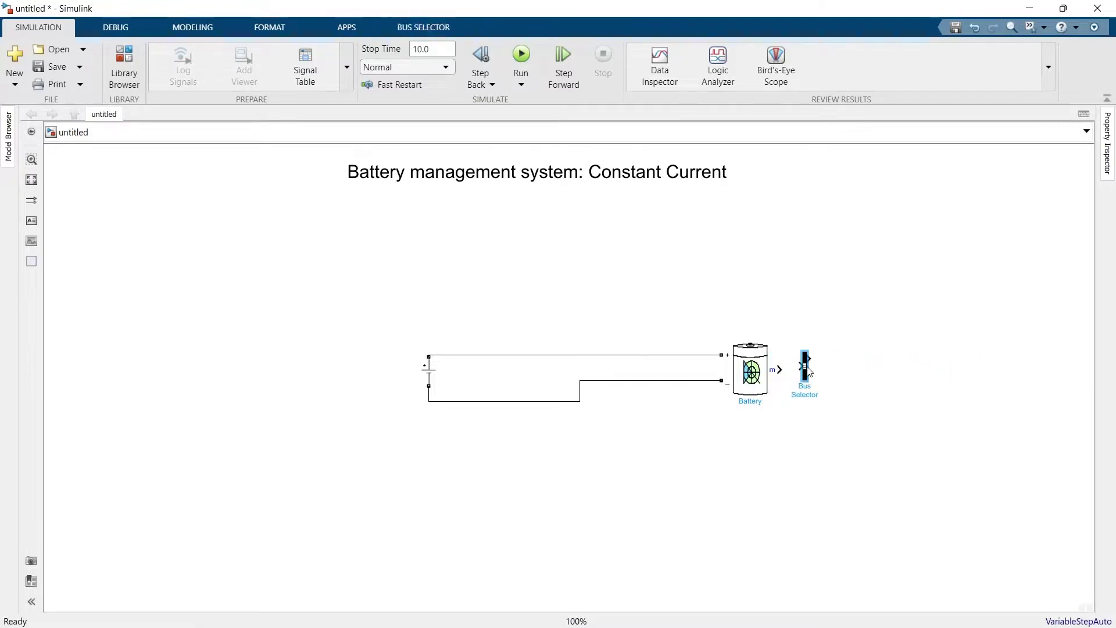
pyautogui.click(765, 371)
pyautogui.moveTo(780, 370); pyautogui.dragTo(803, 367)
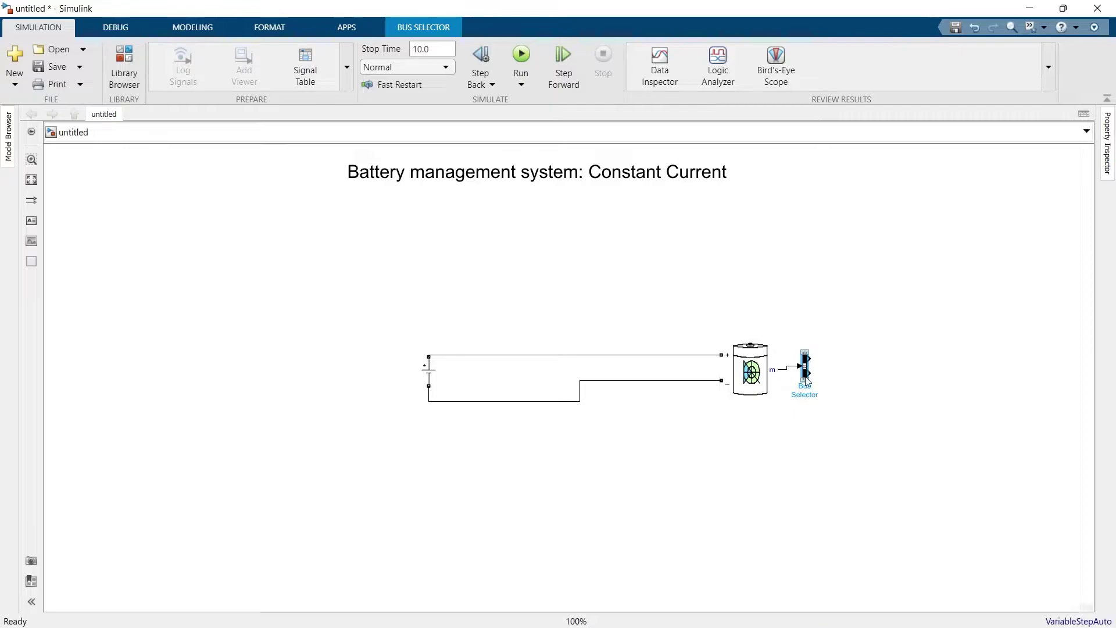
# Make the Bus Selector output SOC (%), Current (A) and Voltage (V), removing the placeholder signals.
pyautogui.doubleClick(805, 372)
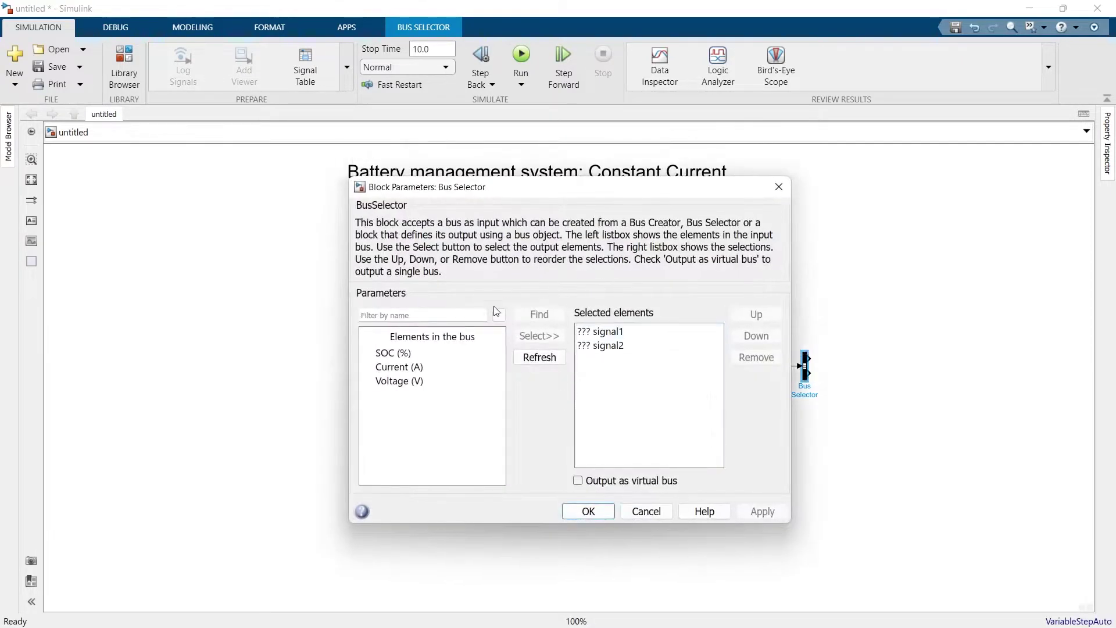
pyautogui.moveTo(428, 402); pyautogui.dragTo(401, 353)
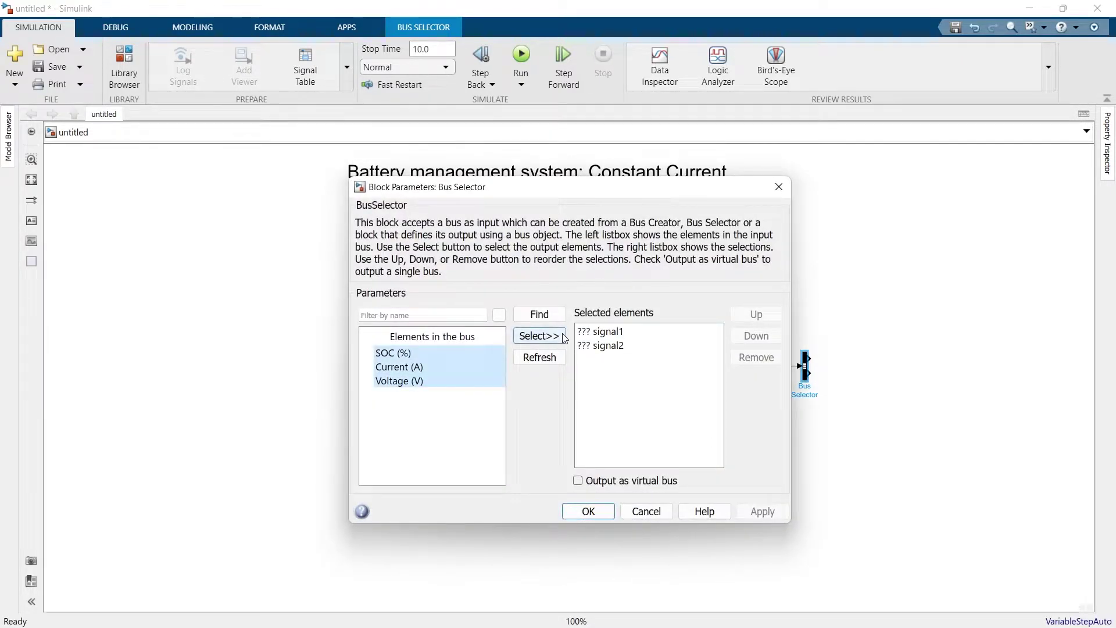
pyautogui.click(538, 336)
pyautogui.click(611, 346)
pyautogui.hotkey('shift', 'Up')
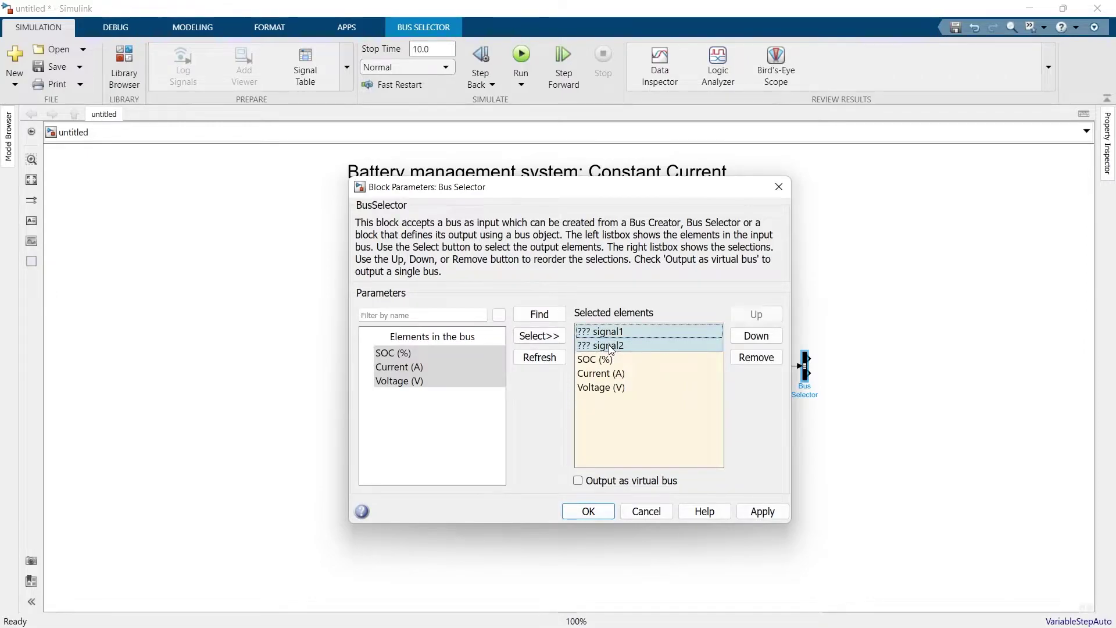
pyautogui.press('Delete')
pyautogui.press('Return')
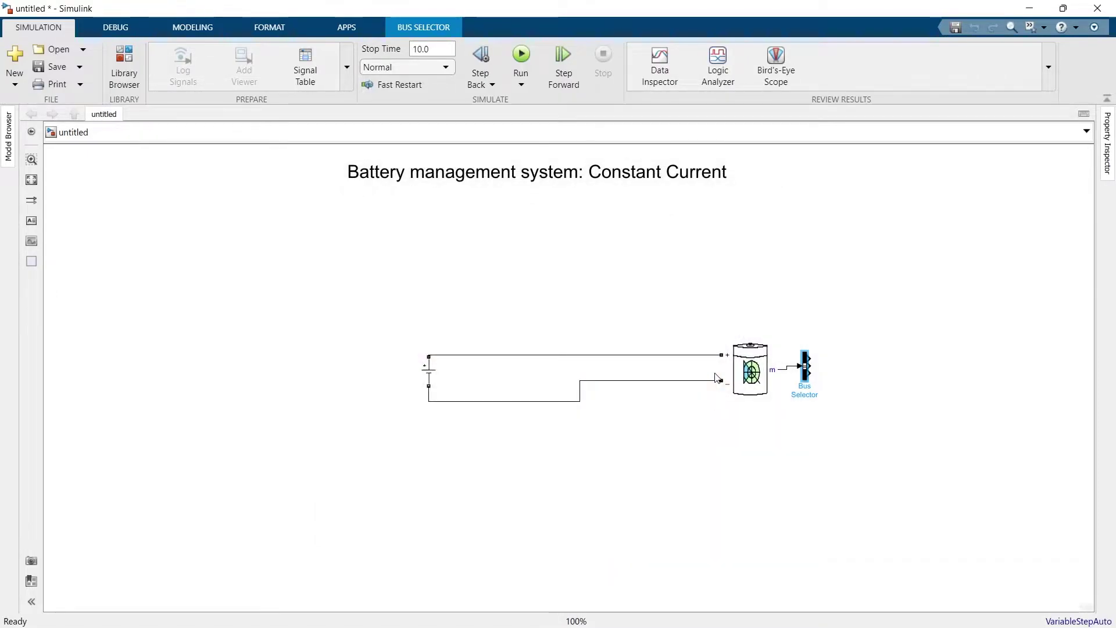
# Insert a Scope with 3 input ports in a 3x1 layout and wire the Bus Selector's three outputs to it.
pyautogui.doubleClick(862, 370)
pyautogui.write('scope')
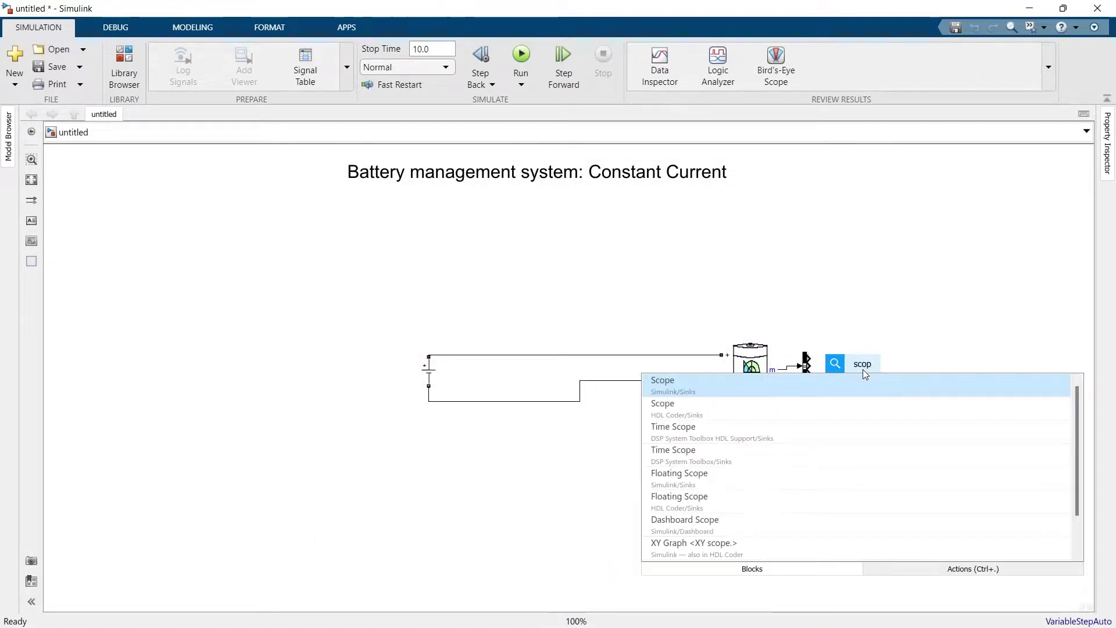
pyautogui.press('Return')
pyautogui.doubleClick(862, 371)
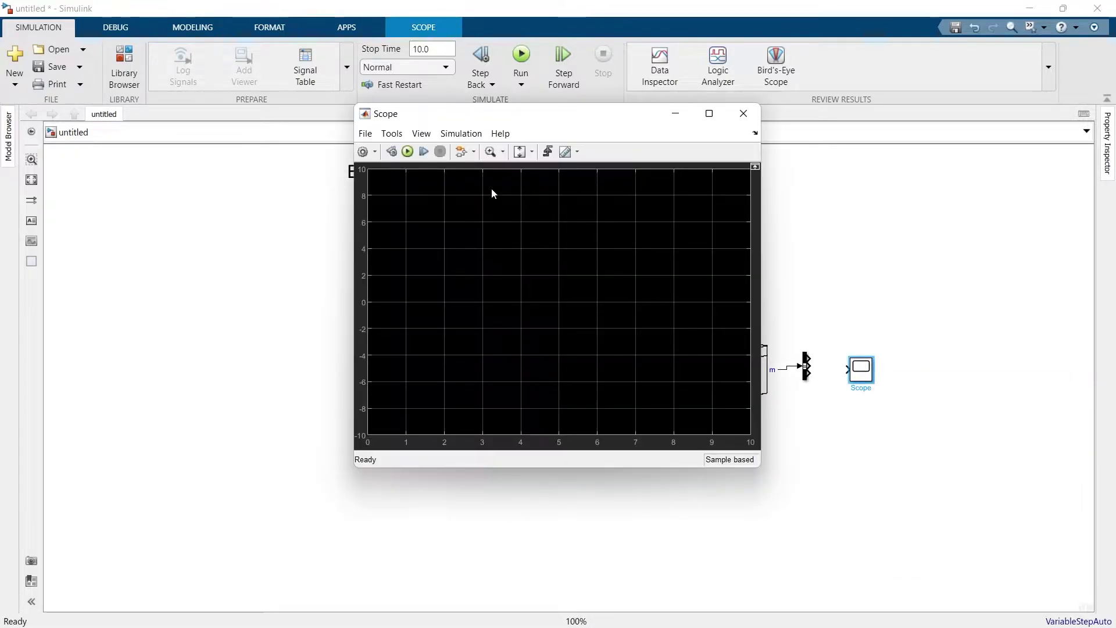
pyautogui.click(363, 151)
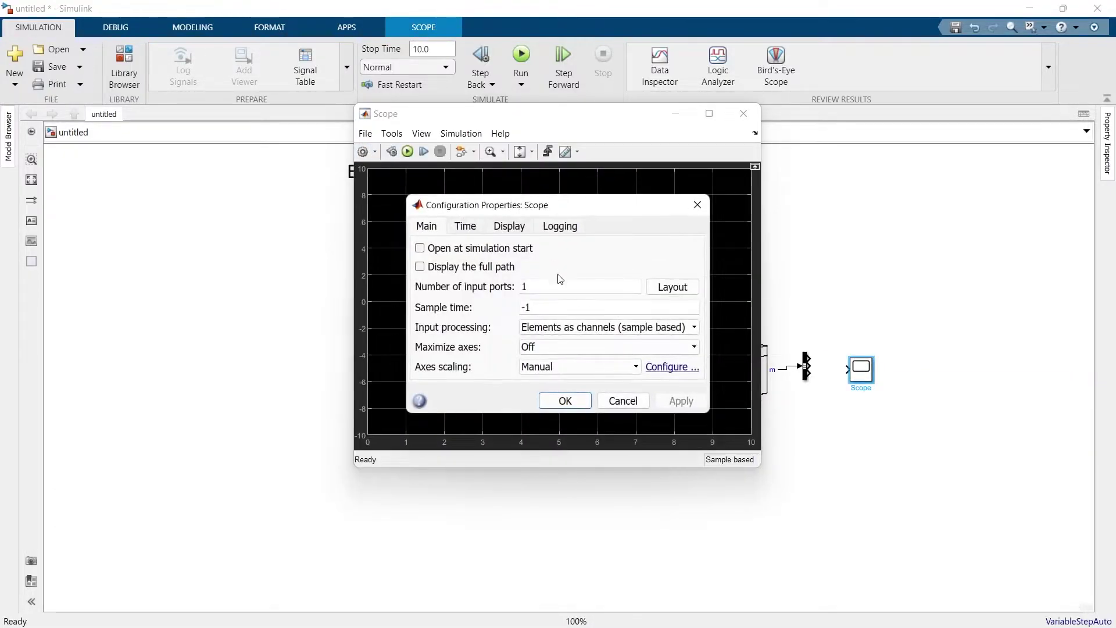
pyautogui.write('3')
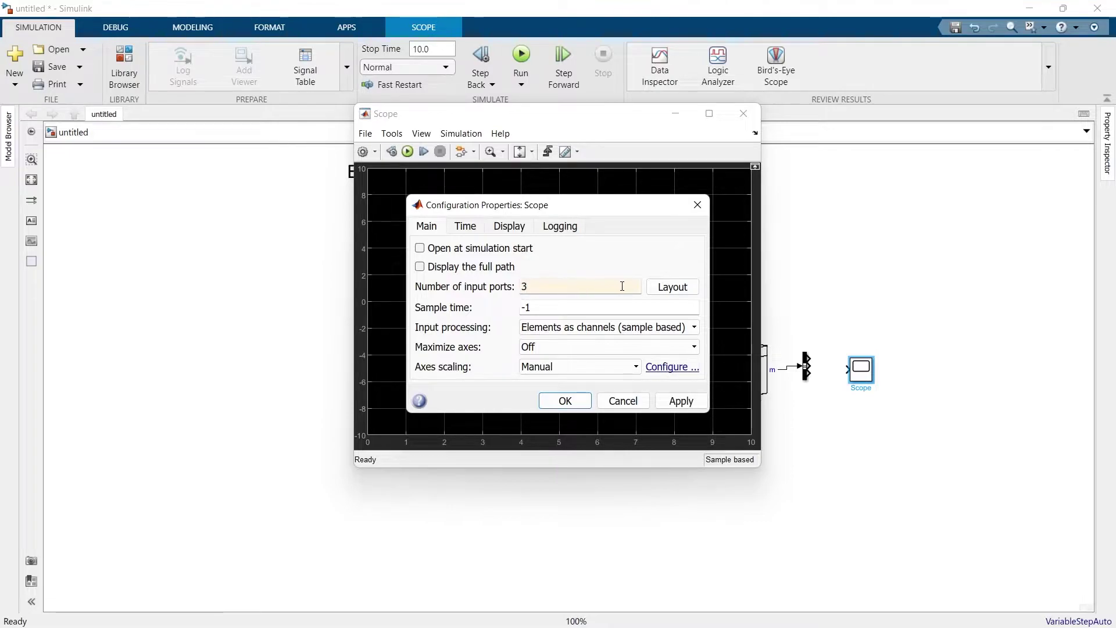
pyautogui.click(672, 286)
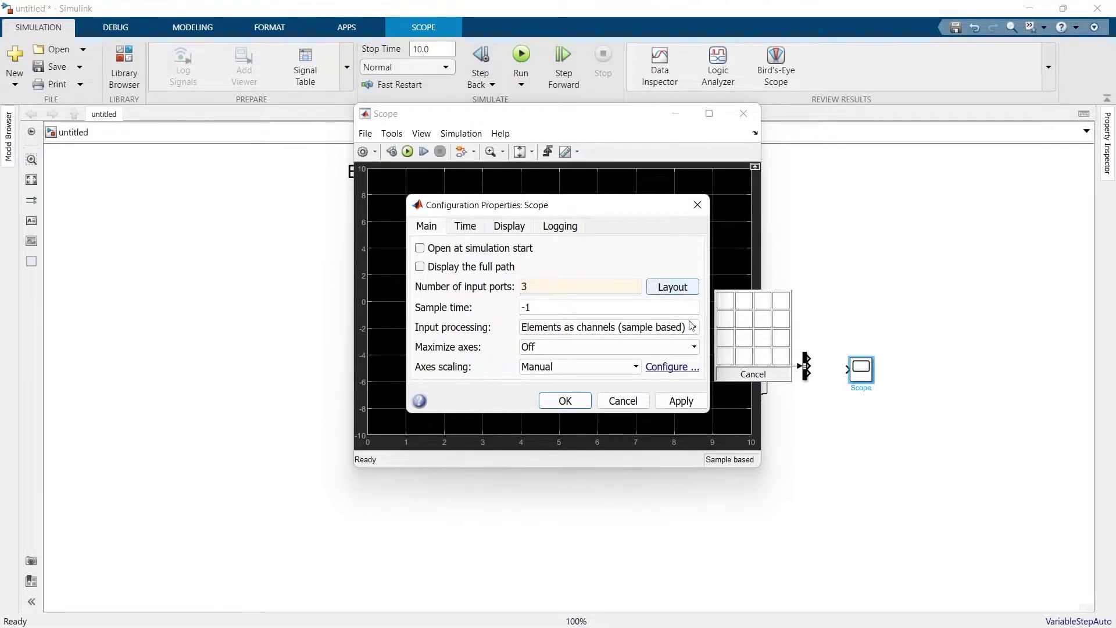
pyautogui.click(724, 337)
pyautogui.click(570, 402)
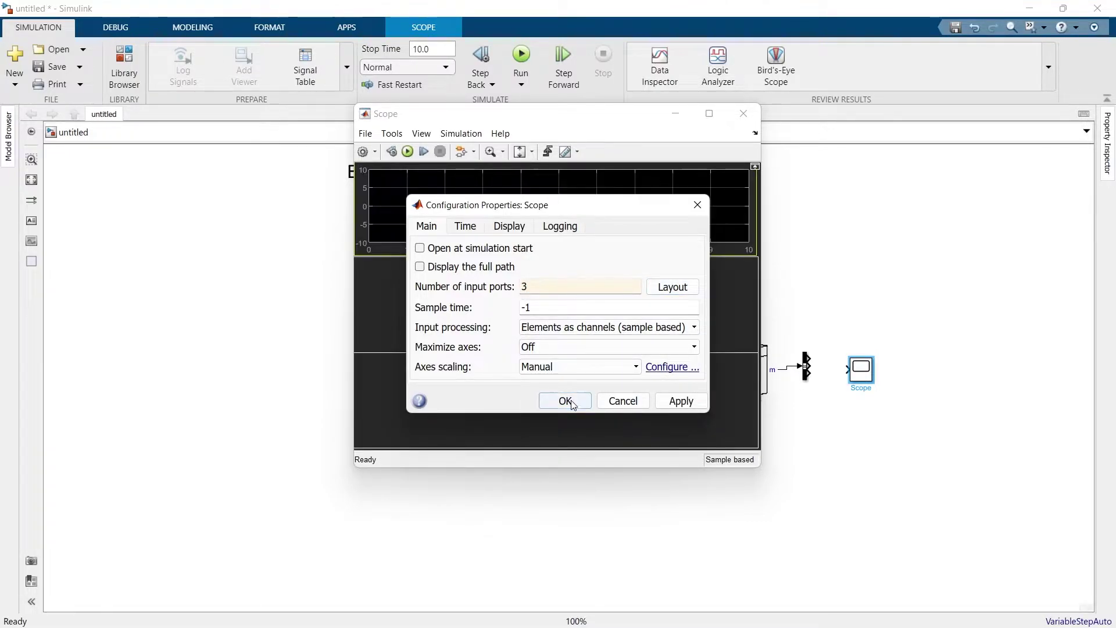
pyautogui.click(744, 113)
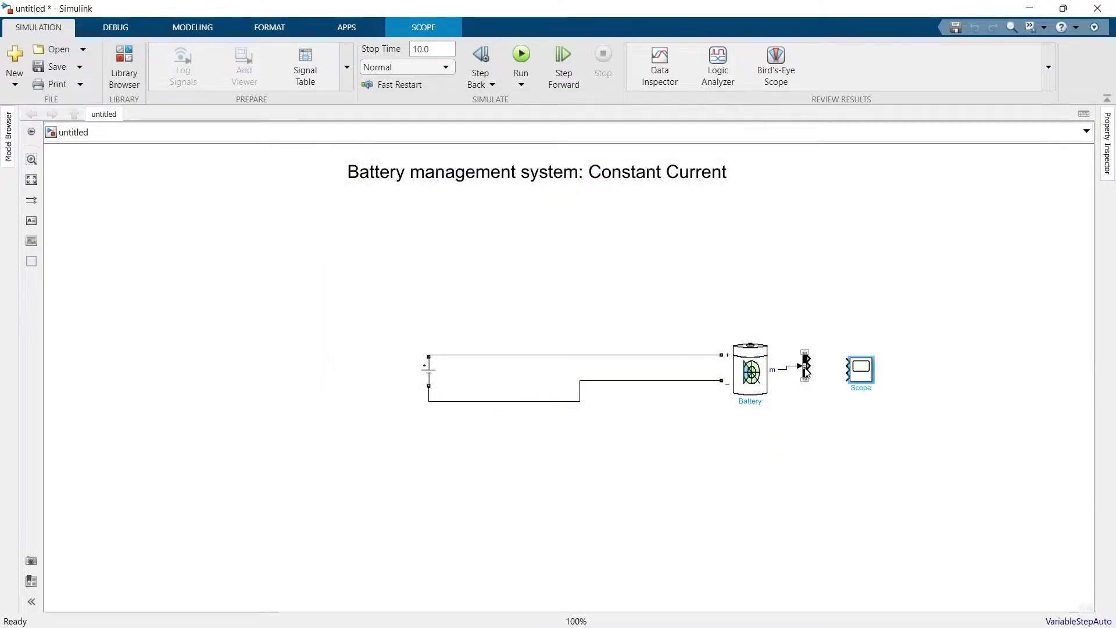
pyautogui.click(806, 365)
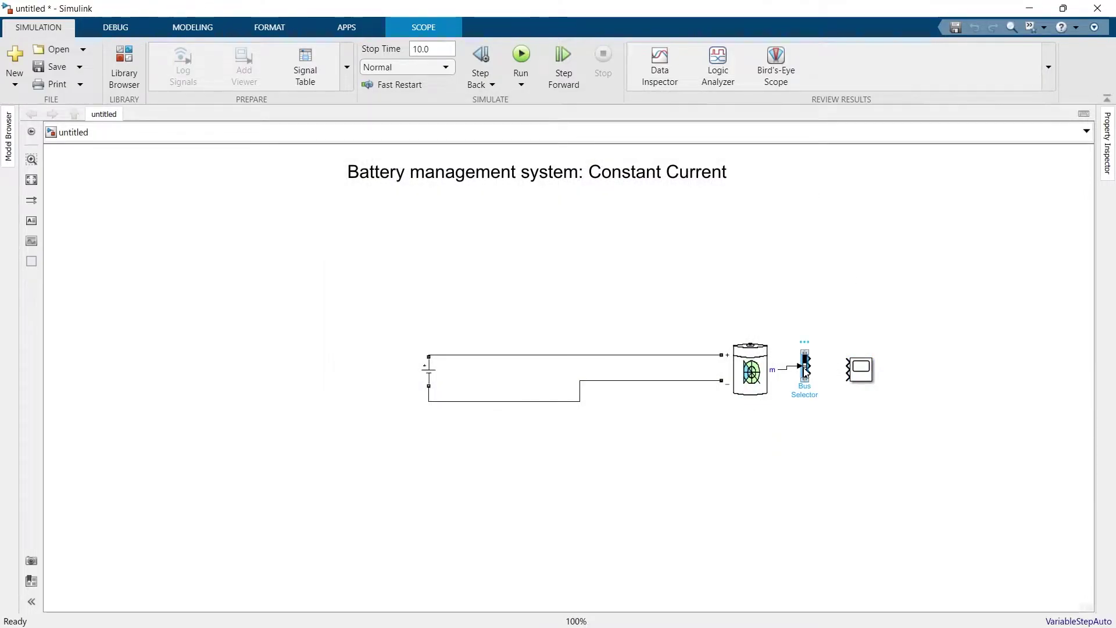
pyautogui.keyDown('ctrl'); pyautogui.click(866, 378); pyautogui.keyUp('ctrl')
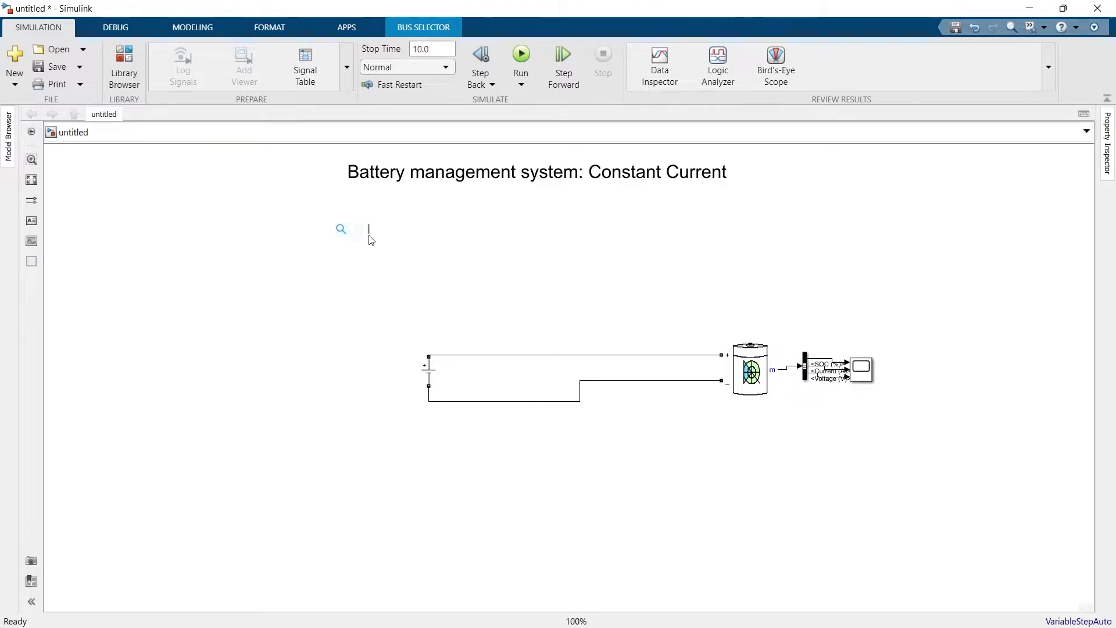
# Insert a powergui block above the circuit and fit the diagram to the window.
pyautogui.doubleClick(369, 235)
pyautogui.write('power')
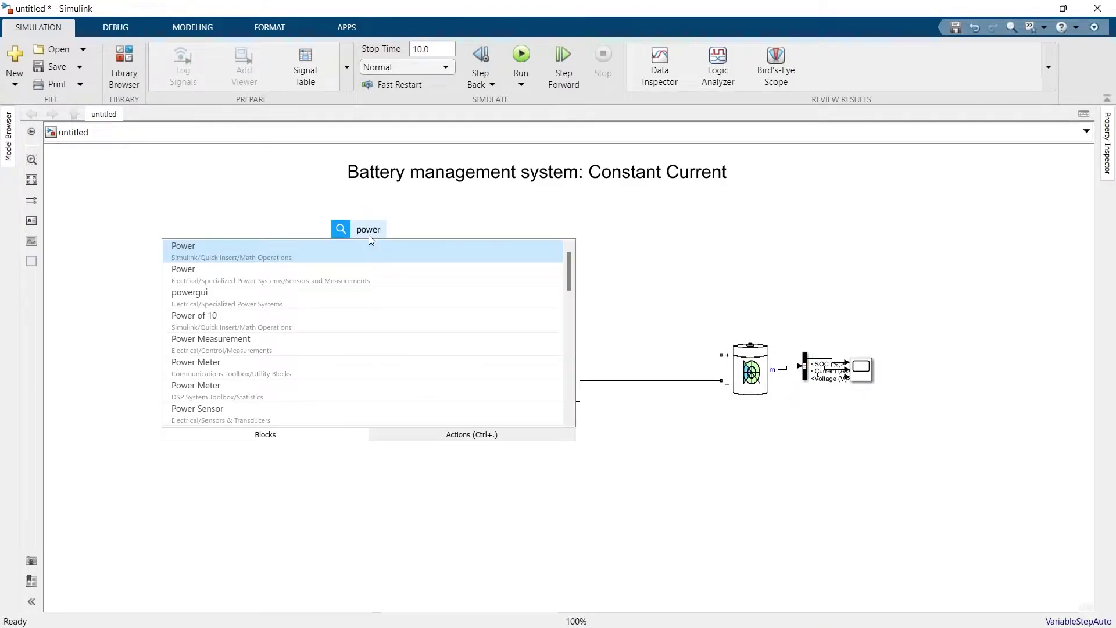
pyautogui.press('Down')
pyautogui.press('Return')
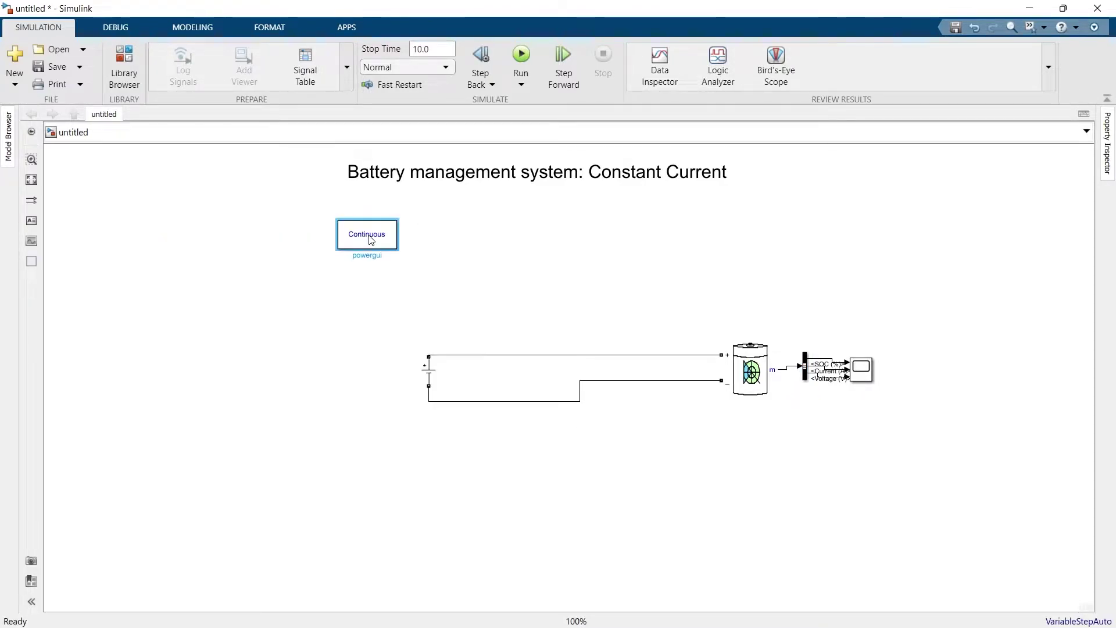
pyautogui.click(33, 181)
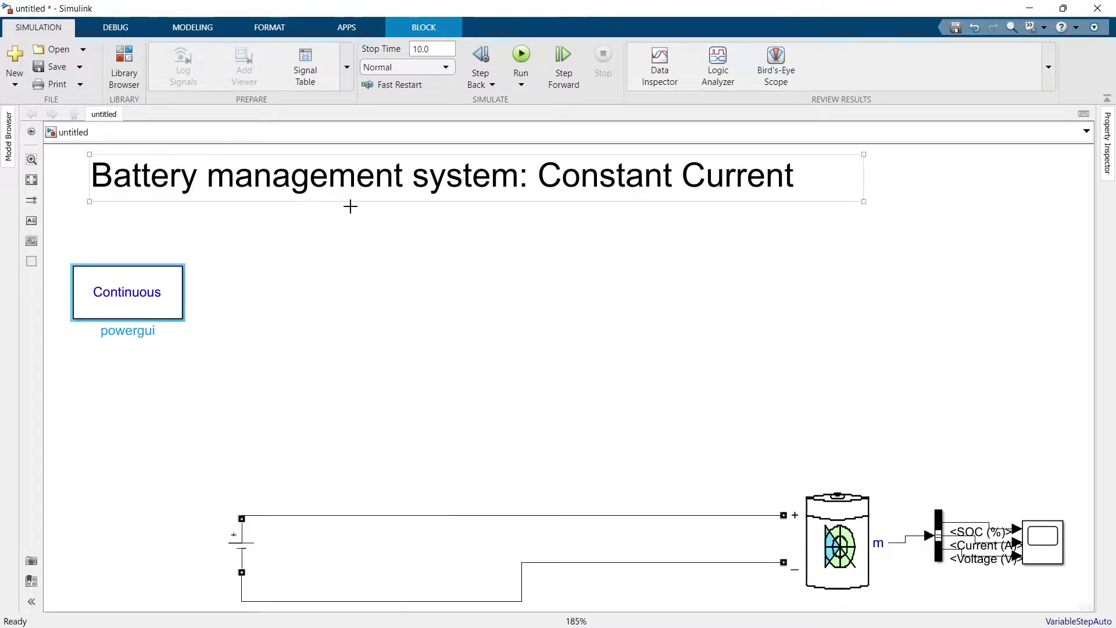
# Set the Battery to 50 V nominal, 50 Ah capacity, 50% initial SOC, and response time 1.
pyautogui.doubleClick(835, 540)
pyautogui.doubleClick(642, 434)
pyautogui.write('50')
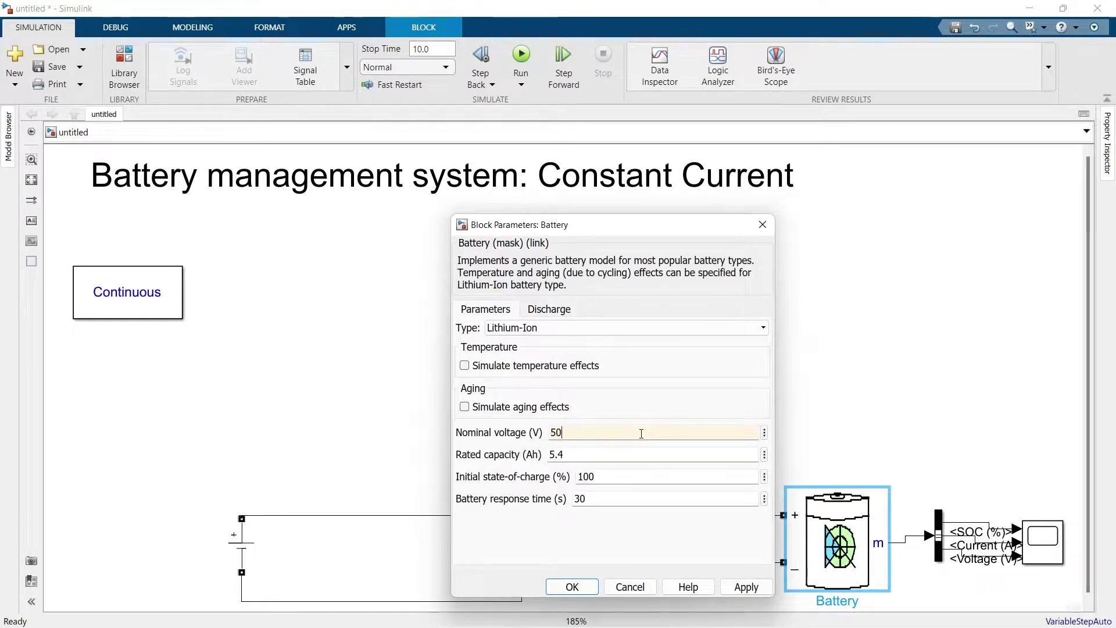
pyautogui.press('Tab')
pyautogui.write('5')
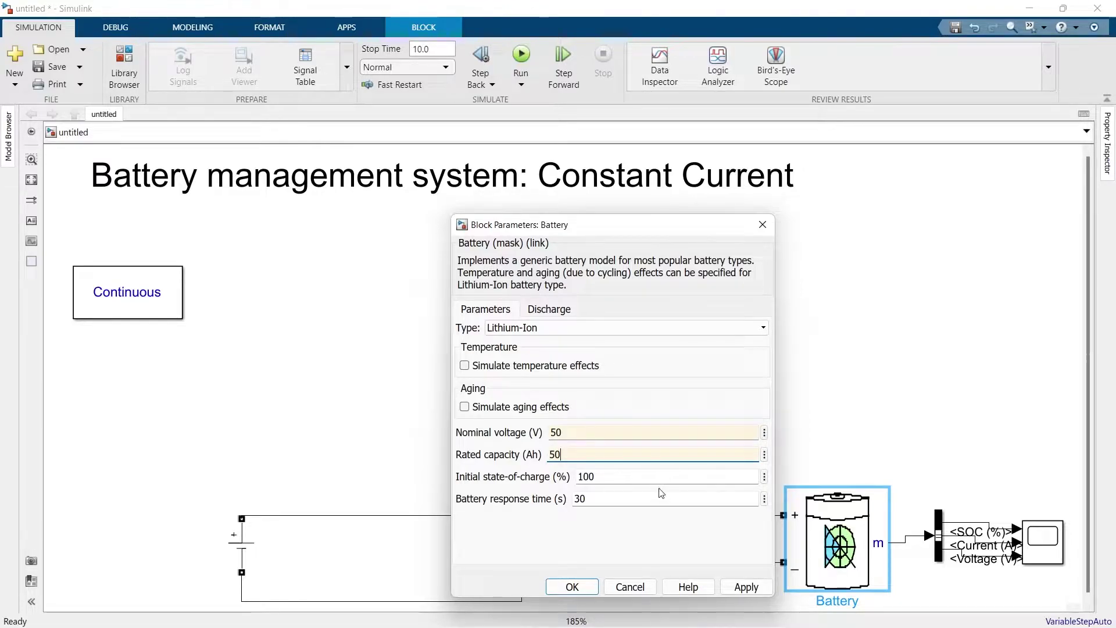
pyautogui.write('0')
pyautogui.press('Tab')
pyautogui.write('50')
pyautogui.press('Return')
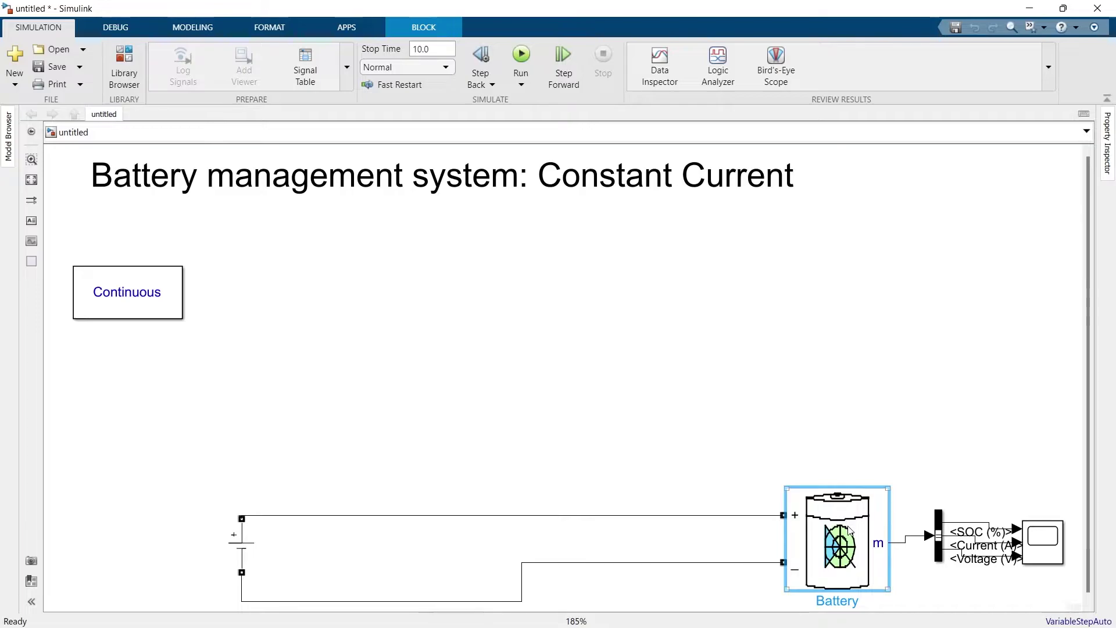
pyautogui.doubleClick(849, 530)
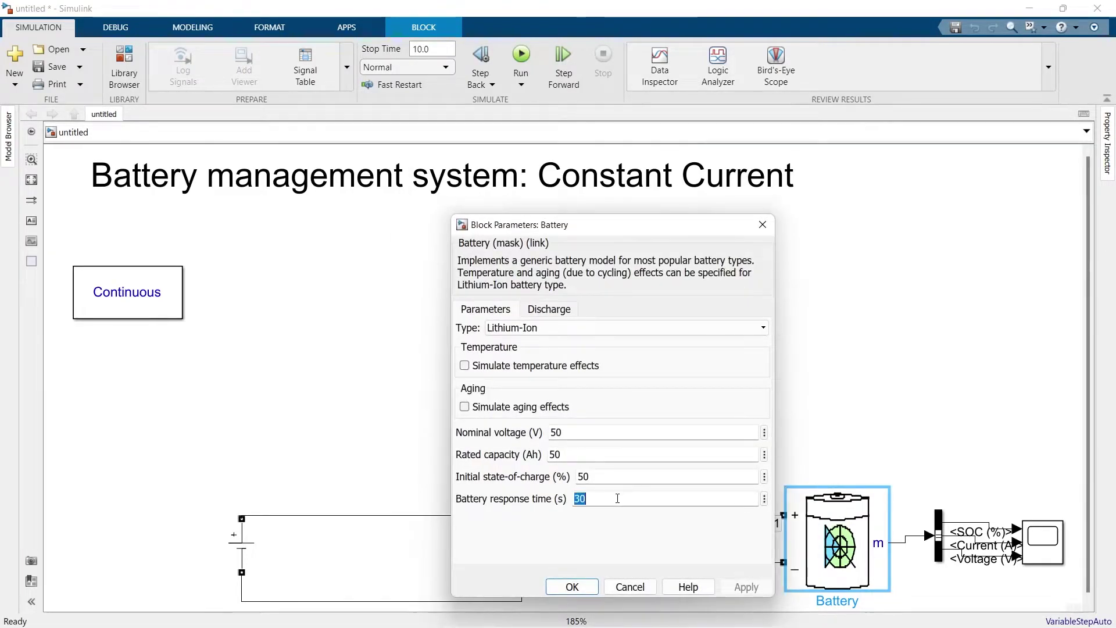
pyautogui.write('1')
pyautogui.press('Return')
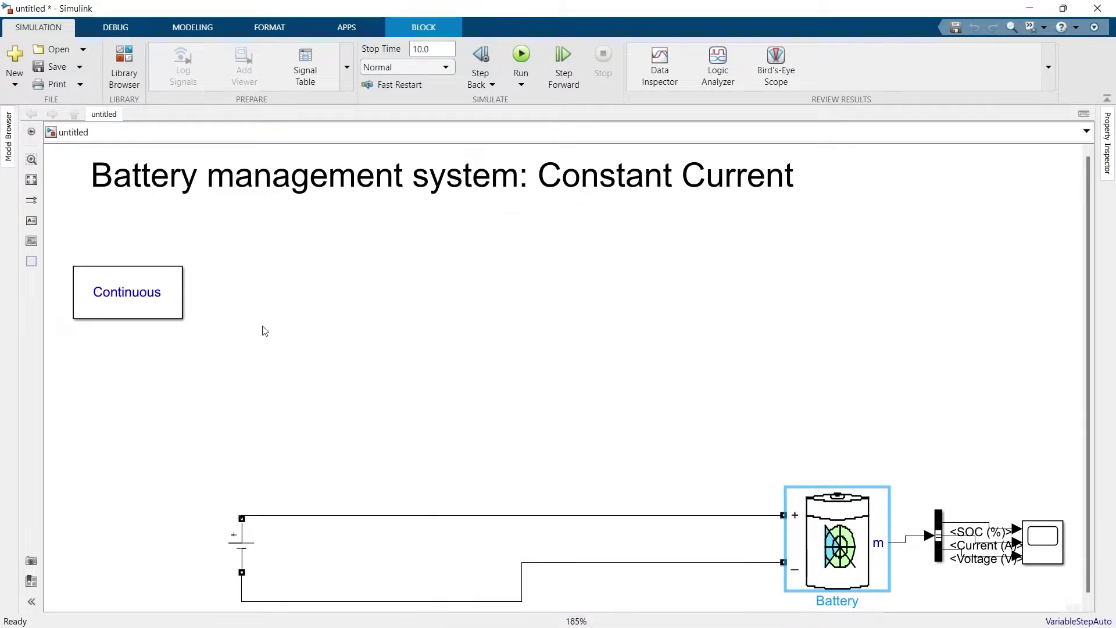
# Run the 10 s simulation and inspect the Scope: SOC rises from 50% to about 61% at 100 V.
pyautogui.doubleClick(242, 544)
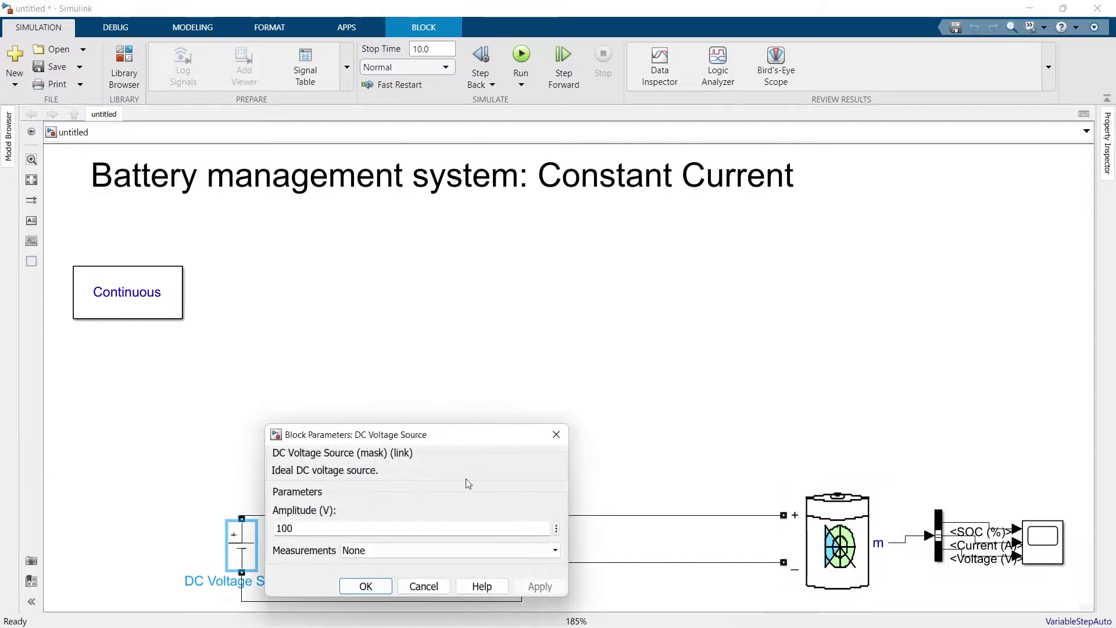
pyautogui.click(556, 434)
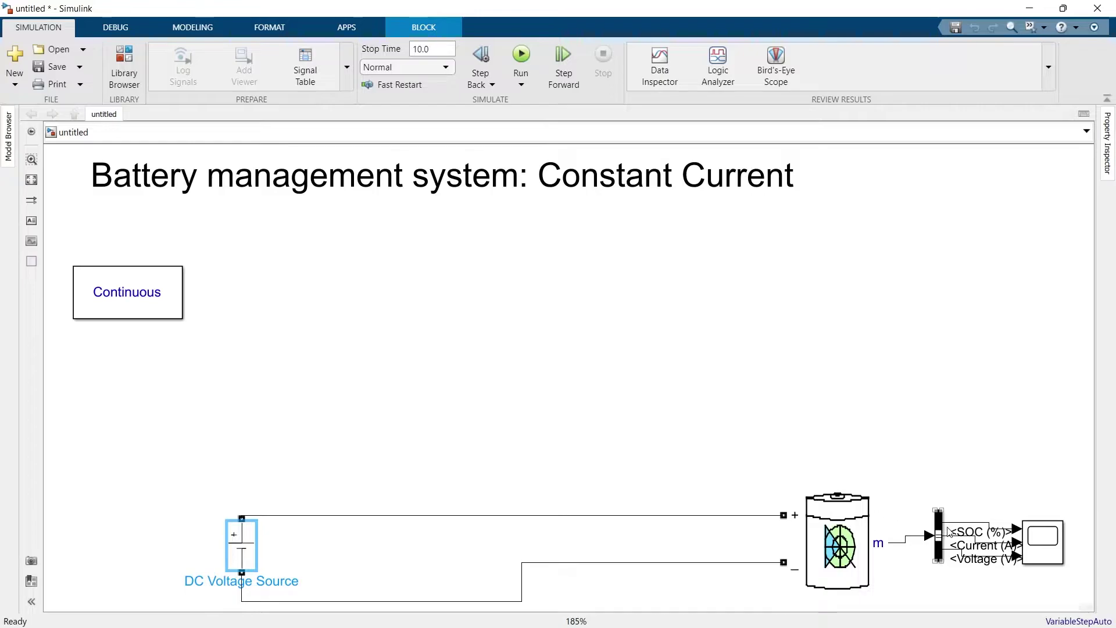
pyautogui.hotkey('ctrl', 't')
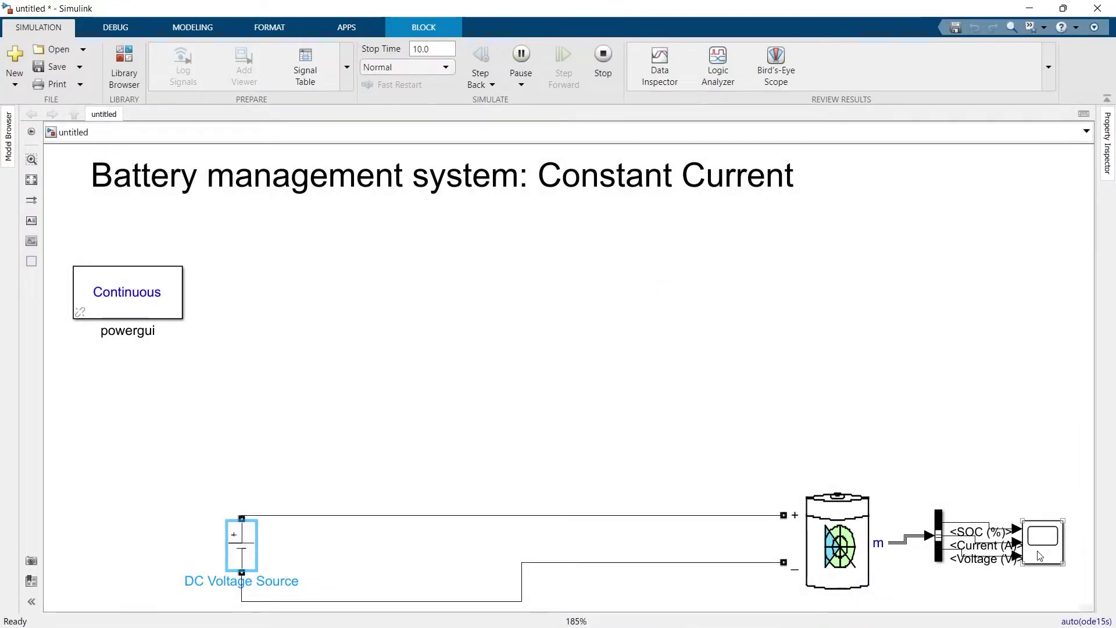
pyautogui.doubleClick(1039, 553)
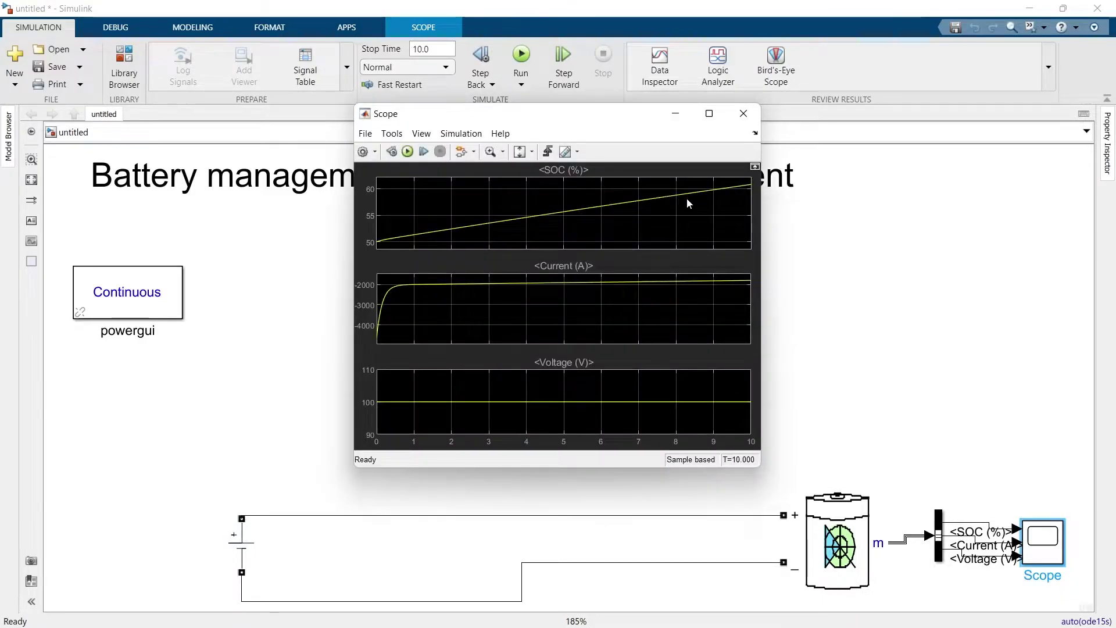
pyautogui.click(708, 112)
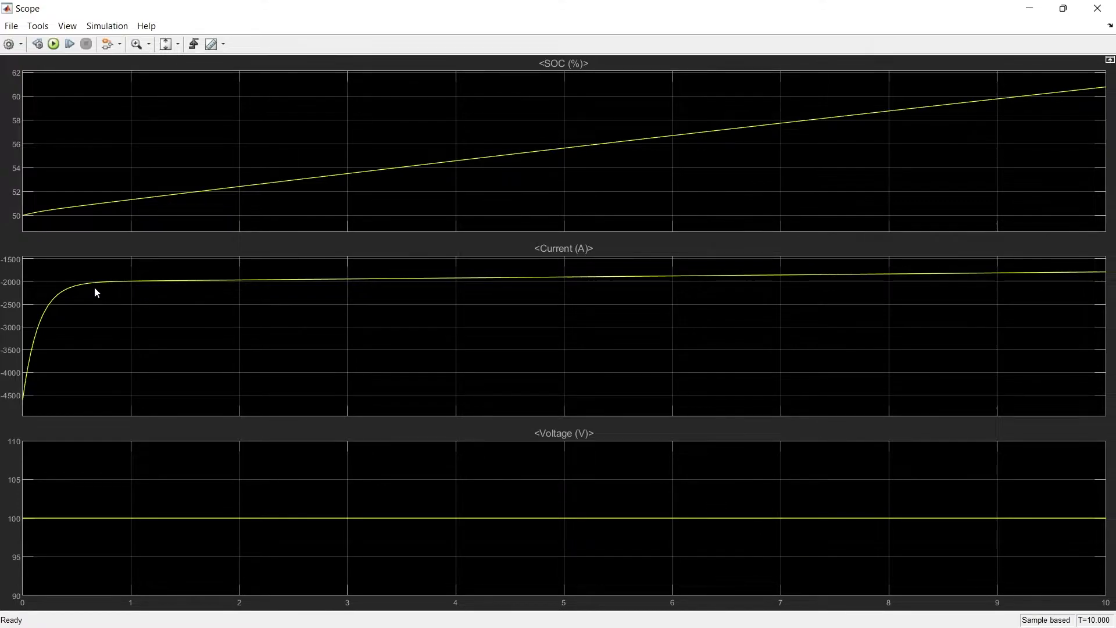
pyautogui.click(1097, 8)
pyautogui.click(808, 322)
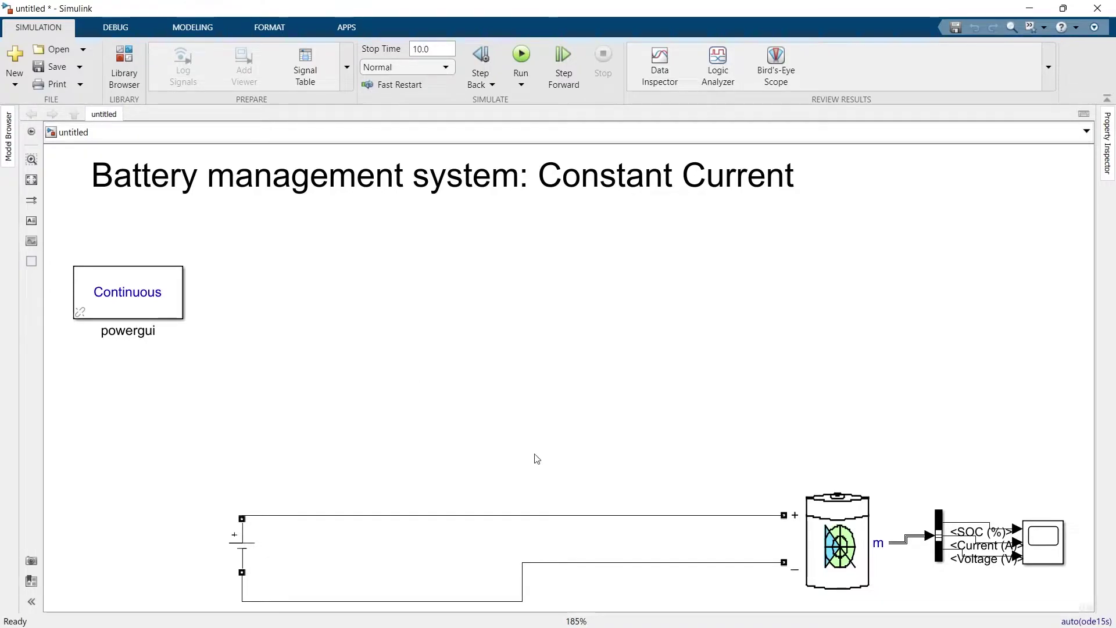
# Delete the two source–battery wires, align the Battery with the bus, and shift the Scope right.
pyautogui.moveTo(569, 479); pyautogui.dragTo(578, 591)
pyautogui.press('Delete')
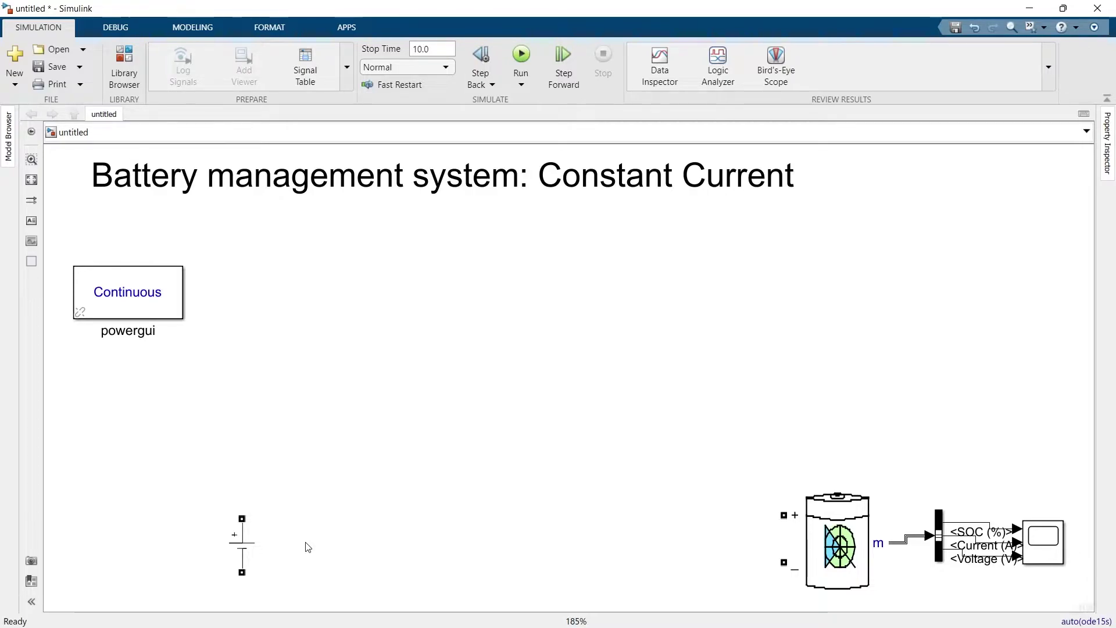
pyautogui.click(823, 567)
pyautogui.moveTo(823, 567); pyautogui.dragTo(823, 559)
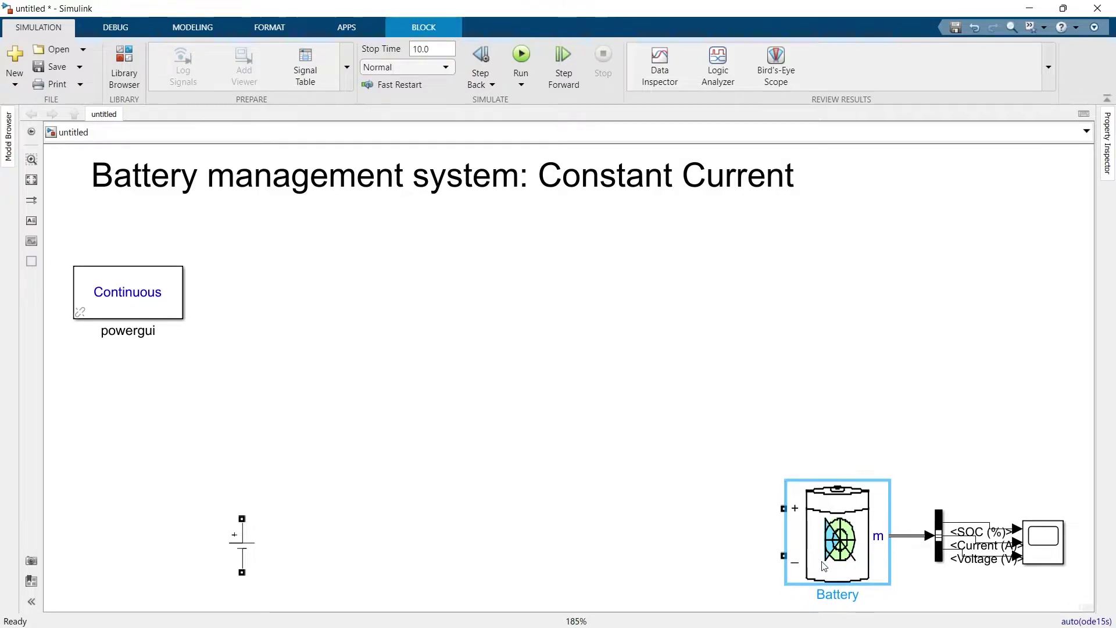
pyautogui.moveTo(1049, 546); pyautogui.dragTo(1081, 537)
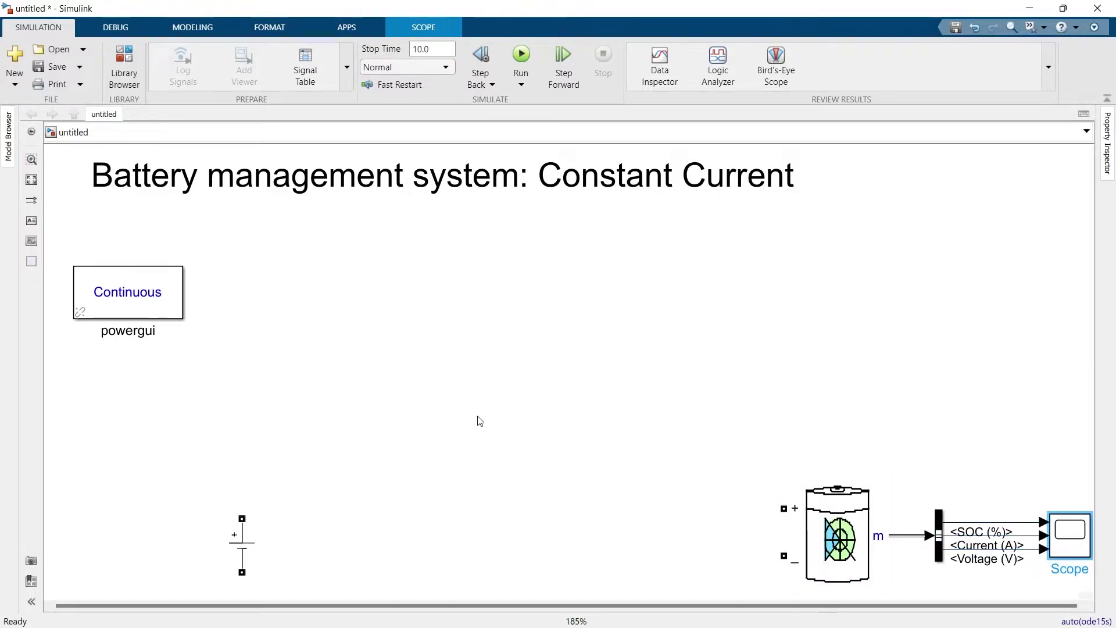
# Insert an Ideal Switch and place it at the DC source's top terminal.
pyautogui.doubleClick(279, 447)
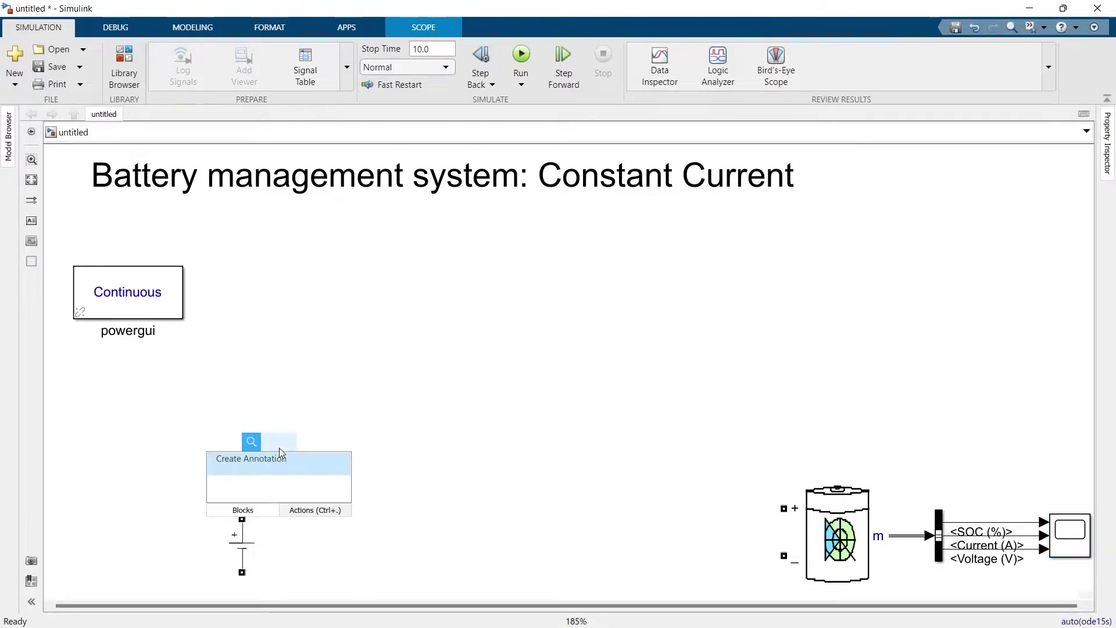
pyautogui.write('ideal')
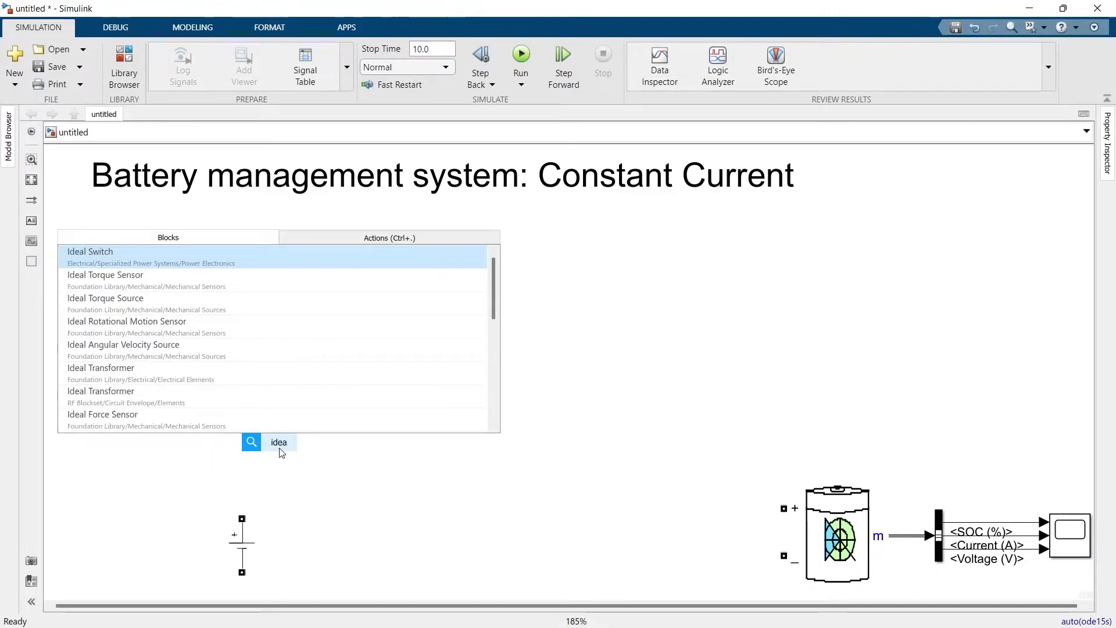
pyautogui.press('Return')
pyautogui.moveTo(281, 452); pyautogui.dragTo(240, 517)
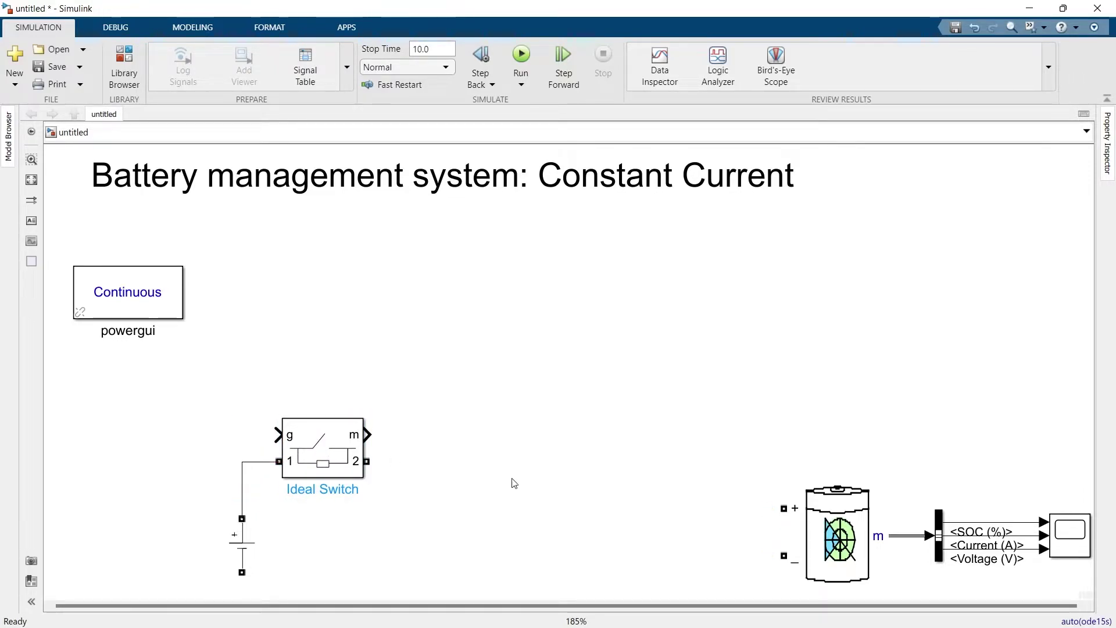
pyautogui.click(240, 555)
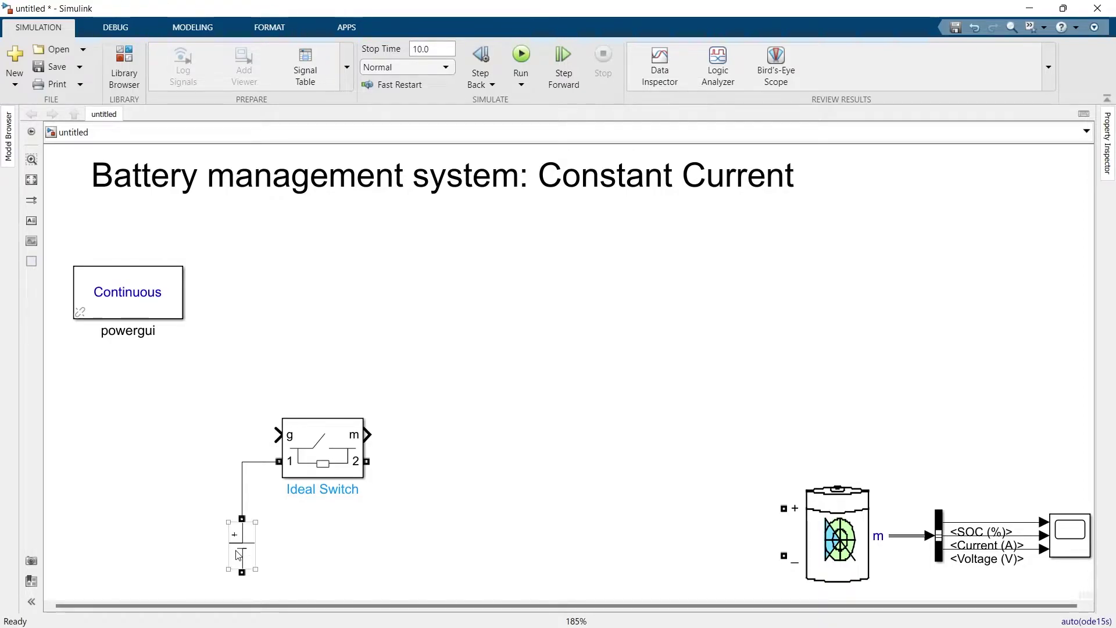
# Insert a Series RLC Branch and rotate it to vertical.
pyautogui.doubleClick(422, 530)
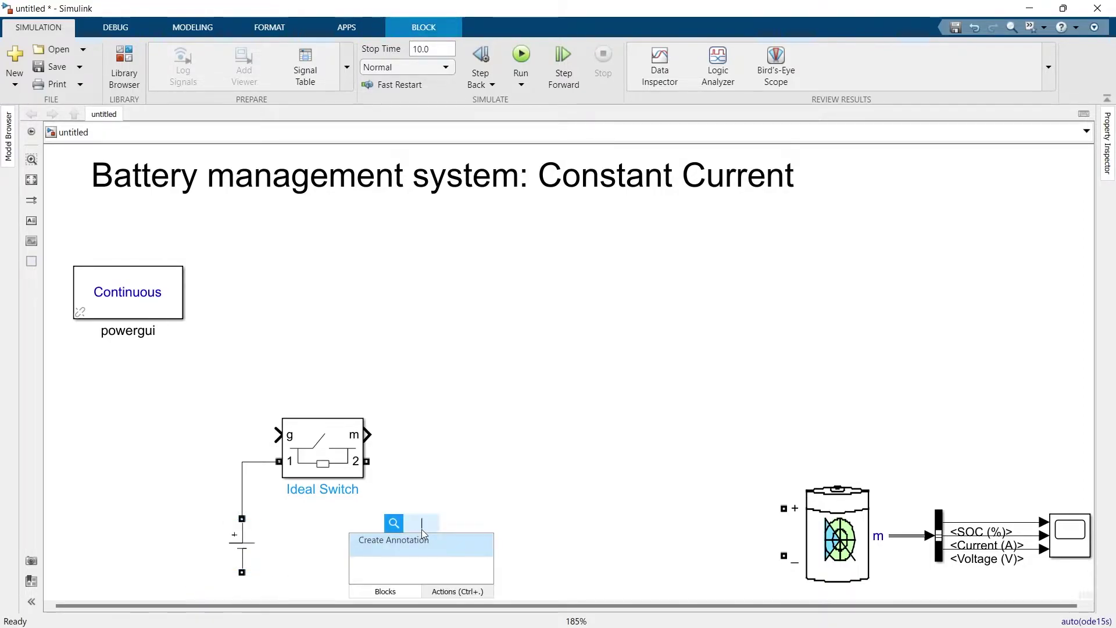
pyautogui.write('rlc')
pyautogui.press('Return')
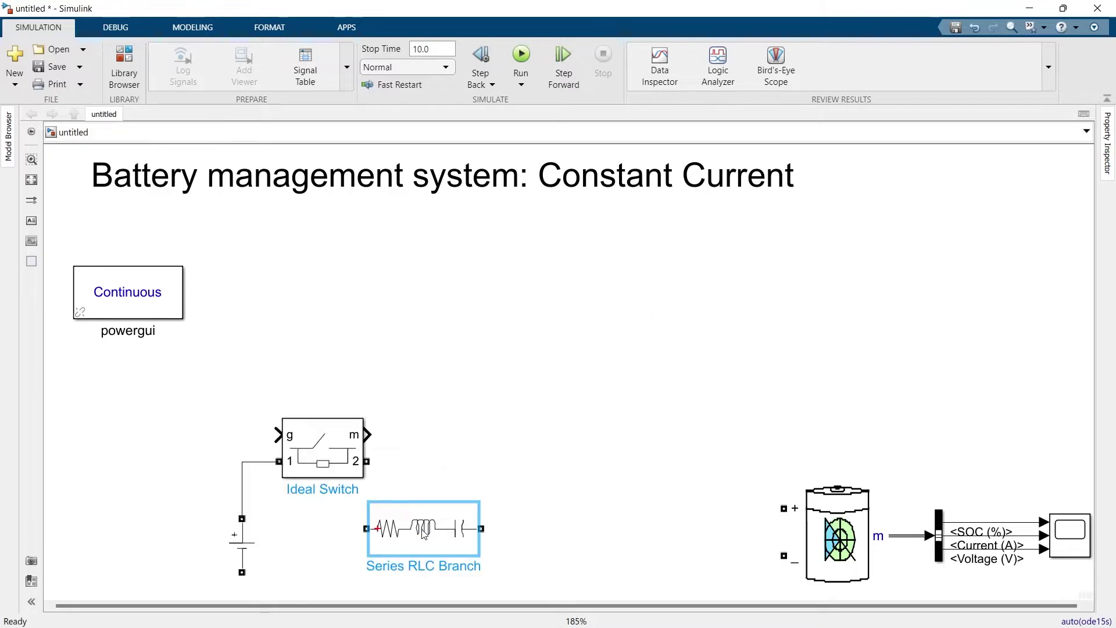
pyautogui.hotkey('ctrl', 'r')
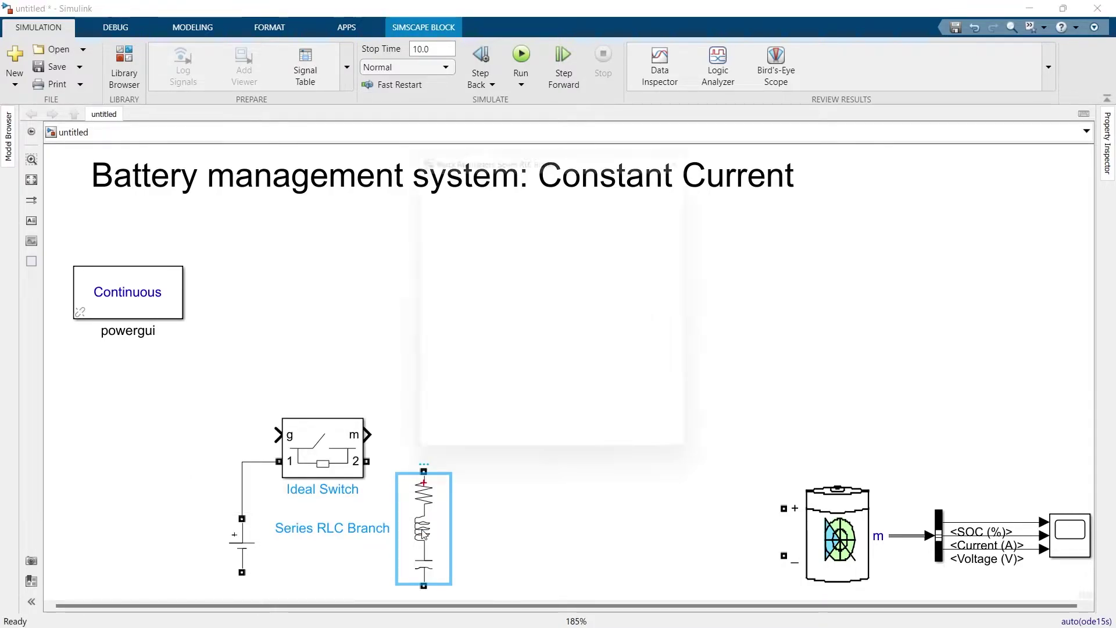
# Change the Series RLC Branch type to R and resize and align the resistor.
pyautogui.doubleClick(423, 534)
pyautogui.click(581, 379)
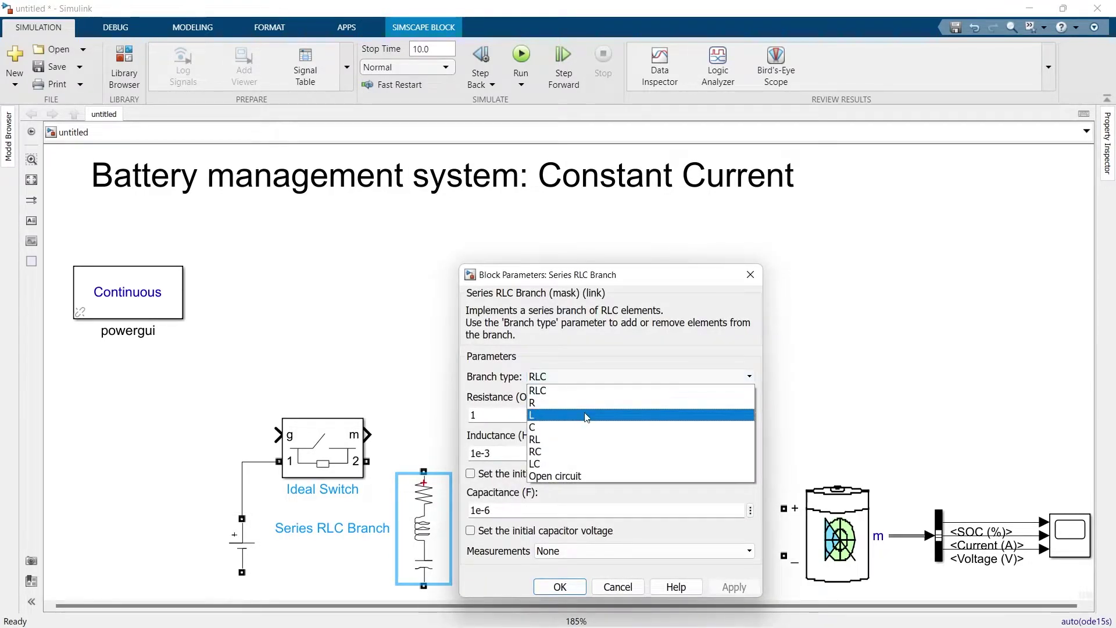
pyautogui.click(583, 407)
pyautogui.press('Return')
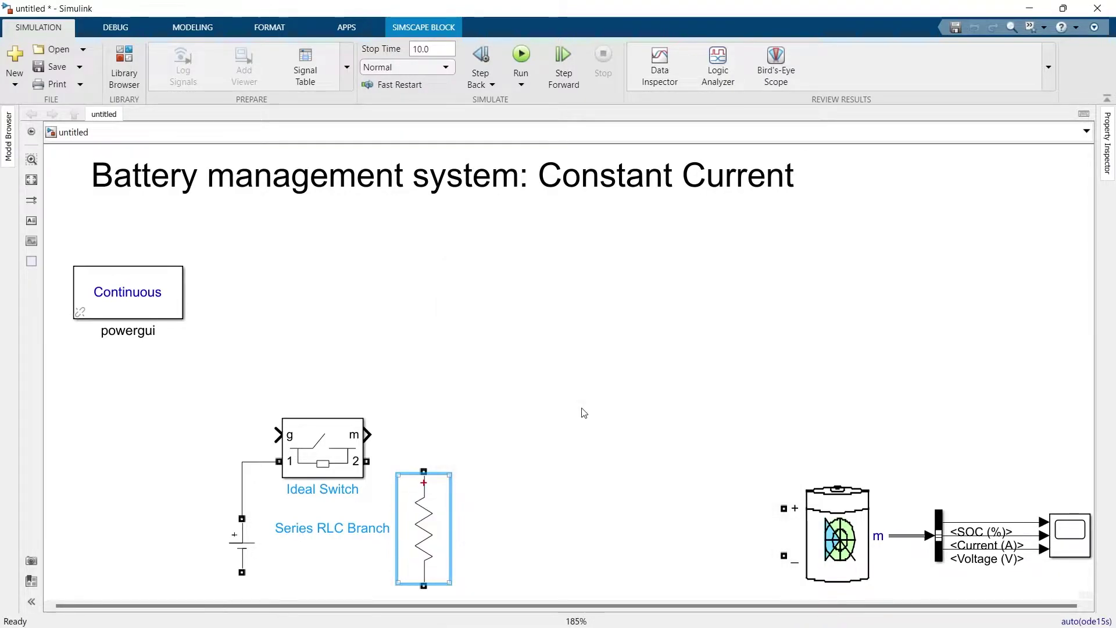
pyautogui.moveTo(440, 584); pyautogui.dragTo(448, 557)
pyautogui.moveTo(429, 505)
pyautogui.mouseDown()
pyautogui.moveTo(428, 519)
pyautogui.moveTo(560, 443)
pyautogui.moveTo(783, 508)
pyautogui.mouseUp()
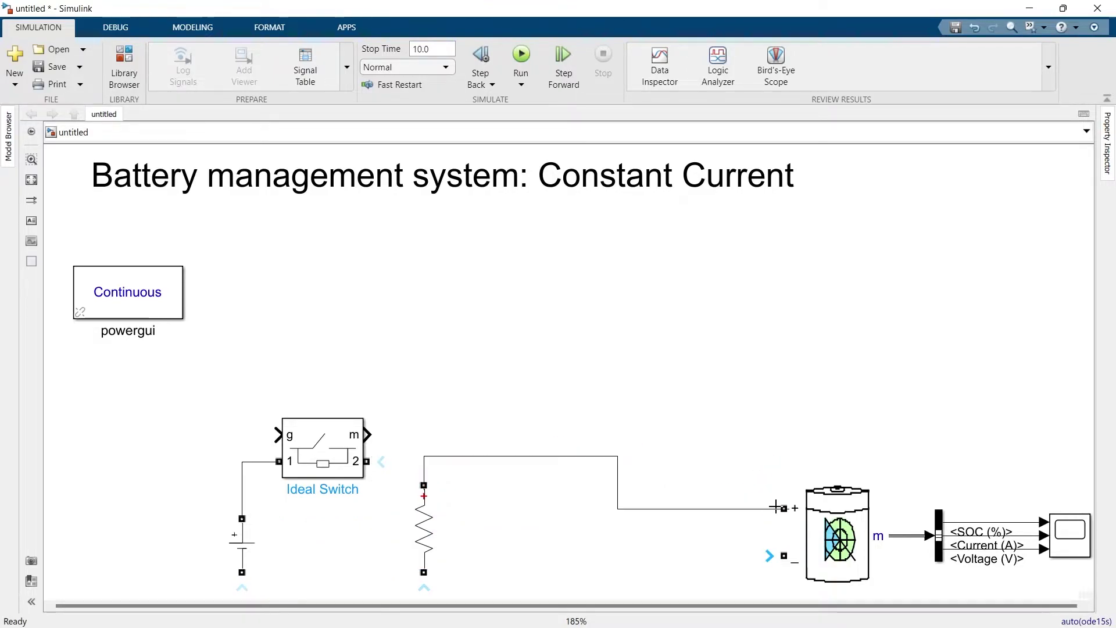
# Wire the resistor to the battery's − terminal, the switch to the resistor, and the source back in.
pyautogui.moveTo(424, 572); pyautogui.dragTo(775, 559)
pyautogui.click(312, 482)
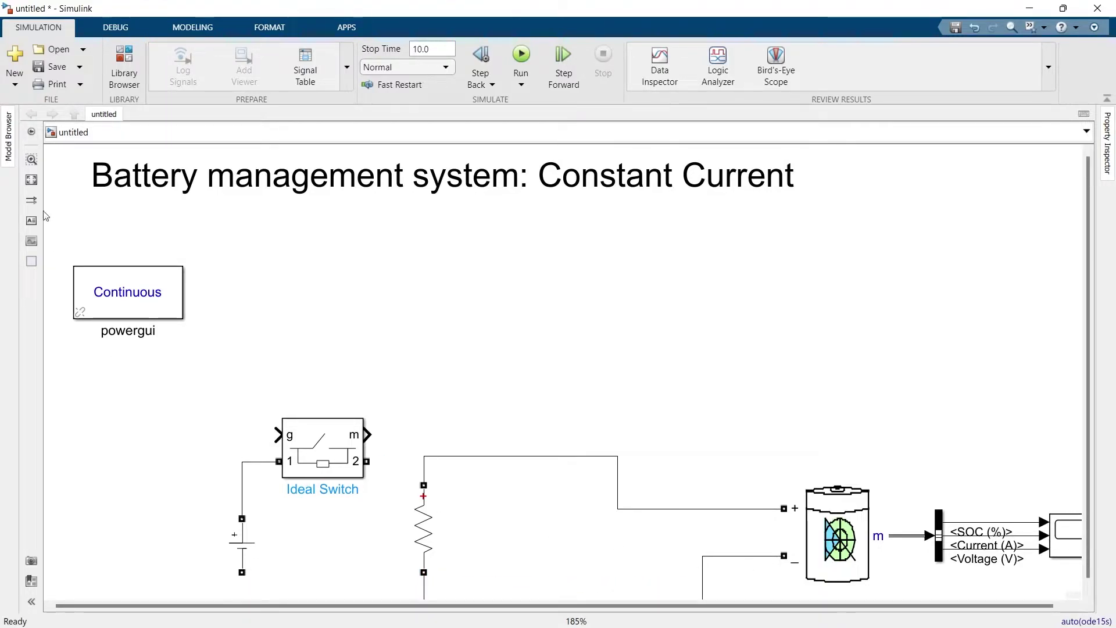
pyautogui.hscroll(1, 299, 289)
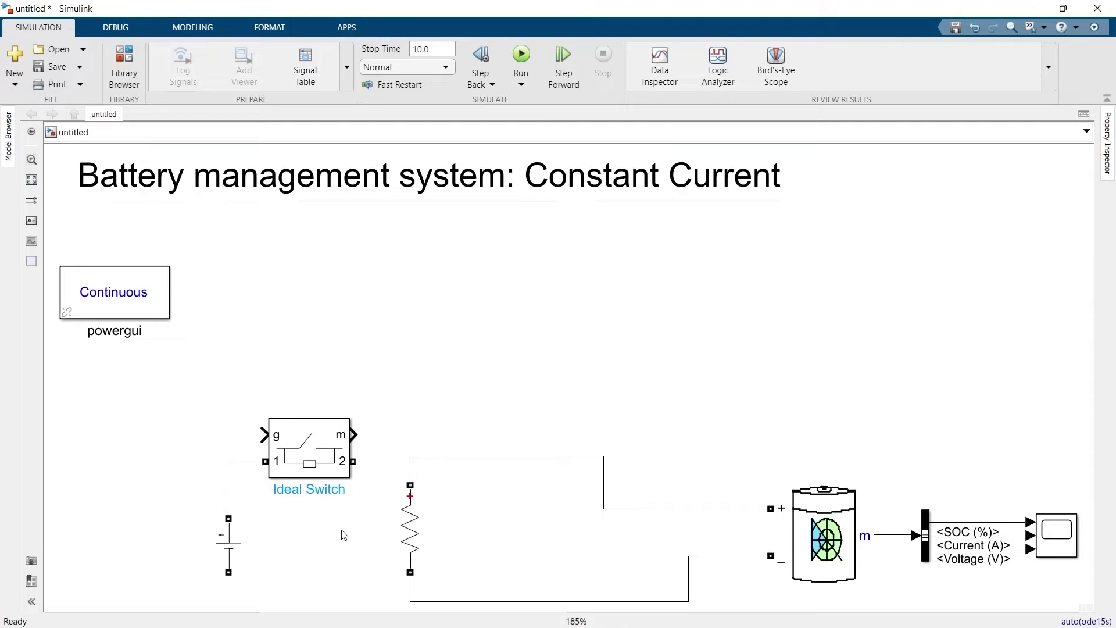
pyautogui.moveTo(353, 461); pyautogui.dragTo(393, 461)
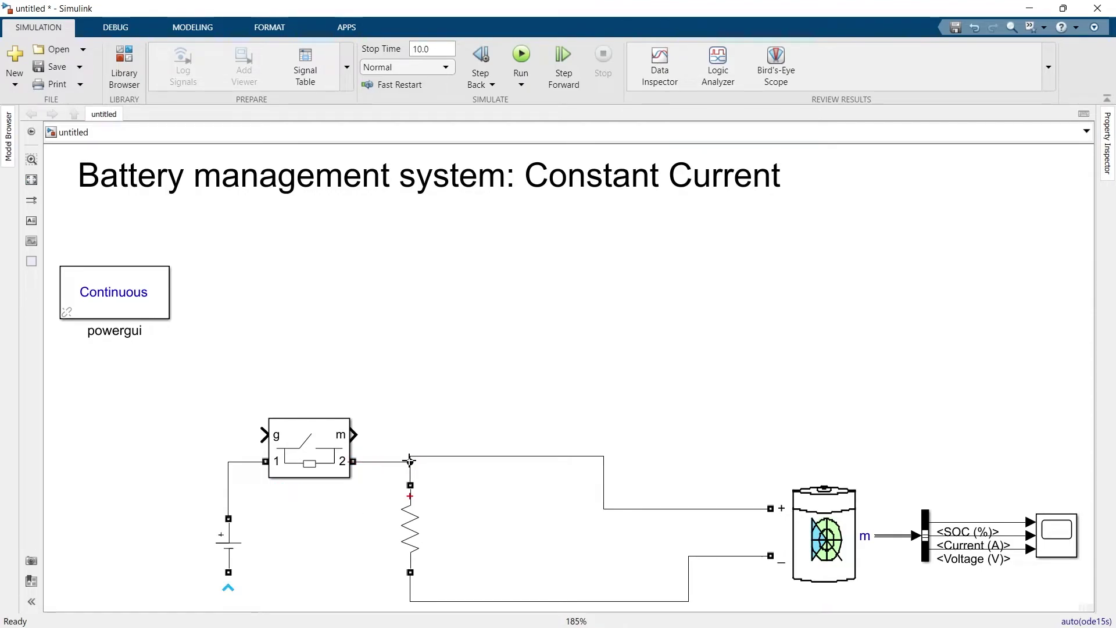
pyautogui.moveTo(229, 572); pyautogui.dragTo(410, 553)
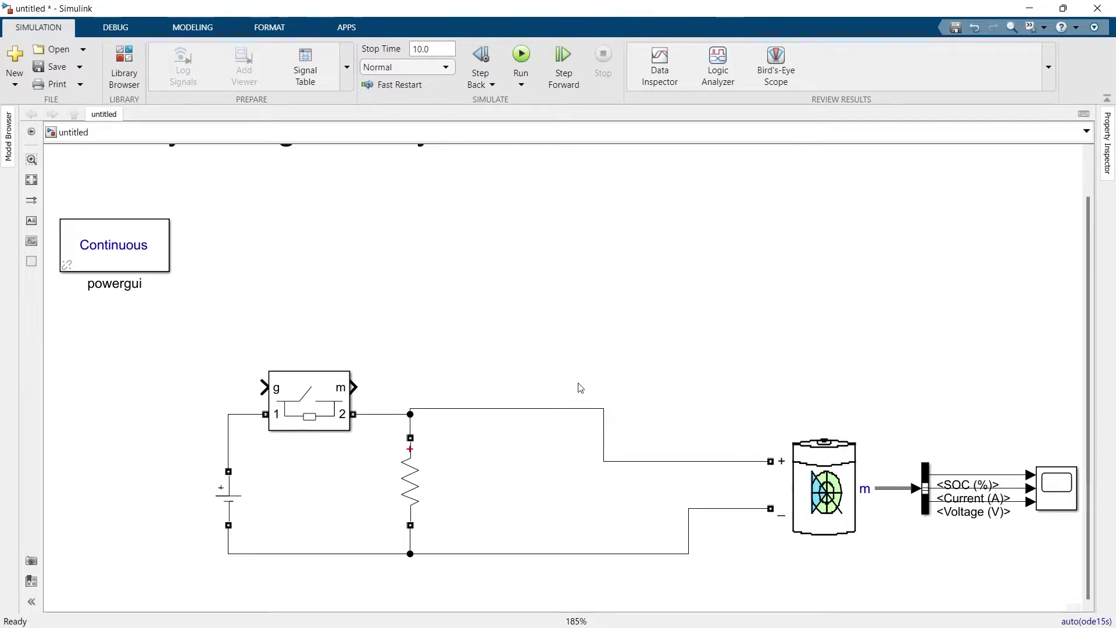
# Insert a Mosfet block above the circuit and rotate it to vertical.
pyautogui.doubleClick(556, 351)
pyautogui.write('mosfet')
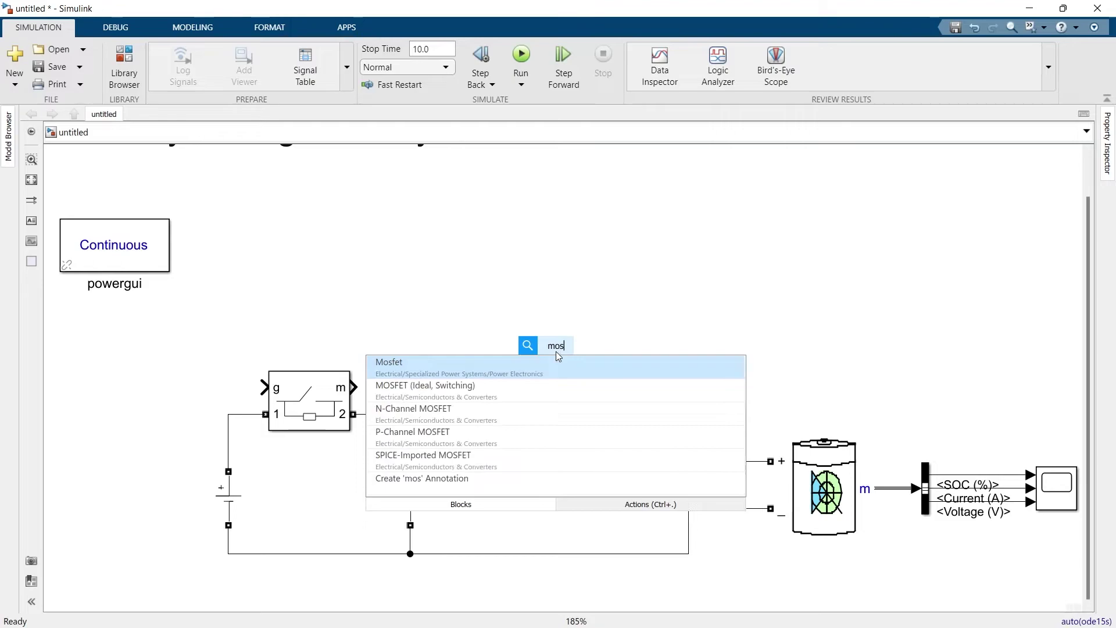
pyautogui.press('Return')
pyautogui.moveTo(555, 351); pyautogui.dragTo(598, 328)
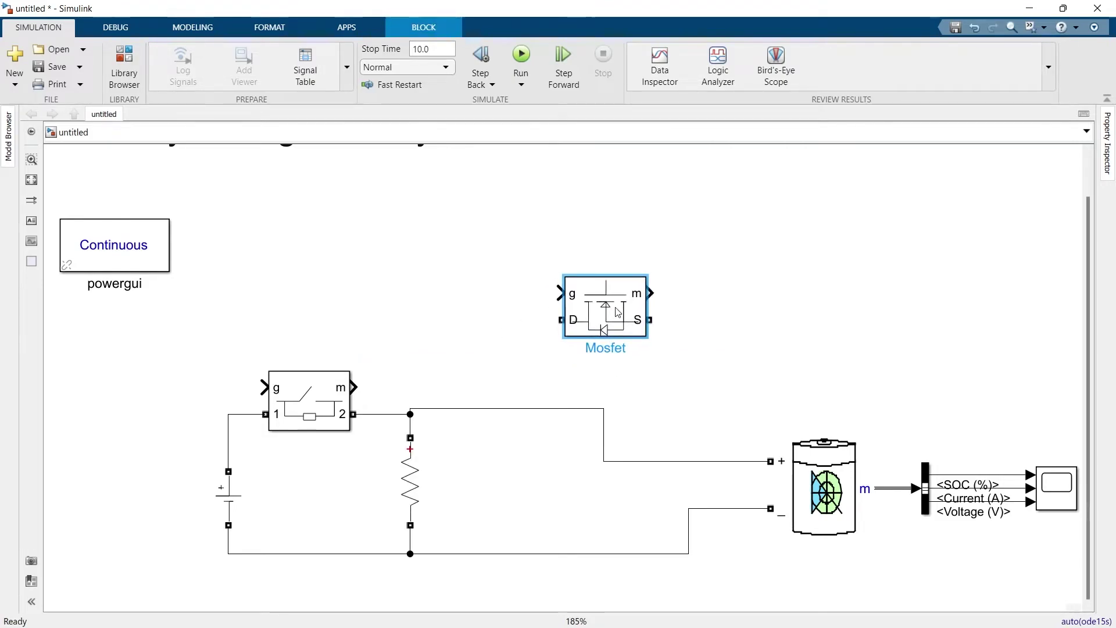
pyautogui.hotkey('ctrl', 'r')
# Delete the two battery wires and move the Mosfet down and left.
pyautogui.moveTo(579, 401); pyautogui.dragTo(587, 584)
pyautogui.press('Delete')
pyautogui.moveTo(598, 334); pyautogui.dragTo(566, 437)
# Paste a second Mosfet beneath the first and connect the upper one's S to its D.
pyautogui.click(584, 418)
pyautogui.hotkey('ctrl', 'v')
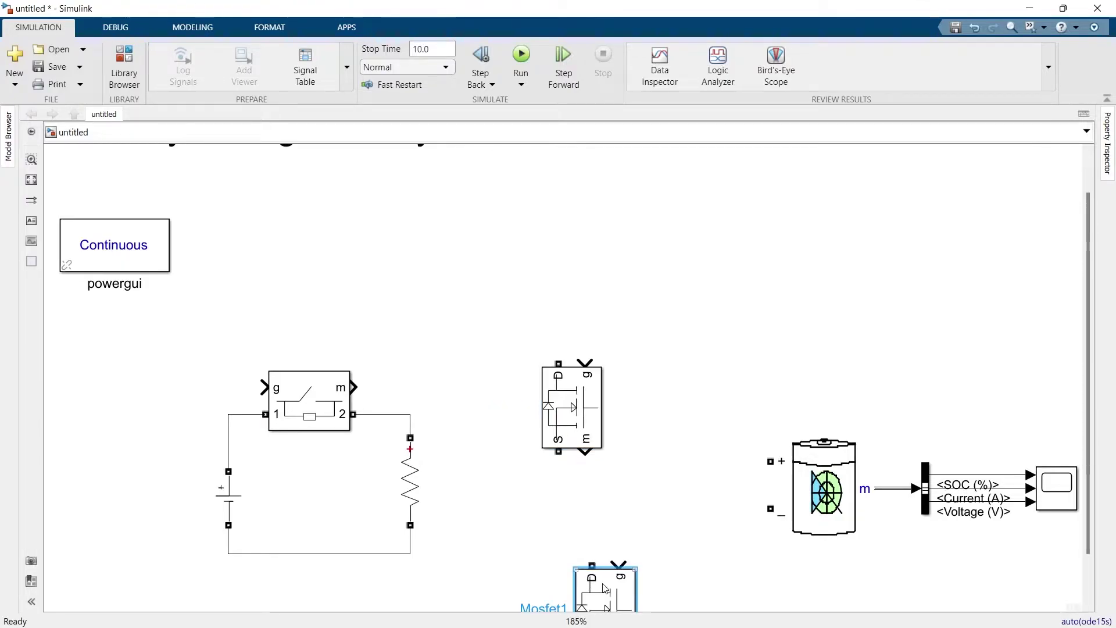
pyautogui.moveTo(605, 589); pyautogui.dragTo(580, 569)
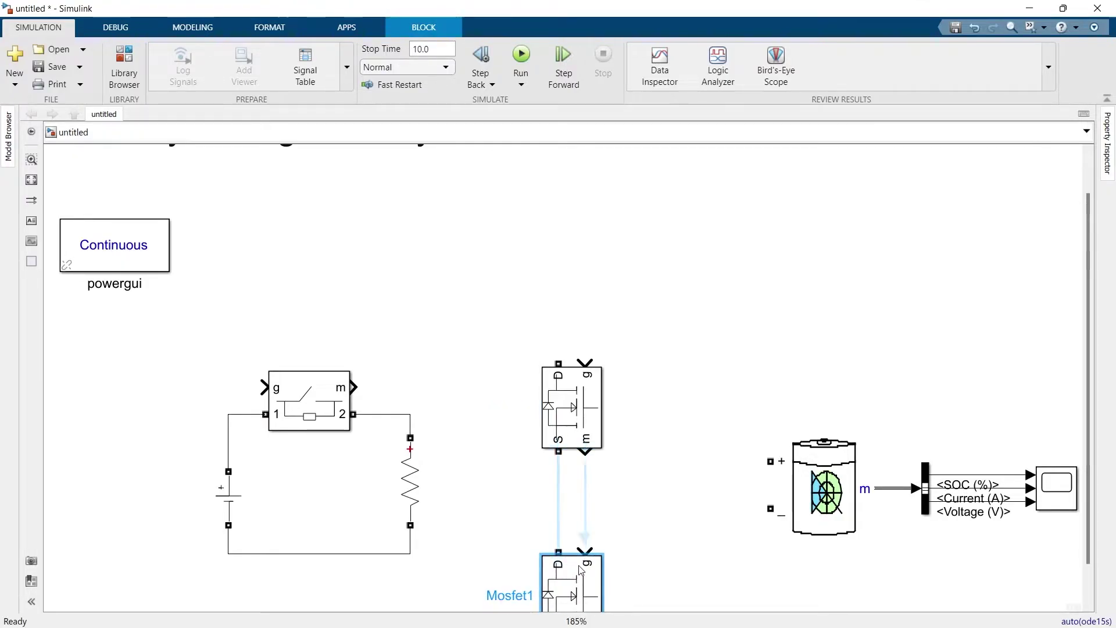
pyautogui.click(561, 524)
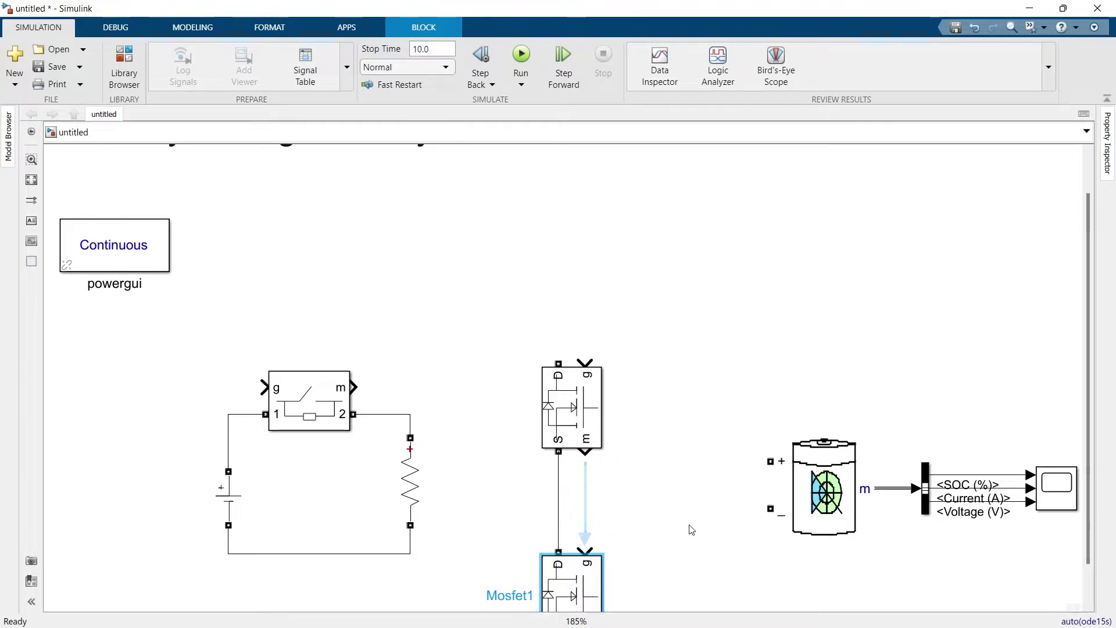
pyautogui.click(417, 466)
# Duplicate the resistor horizontally at the battery's + terminal and make it an RL branch (1 Ω, 1e-3 H).
pyautogui.hotkey('ctrl', 'v')
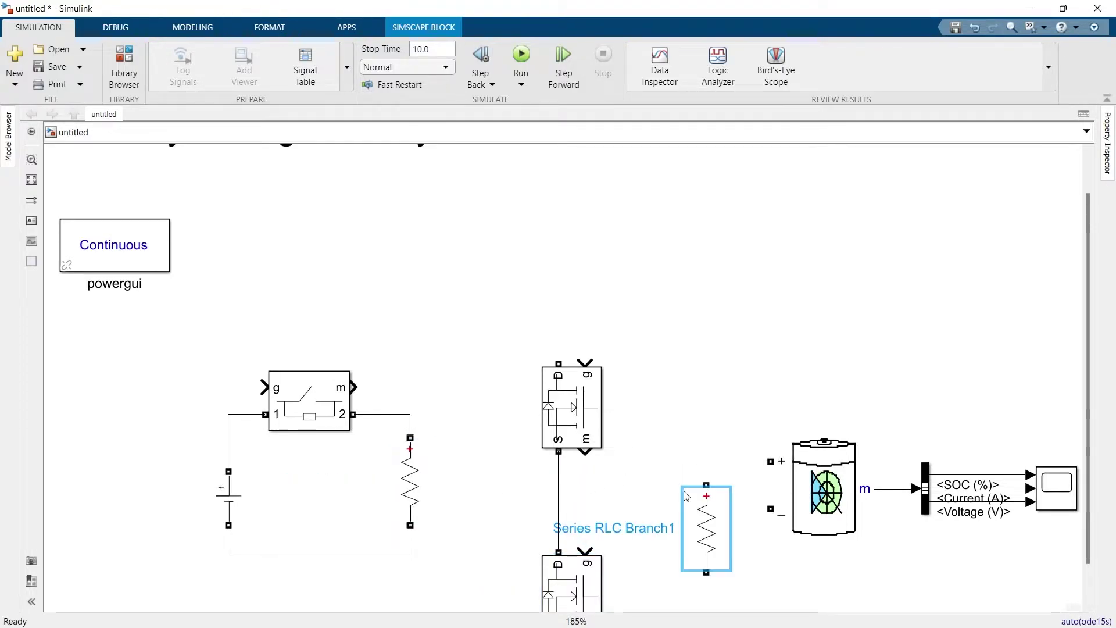
pyautogui.hotkey('ctrl', 'r')
pyautogui.moveTo(701, 522); pyautogui.dragTo(687, 454)
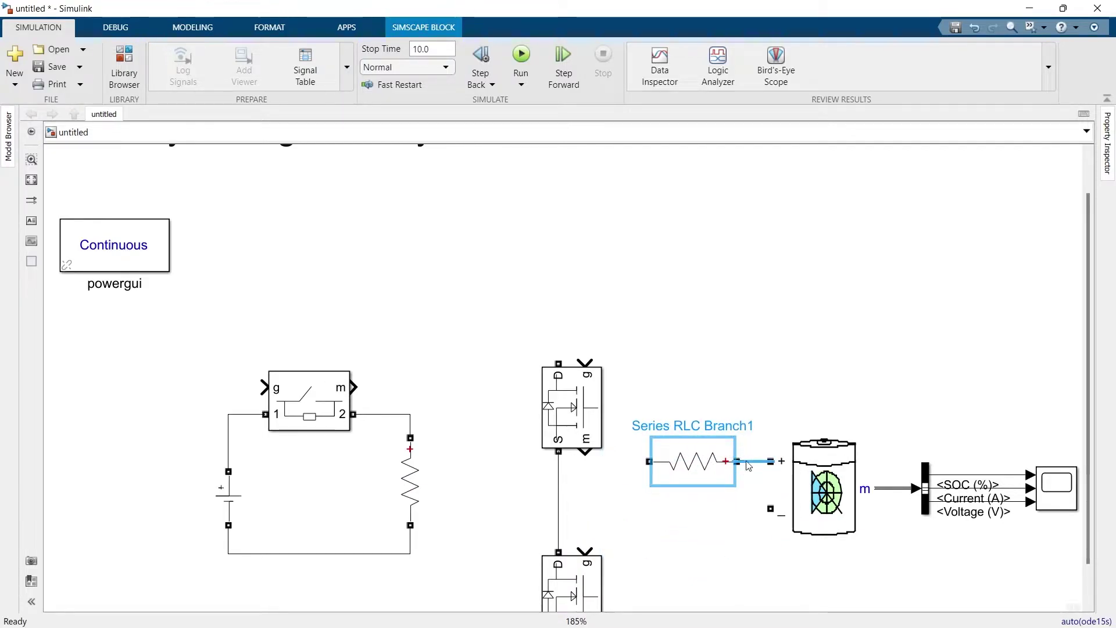
pyautogui.doubleClick(699, 458)
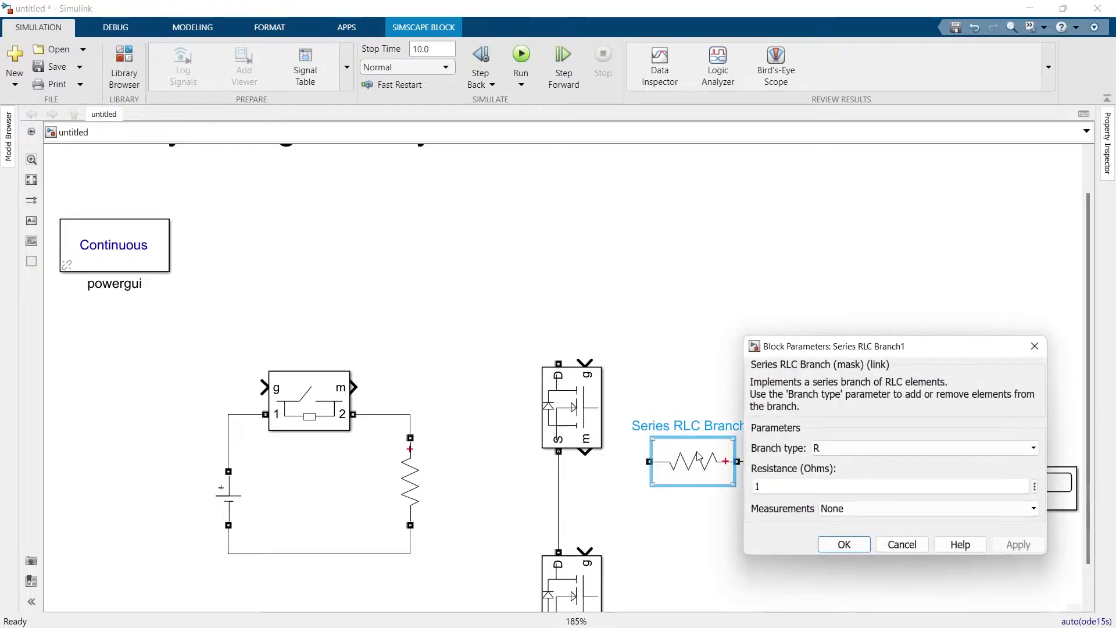
pyautogui.click(838, 449)
pyautogui.click(867, 512)
pyautogui.click(844, 601)
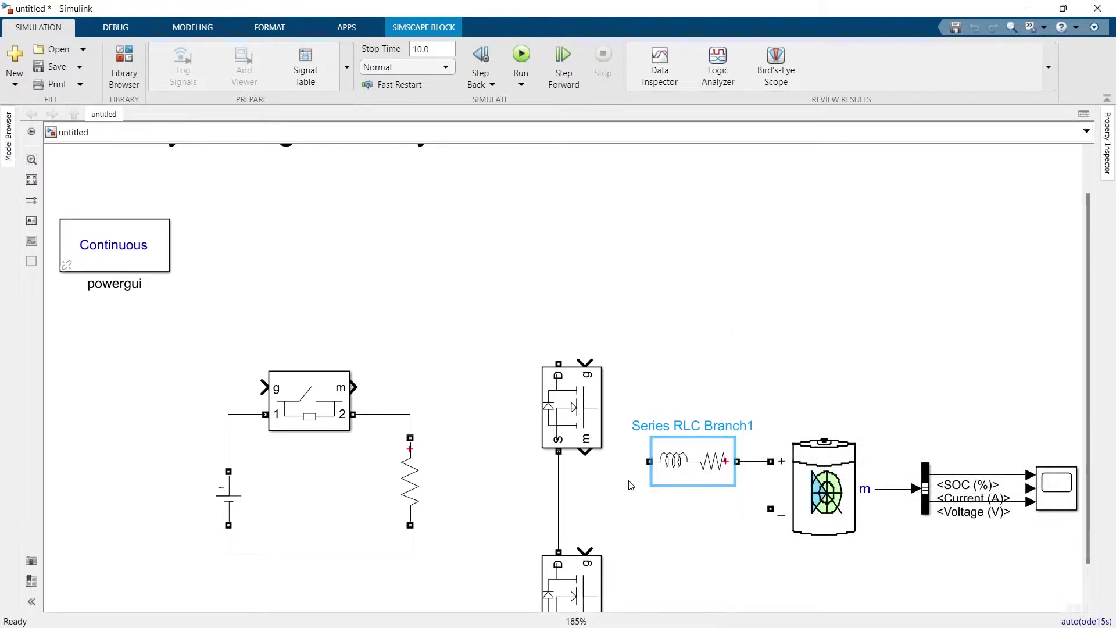
# Wire the RL branch to the node between the MOSFETs and move the upper MOSFET up.
pyautogui.click(643, 463)
pyautogui.moveTo(643, 463); pyautogui.dragTo(558, 467)
pyautogui.moveTo(565, 416); pyautogui.dragTo(565, 349)
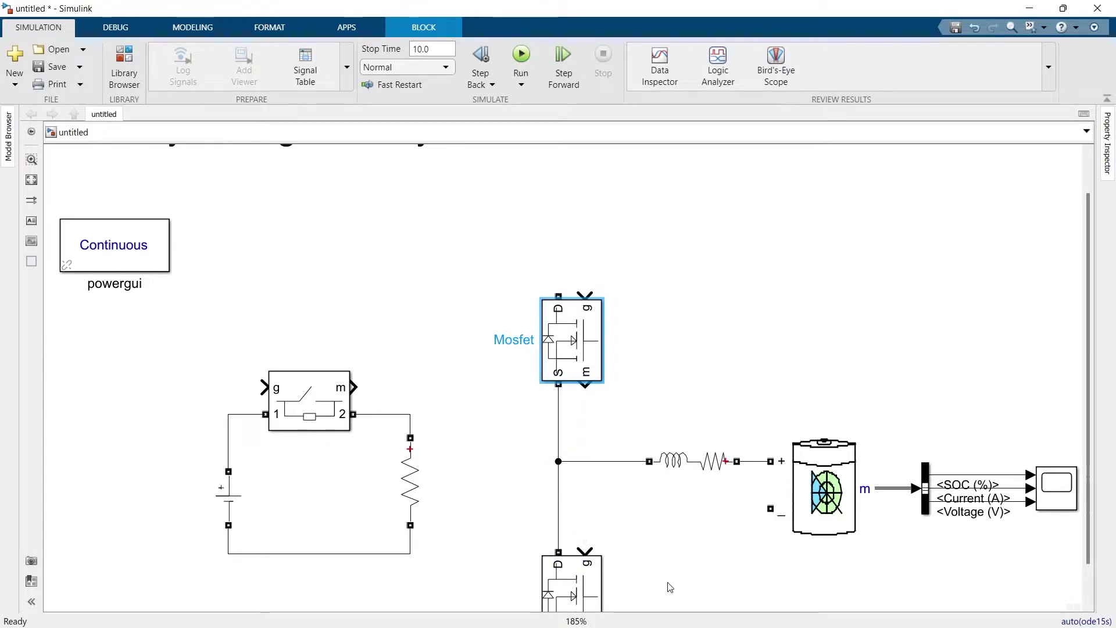
pyautogui.moveTo(666, 584); pyautogui.dragTo(689, 627)
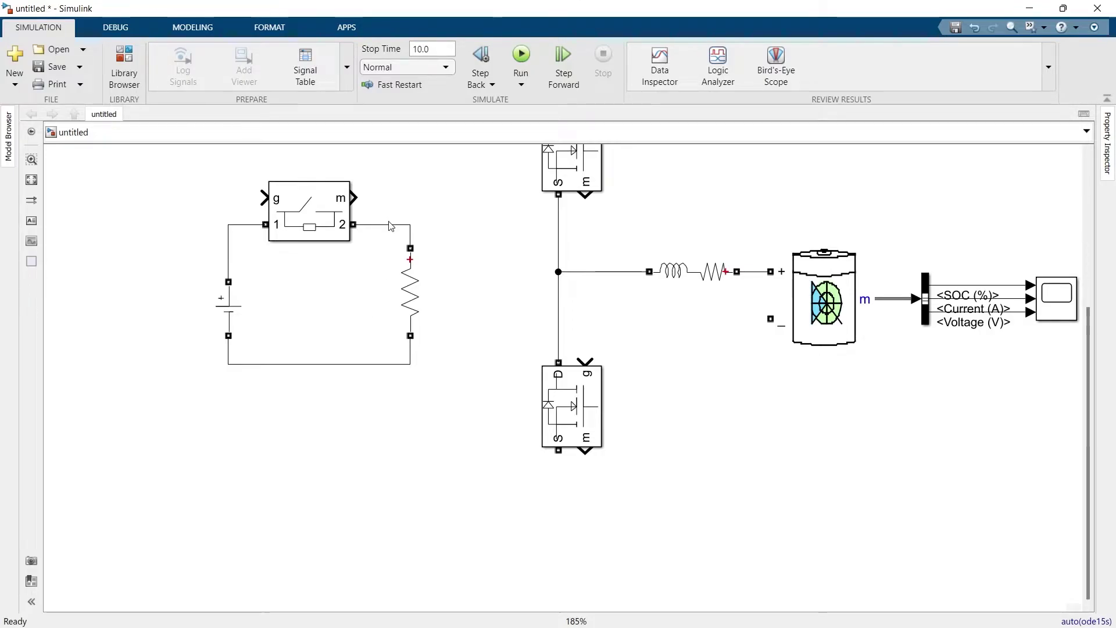
# Delete the switch-to-resistor wire and the bottom battery-to-resistor wire.
pyautogui.click(32, 179)
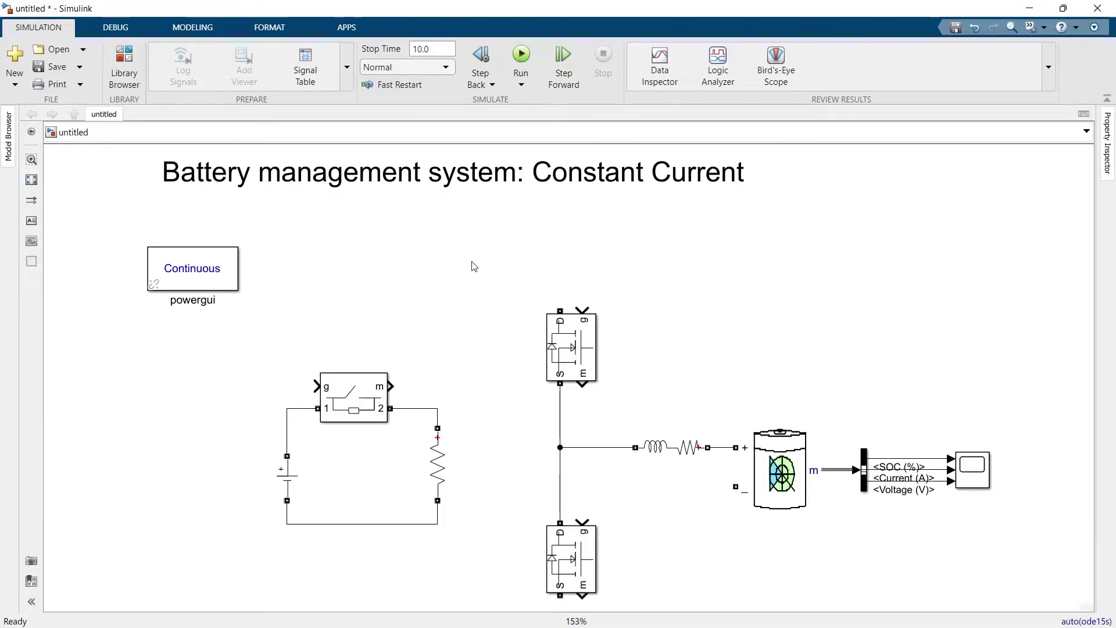
pyautogui.click(433, 407)
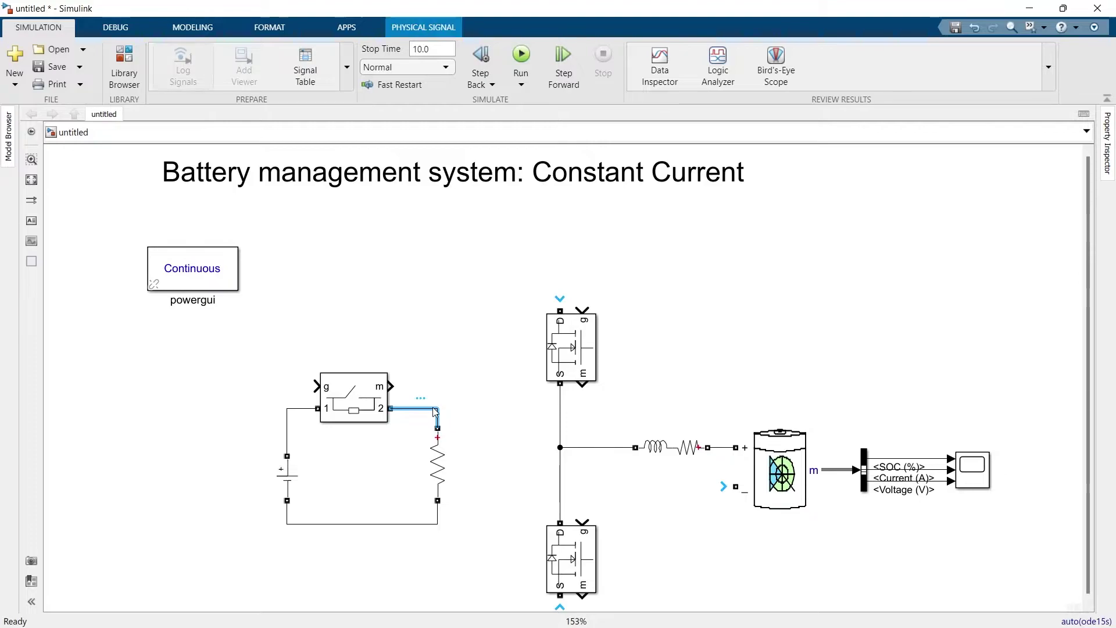
pyautogui.press('Delete')
pyautogui.click(437, 522)
pyautogui.press('Delete')
# Move the Ideal Switch onto the top rail, wire the battery to the lower MOSFET, and span the resistor across both rails.
pyautogui.moveTo(368, 391)
pyautogui.mouseDown()
pyautogui.moveTo(385, 262)
pyautogui.moveTo(584, 266)
pyautogui.moveTo(543, 304)
pyautogui.moveTo(560, 311)
pyautogui.mouseUp()
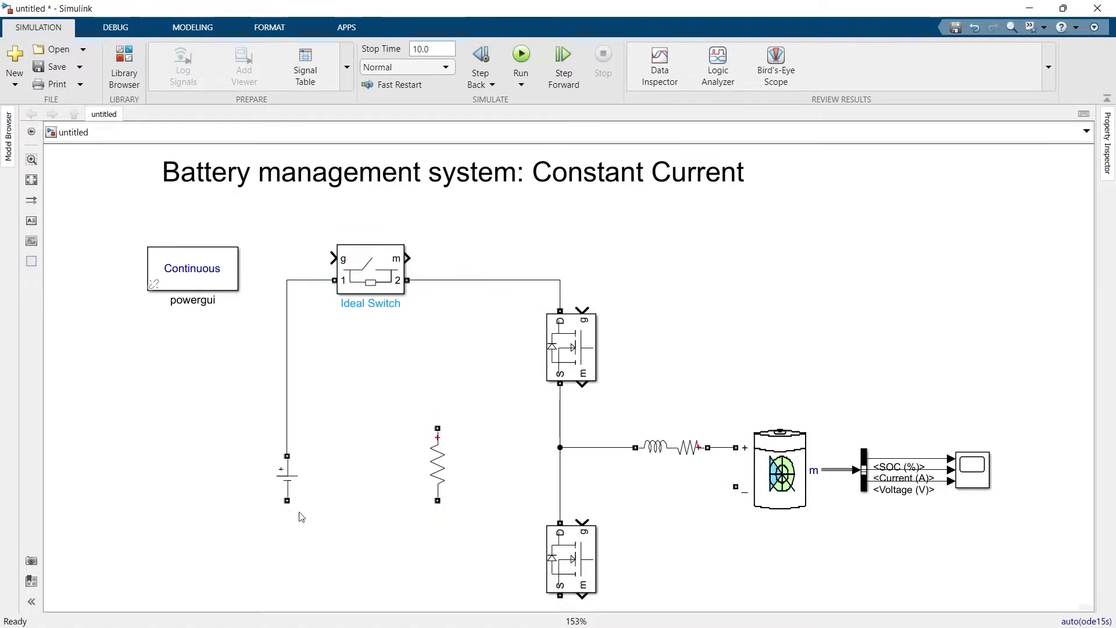
pyautogui.moveTo(287, 499); pyautogui.dragTo(560, 577)
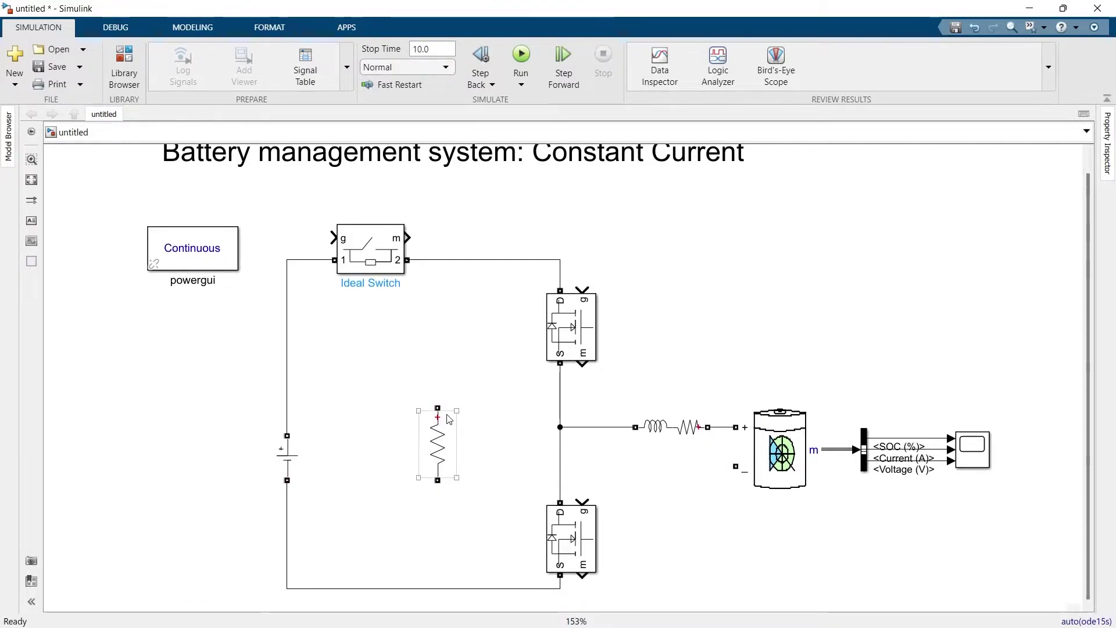
pyautogui.moveTo(437, 417); pyautogui.dragTo(439, 261)
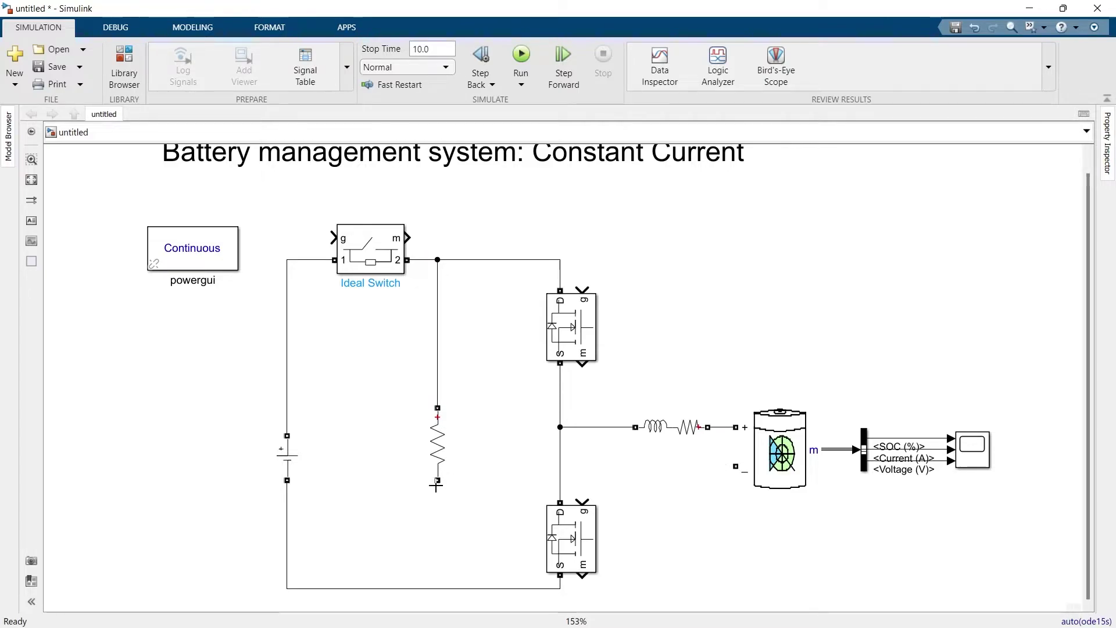
pyautogui.moveTo(436, 485); pyautogui.dragTo(440, 586)
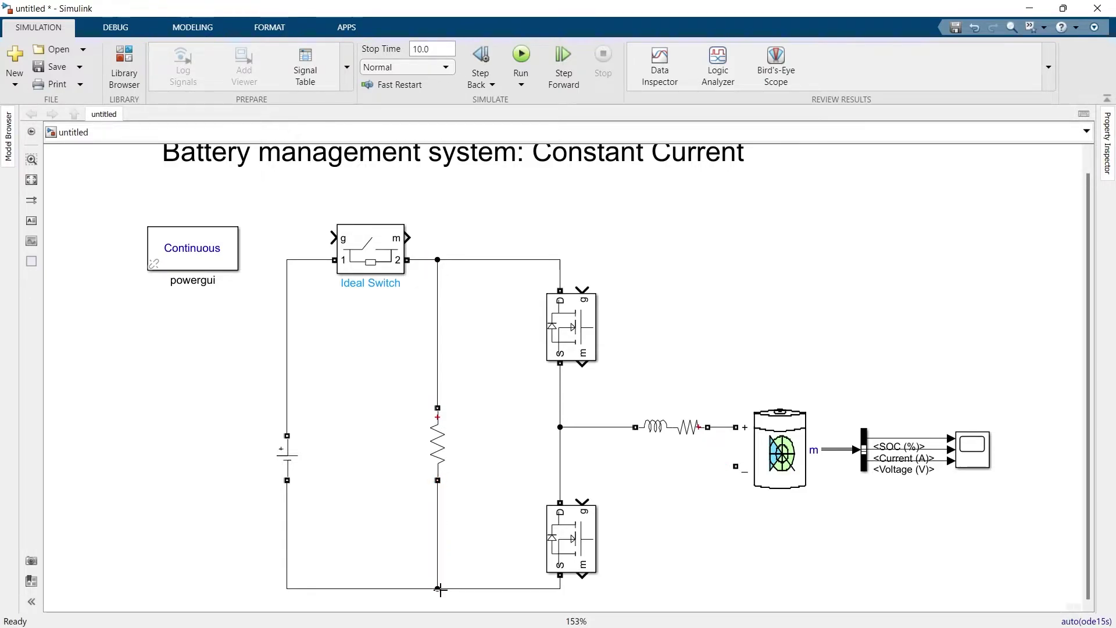
pyautogui.scroll(-3, 849, 511)
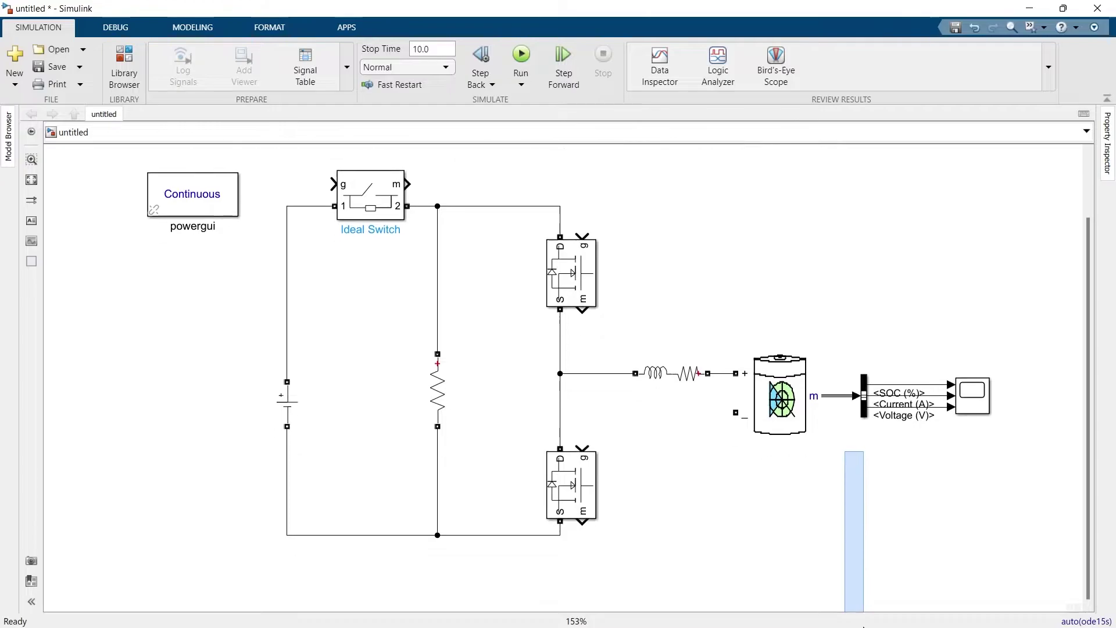
# Insert a Sum block on the canvas.
pyautogui.doubleClick(880, 460)
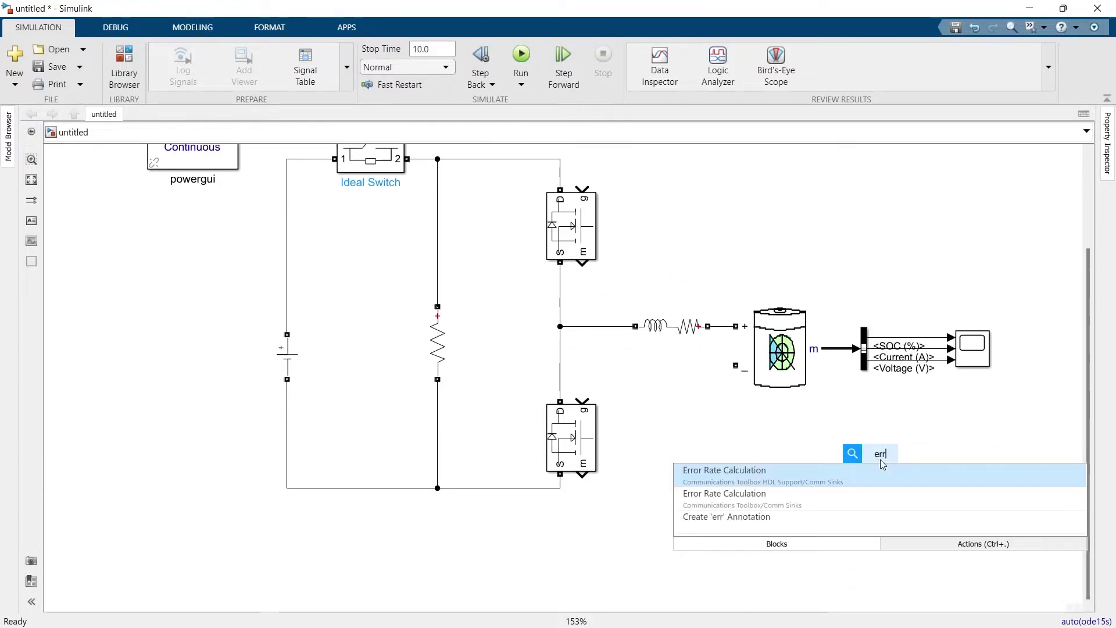
pyautogui.write('e')
pyautogui.press('BackSpace')
pyautogui.write('sum')
pyautogui.press('Return')
# Set the Sum's signs to |+-, flip it to face left, and feed it the Current (A) signal.
pyautogui.doubleClick(879, 462)
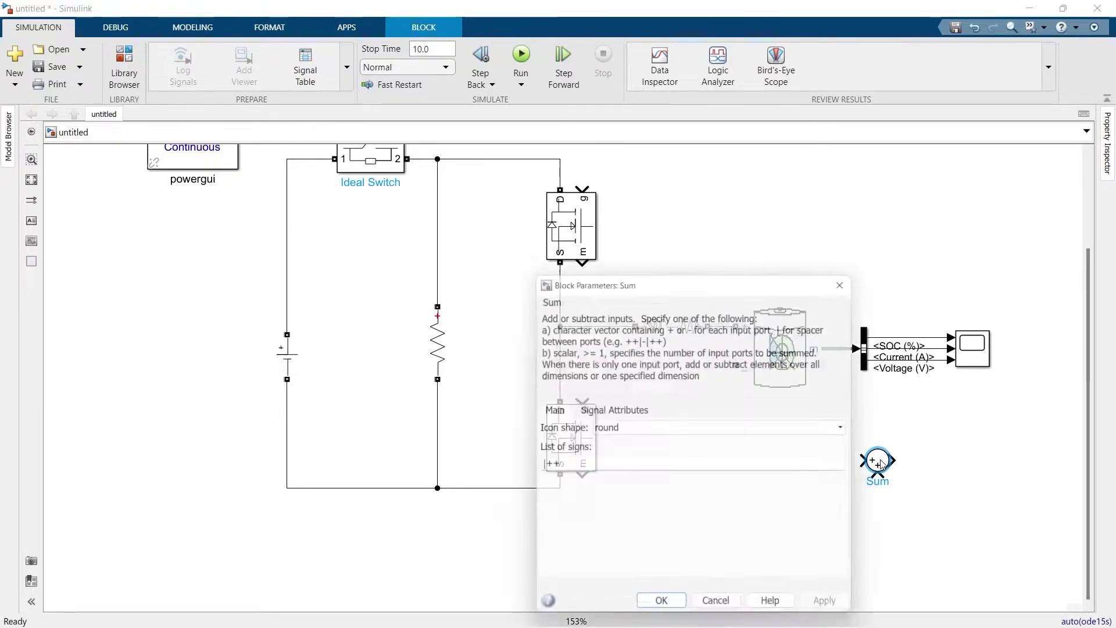
pyautogui.doubleClick(712, 462)
pyautogui.write('|+')
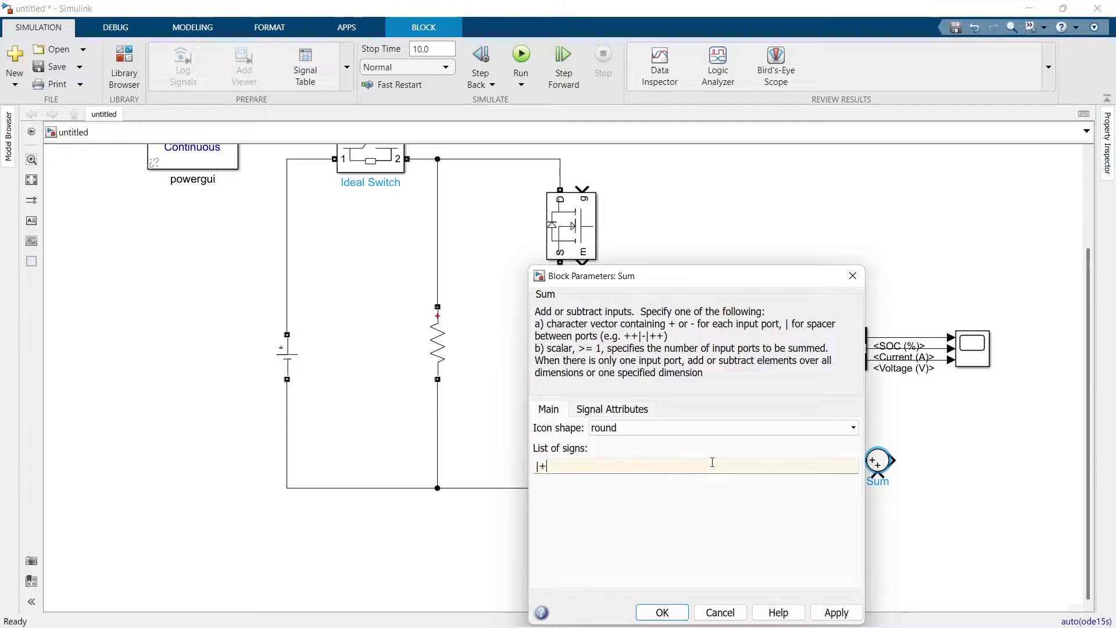
pyautogui.write('-')
pyautogui.press('Return')
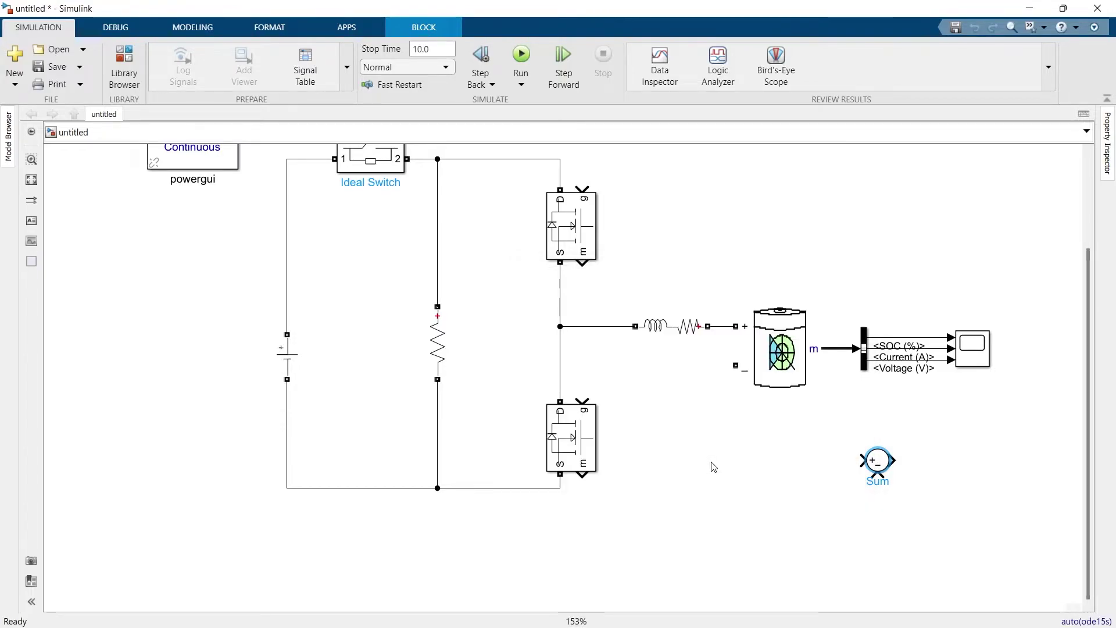
pyautogui.hotkey('ctrl', 'i')
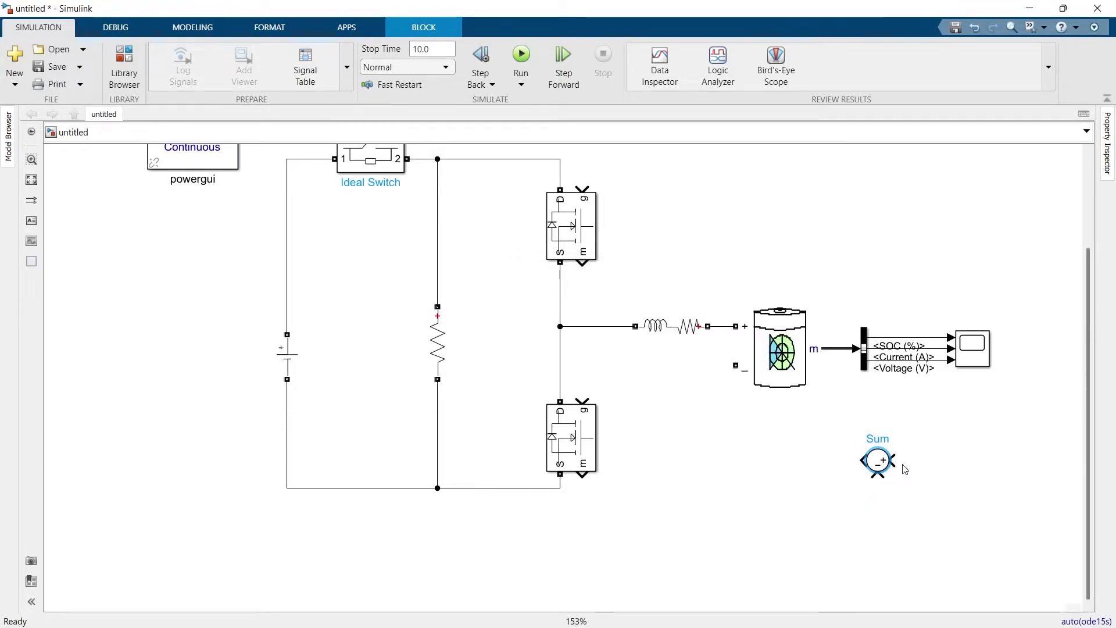
pyautogui.moveTo(895, 461)
pyautogui.mouseDown()
pyautogui.moveTo(962, 370)
pyautogui.moveTo(935, 348)
pyautogui.mouseUp()
# Insert a PID Controller, wire the Sum's output into it, and place it beside the Sum.
pyautogui.doubleClick(765, 471)
pyautogui.write('pid')
pyautogui.press('Return')
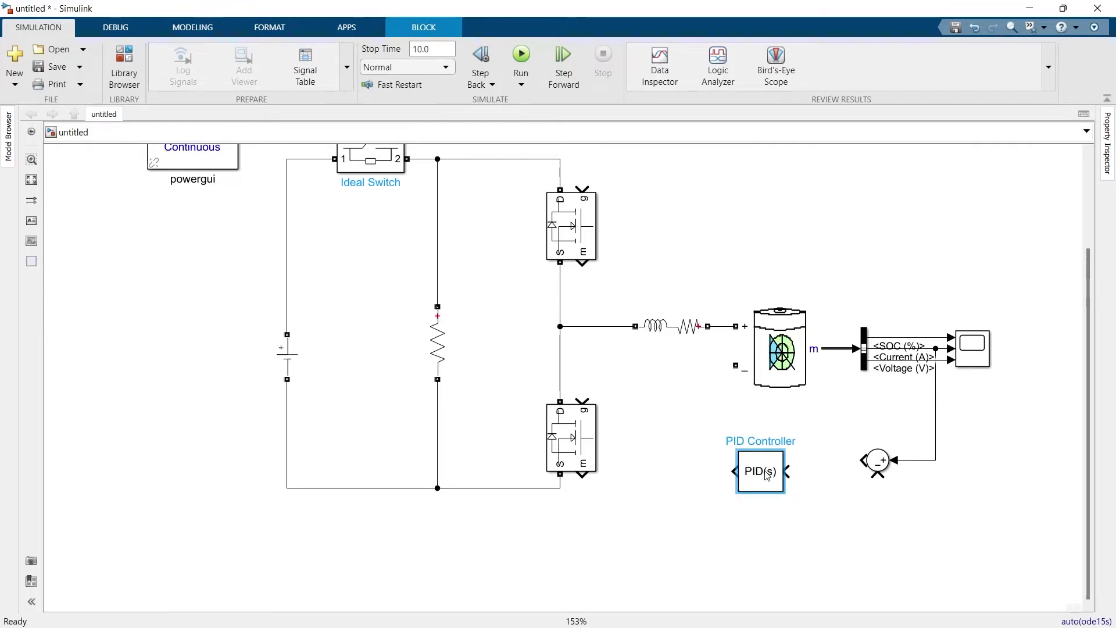
pyautogui.moveTo(789, 471); pyautogui.dragTo(852, 459)
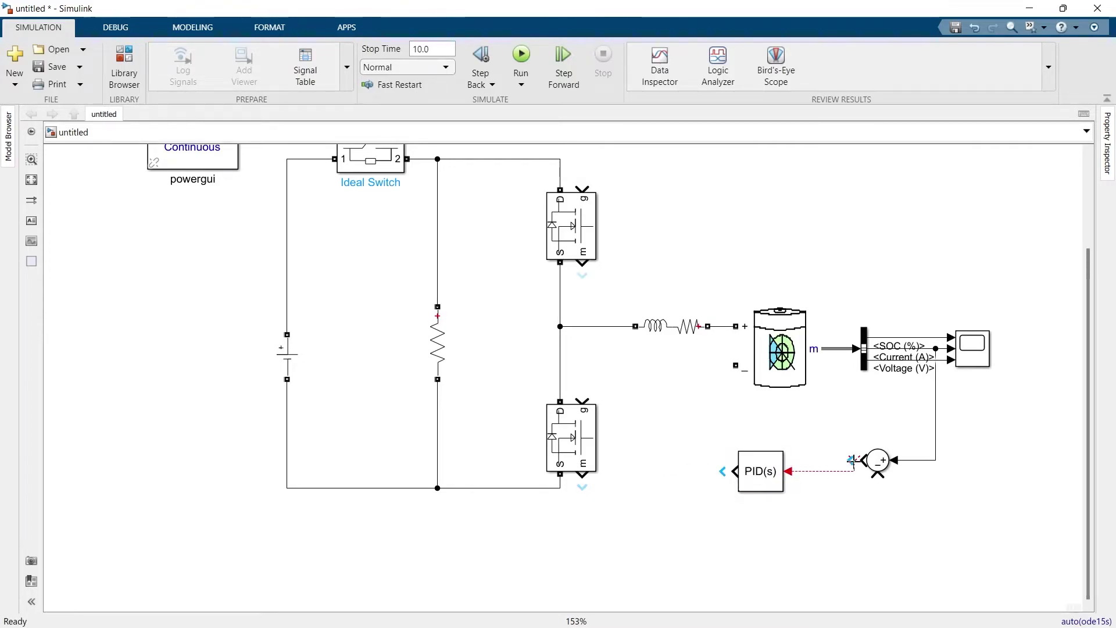
pyautogui.moveTo(769, 472); pyautogui.dragTo(825, 461)
pyautogui.doubleClick(719, 461)
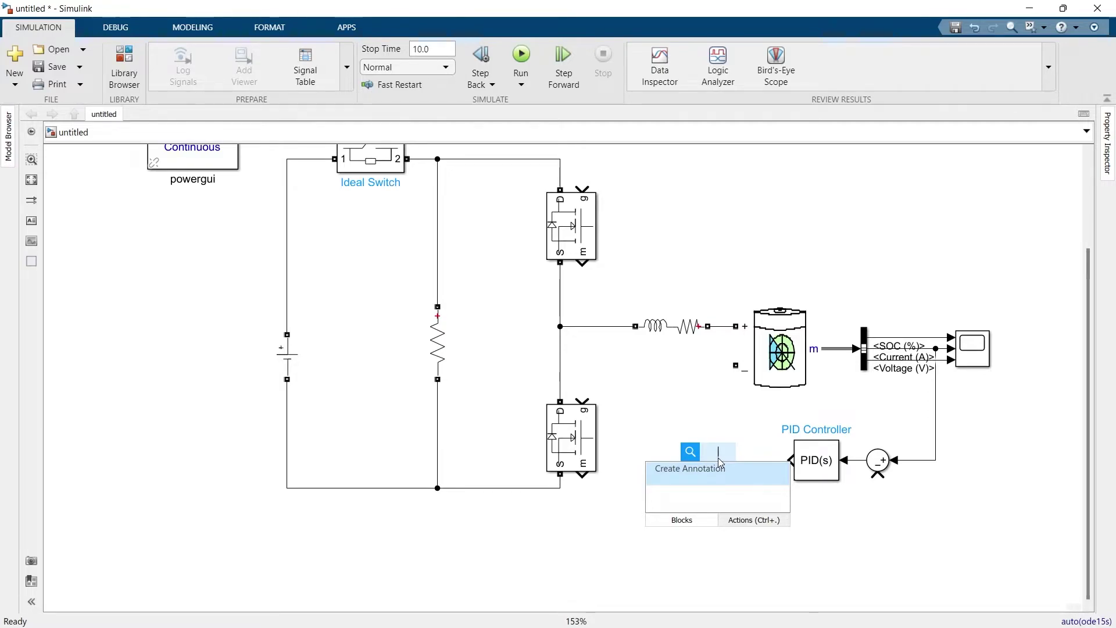
# Insert a PWM Generator (DC-DC) and position it so its D input takes the PID output.
pyautogui.write('pw')
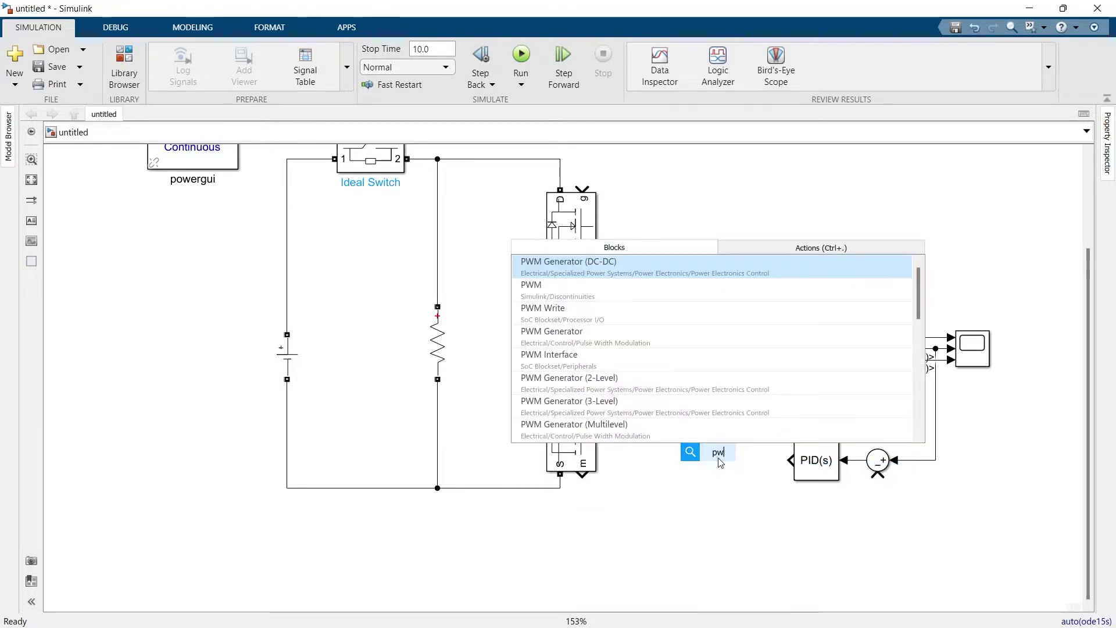
pyautogui.press('Return')
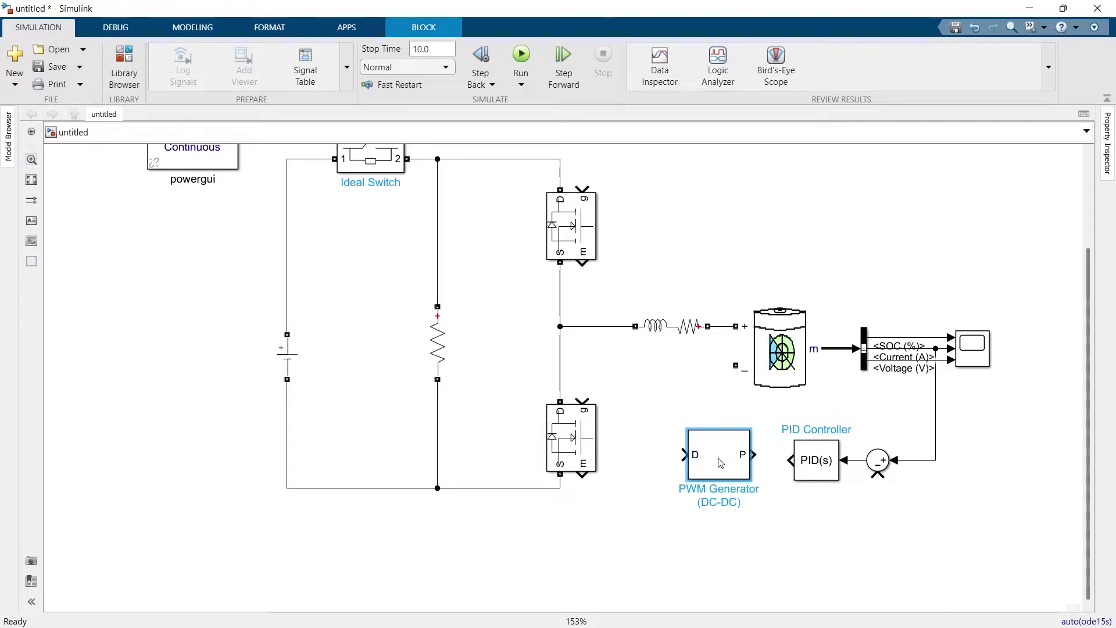
pyautogui.click(821, 470)
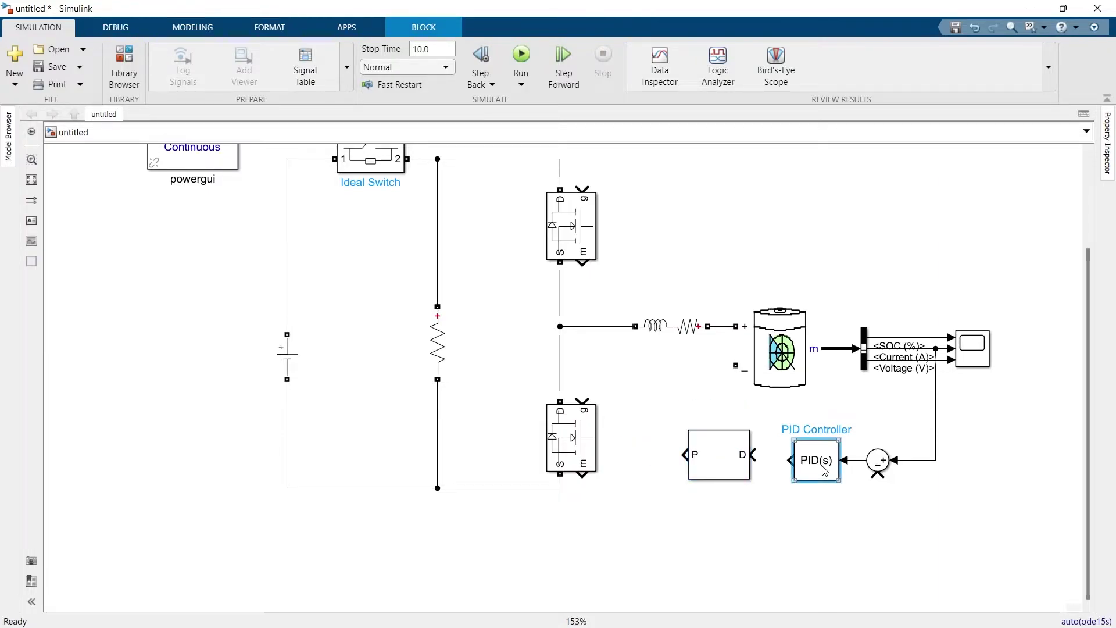
pyautogui.click(736, 455)
pyautogui.moveTo(736, 456); pyautogui.dragTo(753, 462)
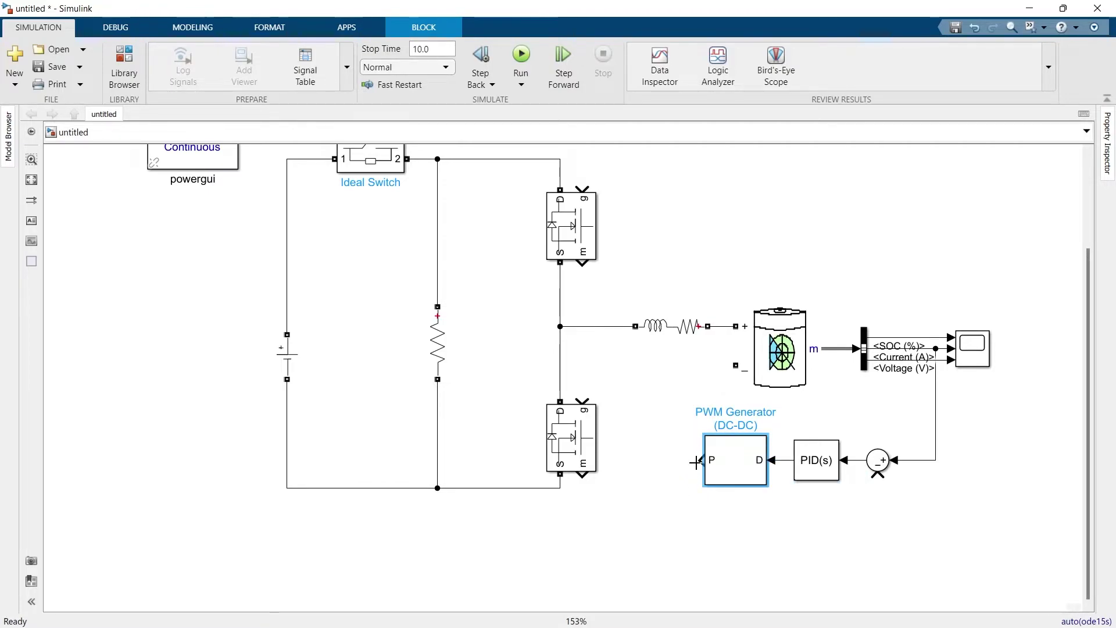
pyautogui.click(654, 507)
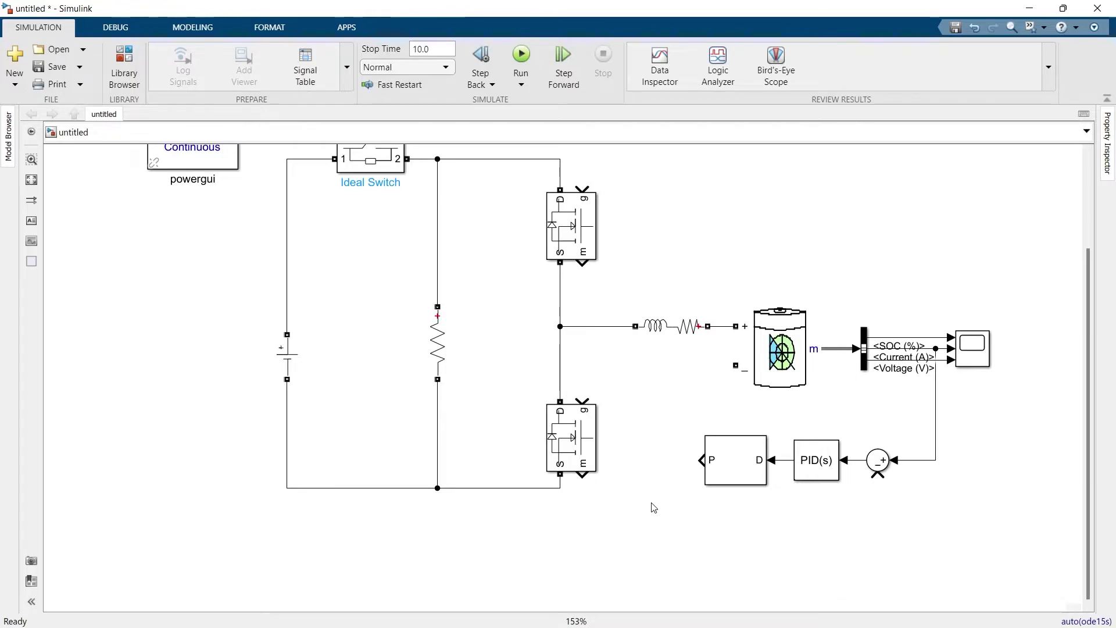
# Add a Goto [A] block connected to the PWM's P output.
pyautogui.doubleClick(642, 508)
pyautogui.write('go')
pyautogui.press('Return')
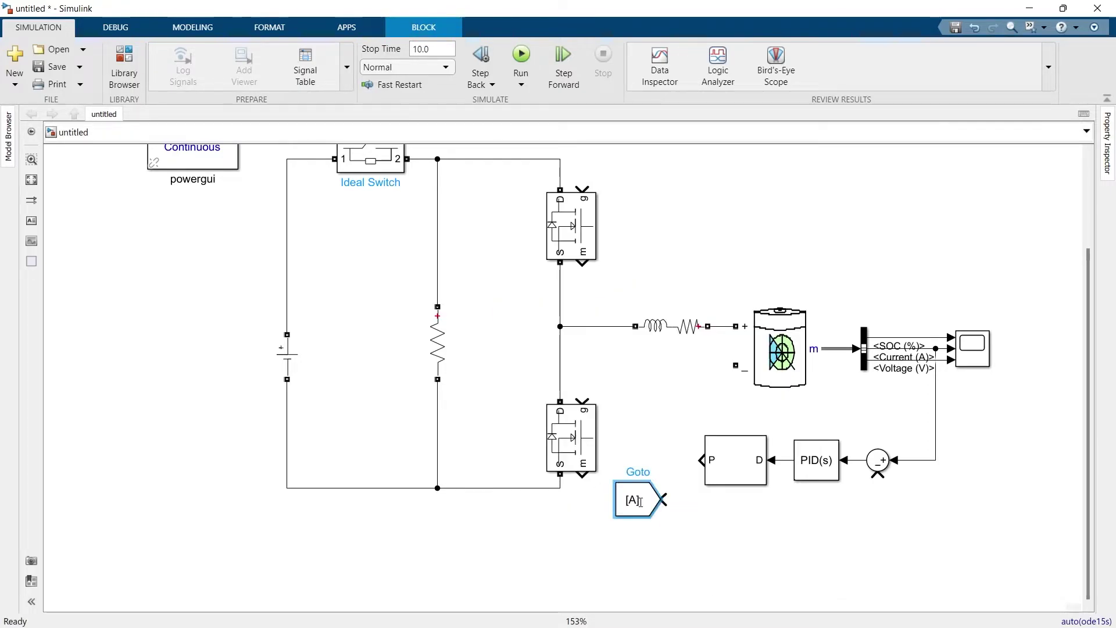
pyautogui.moveTo(638, 502); pyautogui.dragTo(640, 472)
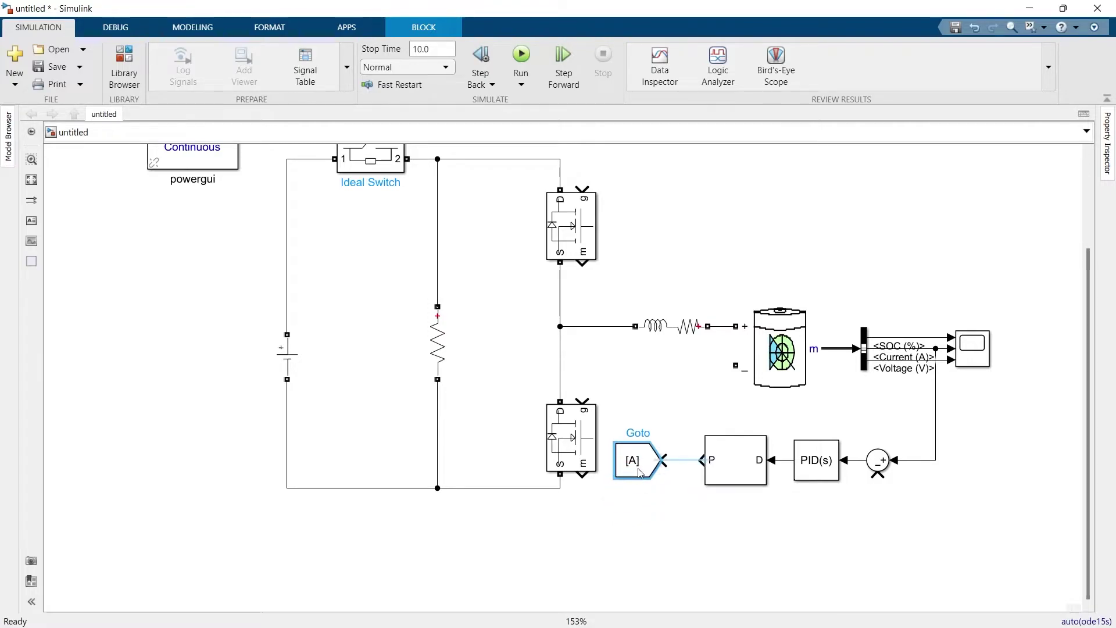
pyautogui.click(684, 461)
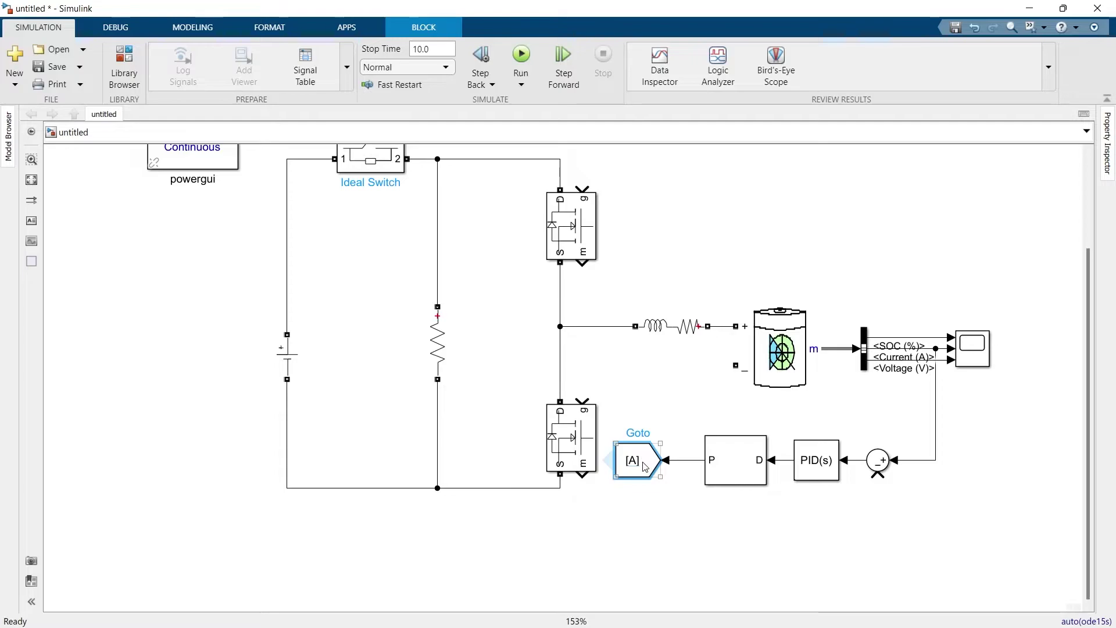
pyautogui.moveTo(650, 467); pyautogui.dragTo(660, 467)
pyautogui.click(668, 571)
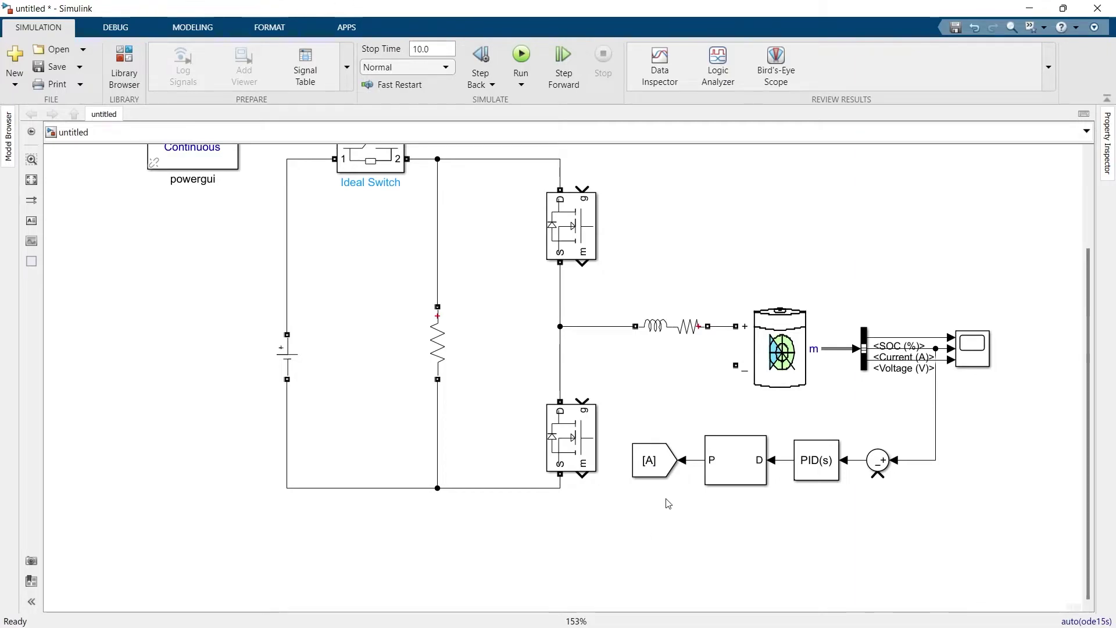
# Add a left-facing NOT block fed by P, driving the lower MOSFET's gate.
pyautogui.doubleClick(668, 515)
pyautogui.write('not')
pyautogui.press('Return')
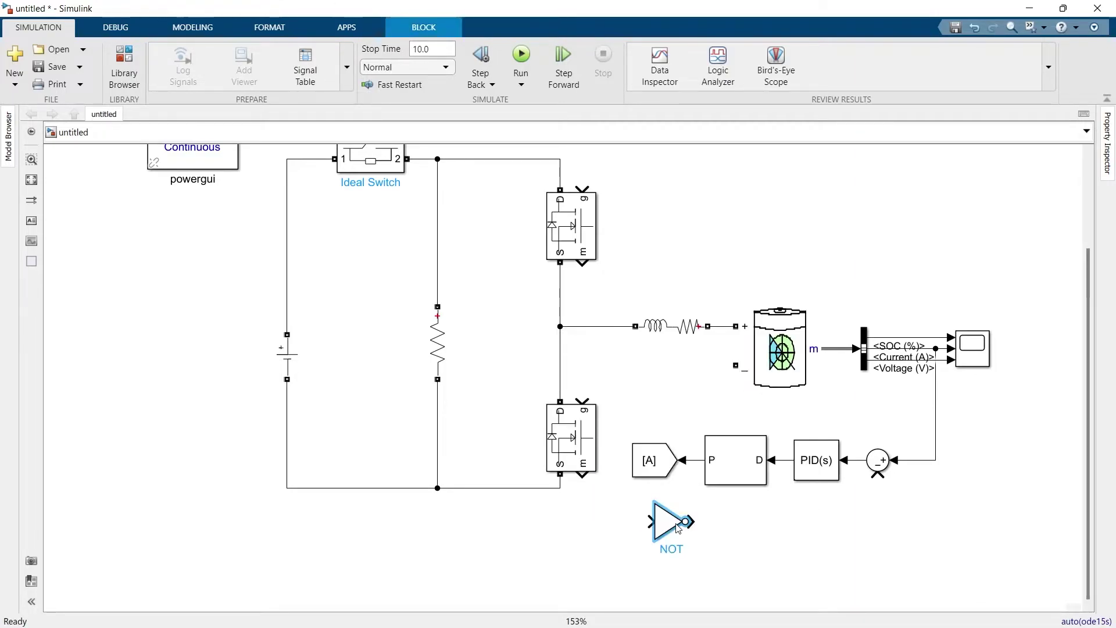
pyautogui.hotkey('ctrl', 'i')
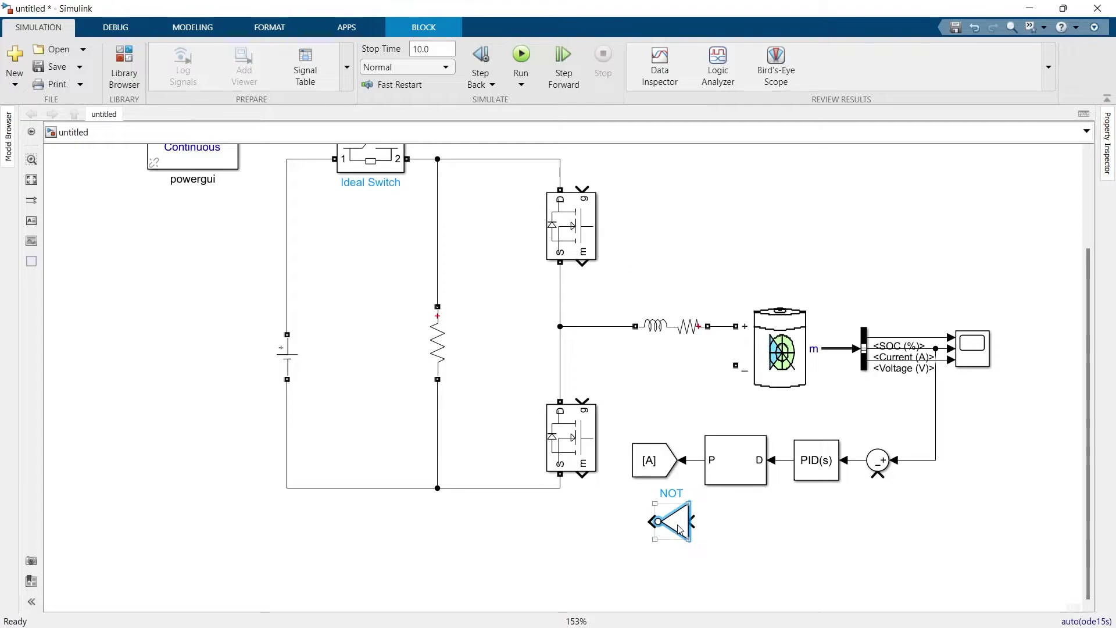
pyautogui.moveTo(677, 526)
pyautogui.mouseDown()
pyautogui.moveTo(666, 520)
pyautogui.moveTo(694, 461)
pyautogui.mouseUp()
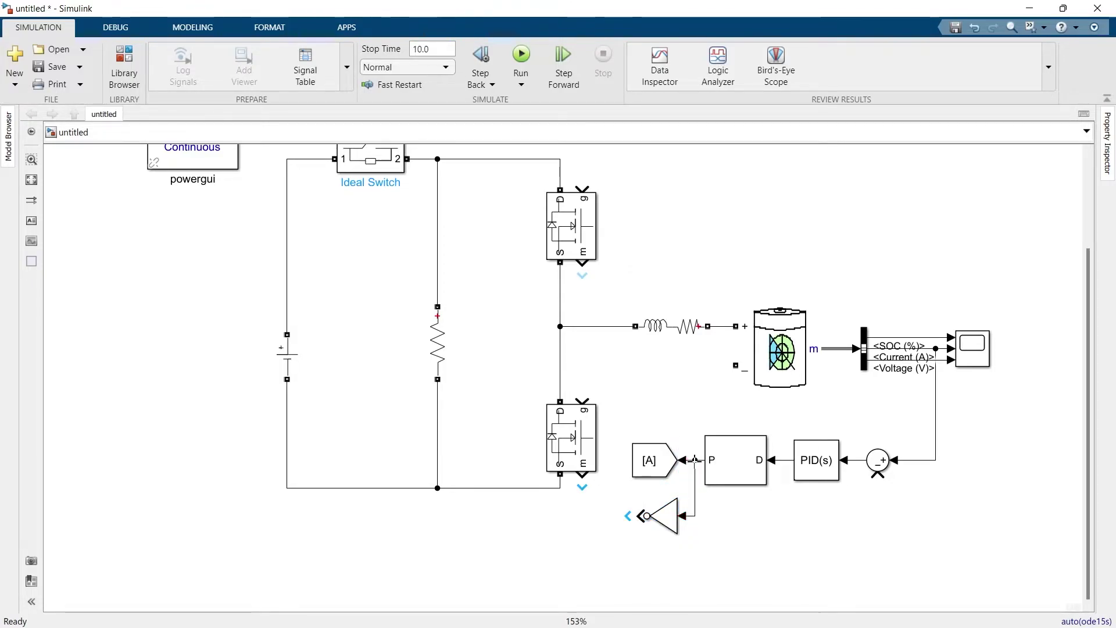
pyautogui.moveTo(644, 516)
pyautogui.mouseDown()
pyautogui.moveTo(595, 394)
pyautogui.moveTo(583, 399)
pyautogui.mouseUp()
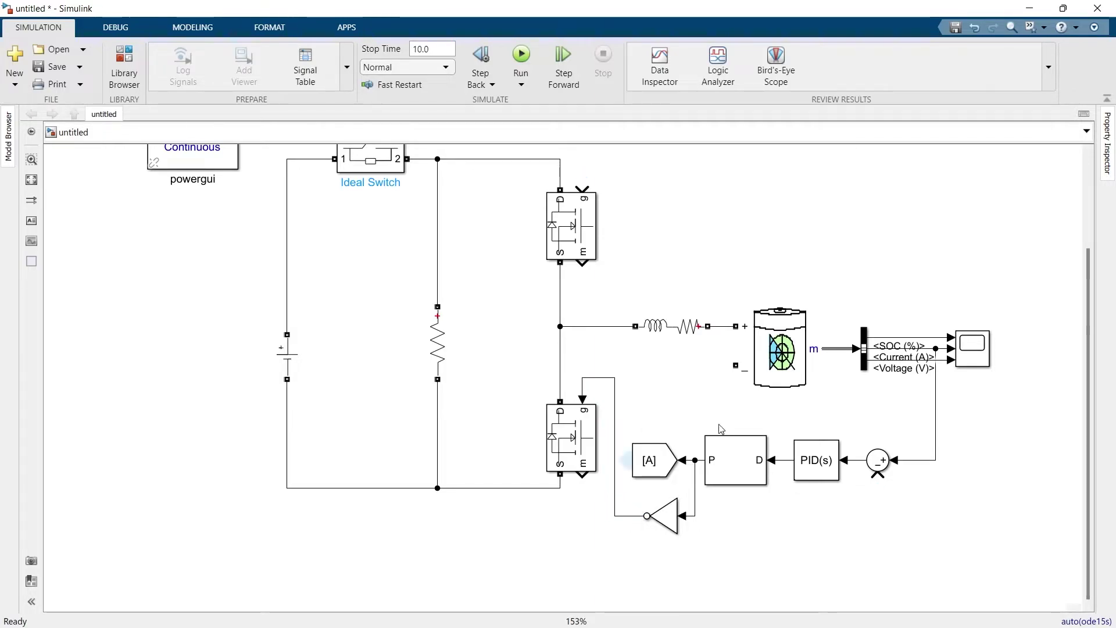
# Add a left-facing From [A] block wired to the upper MOSFET's gate.
pyautogui.doubleClick(699, 194)
pyautogui.write('from')
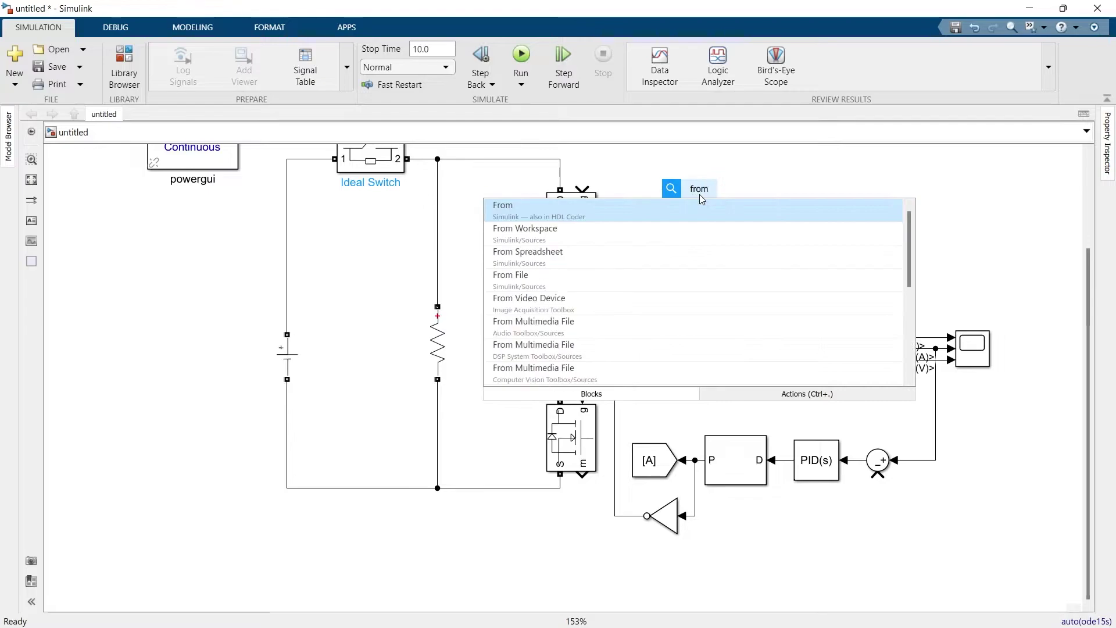
pyautogui.press('Return')
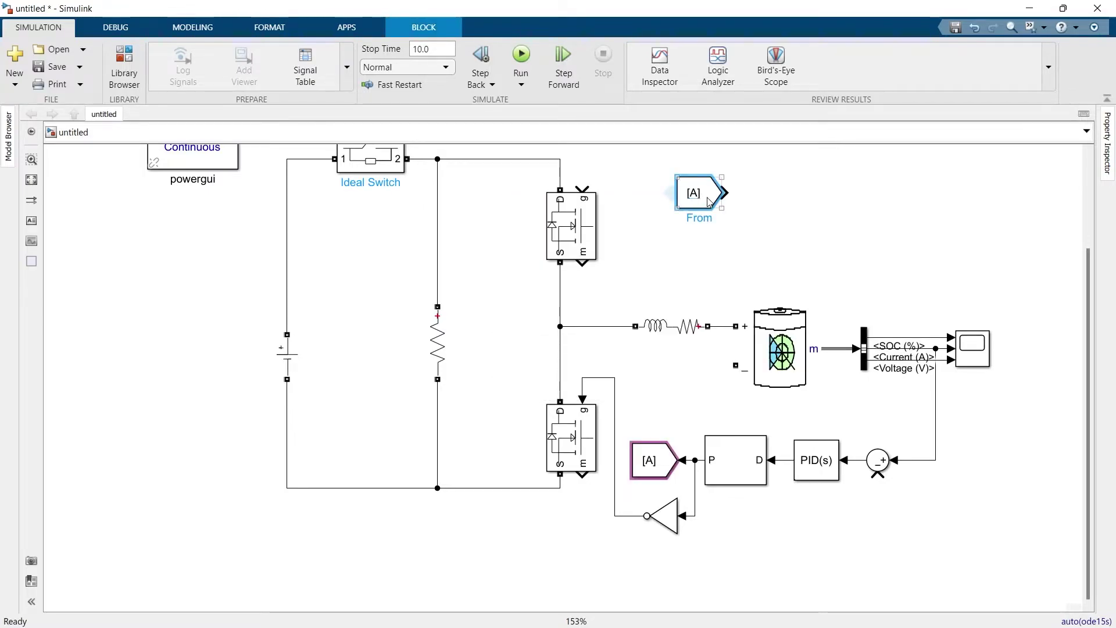
pyautogui.hotkey('ctrl', 'i')
pyautogui.moveTo(673, 195); pyautogui.dragTo(582, 188)
pyautogui.moveTo(703, 192); pyautogui.dragTo(675, 170)
pyautogui.click(870, 530)
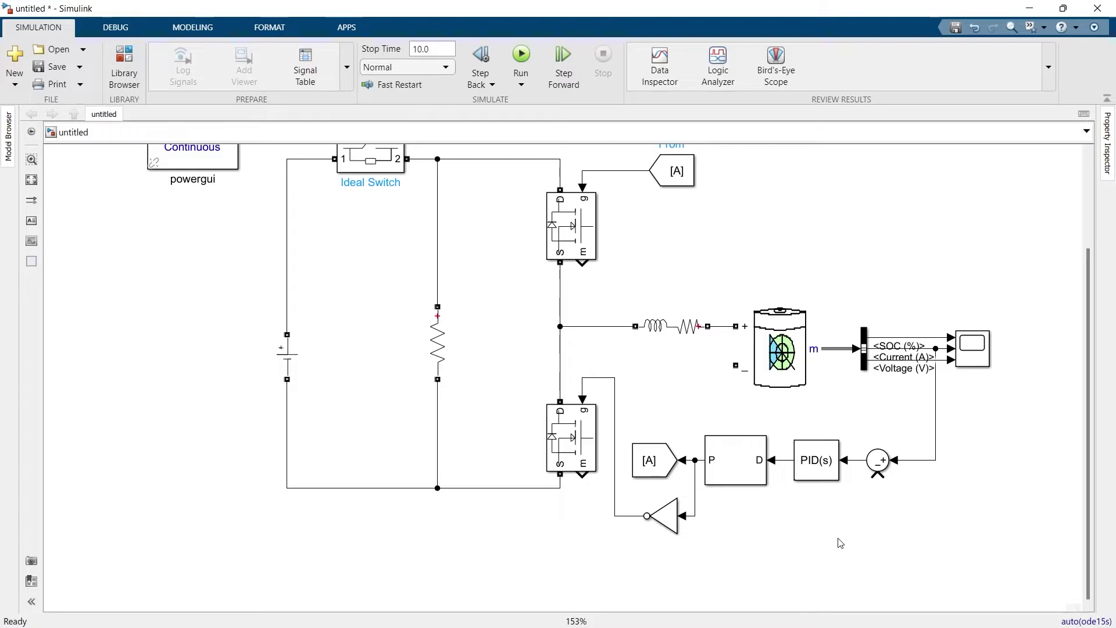
# Add a -10 Constant wired into the Sum's lower input.
pyautogui.doubleClick(848, 536)
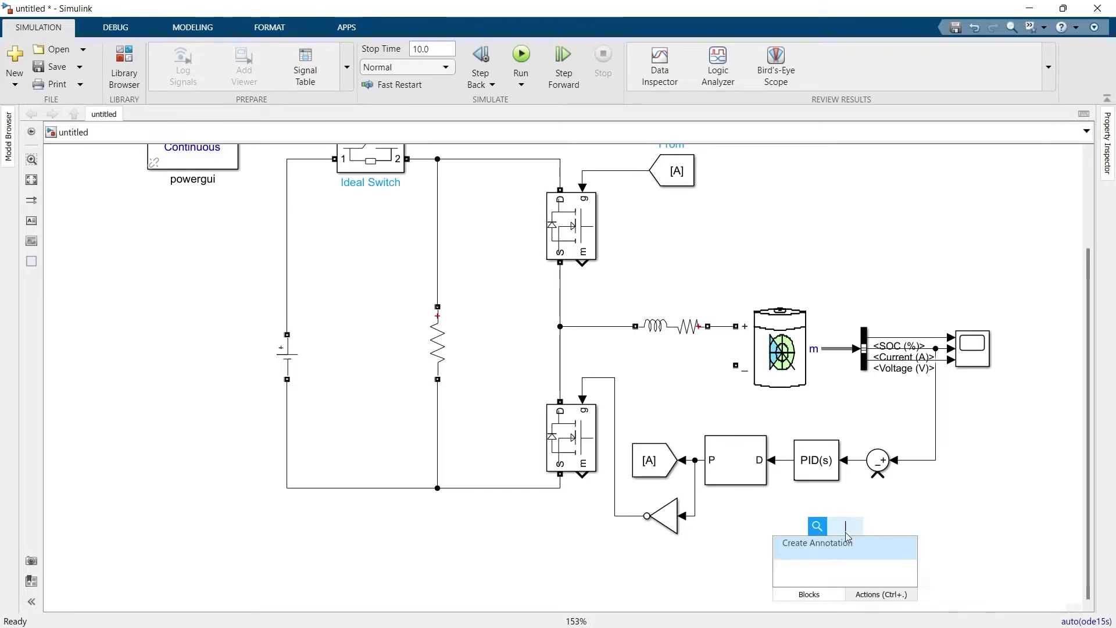
pyautogui.write('const')
pyautogui.press('Return')
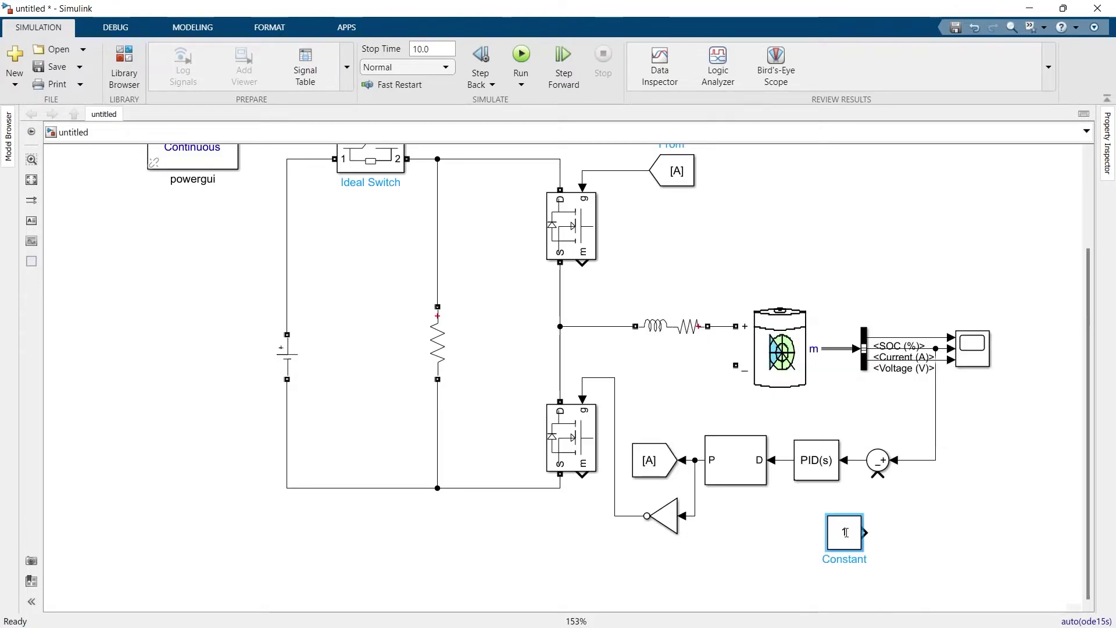
pyautogui.write('-10')
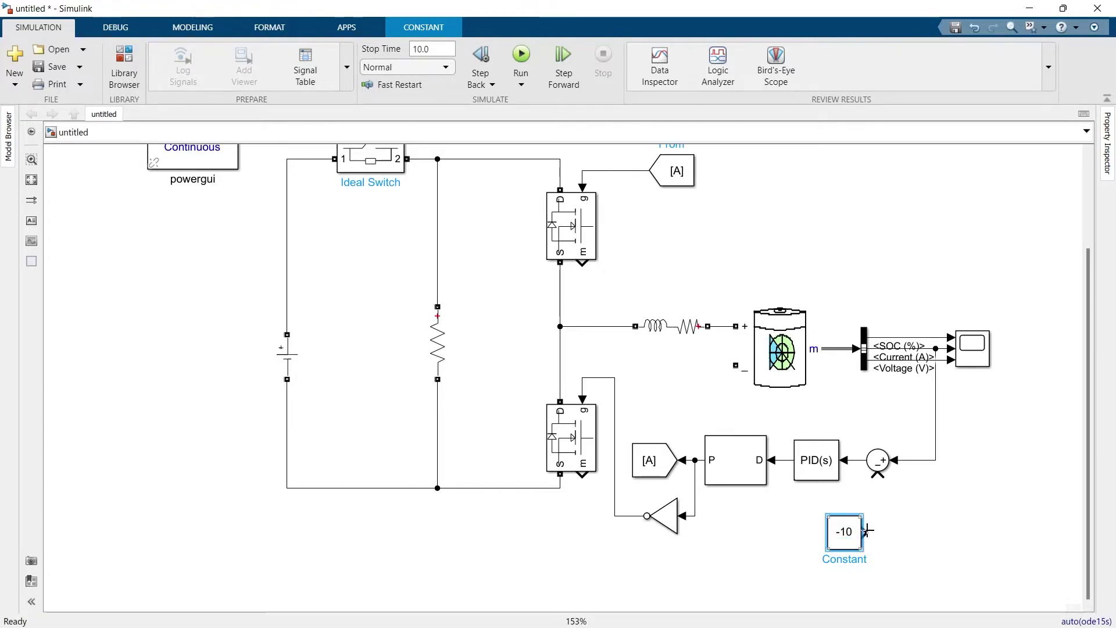
pyautogui.moveTo(864, 532); pyautogui.dragTo(879, 475)
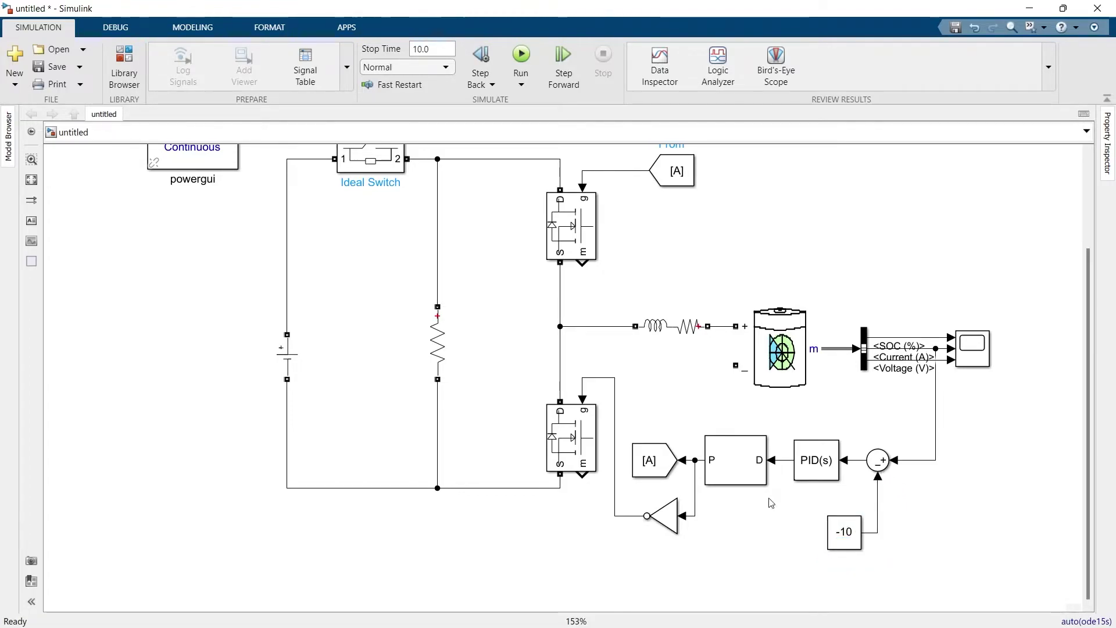
# Give the PWM Generator a 10e5 Hz switching frequency and 1e-5 sample time.
pyautogui.doubleClick(723, 477)
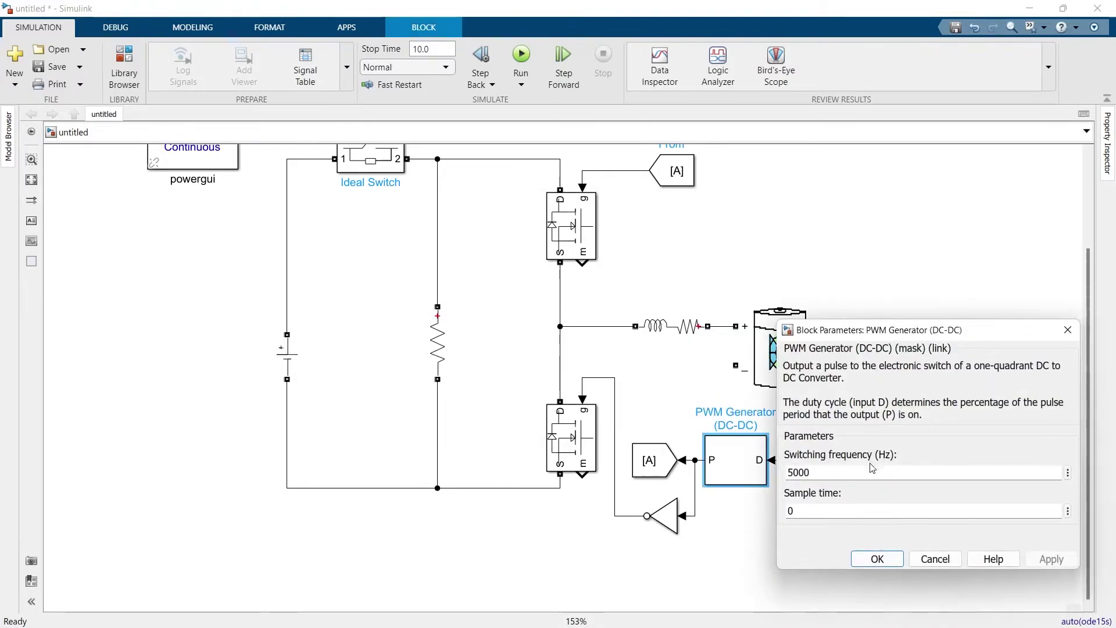
pyautogui.write('10')
pyautogui.write('e4')
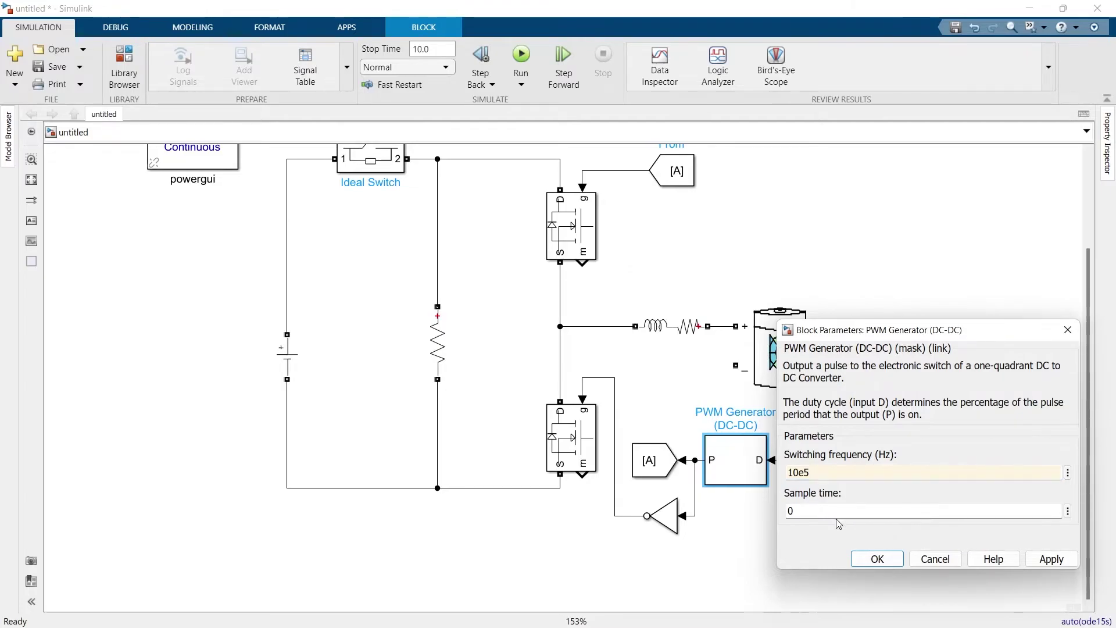
pyautogui.write('1e-4')
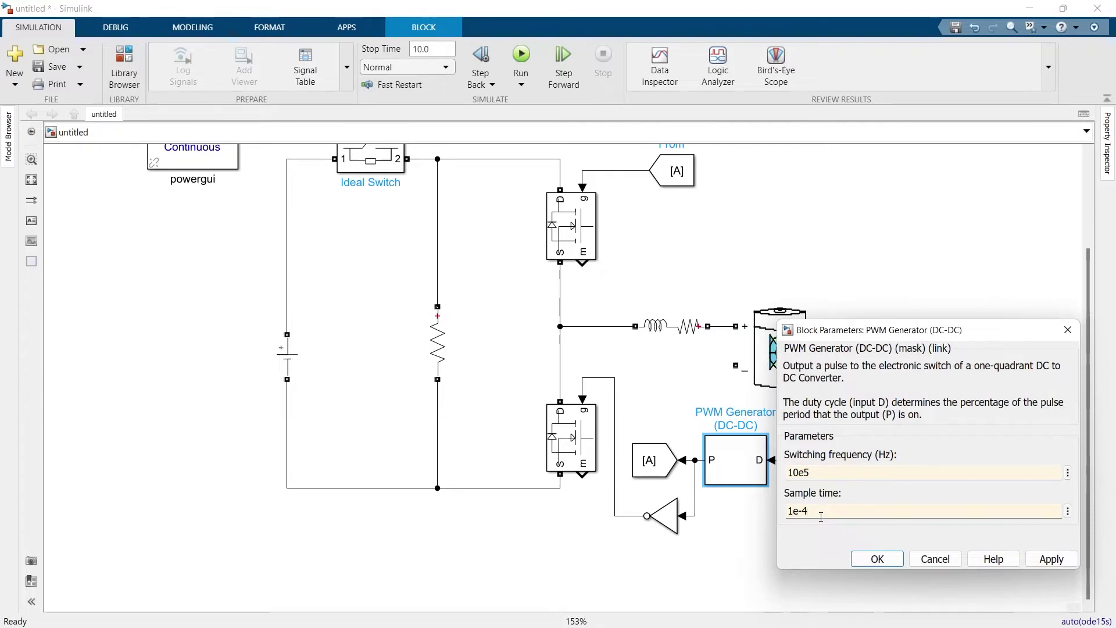
pyautogui.write('5')
pyautogui.press('Return')
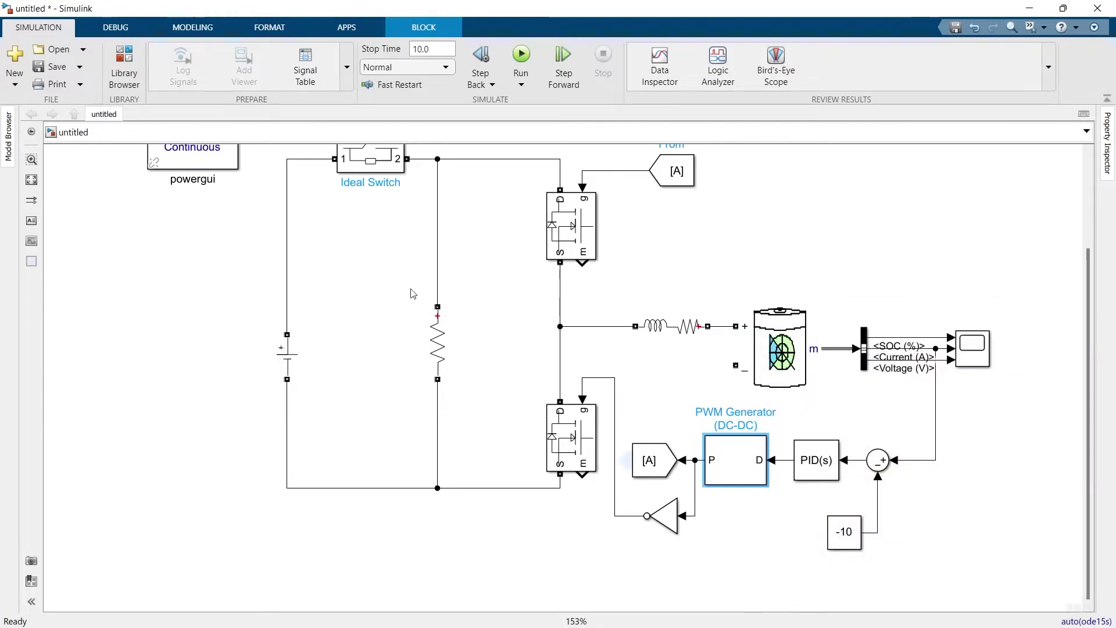
pyautogui.click(37, 181)
# Set powergui to Discrete simulation with a 5e-6 s sample time.
pyautogui.doubleClick(239, 255)
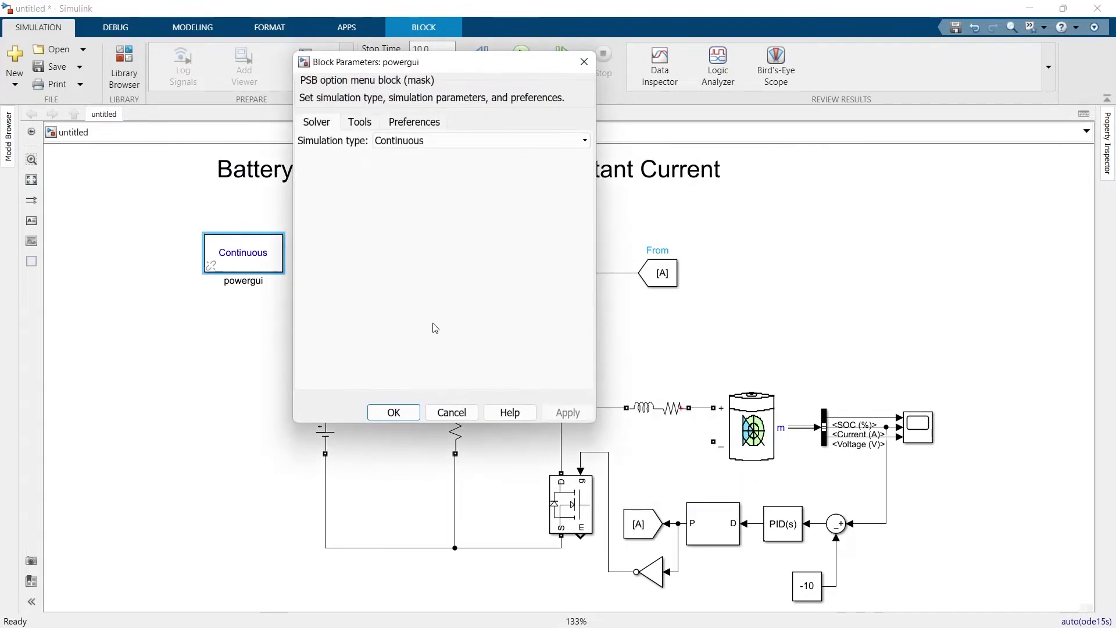
pyautogui.click(401, 141)
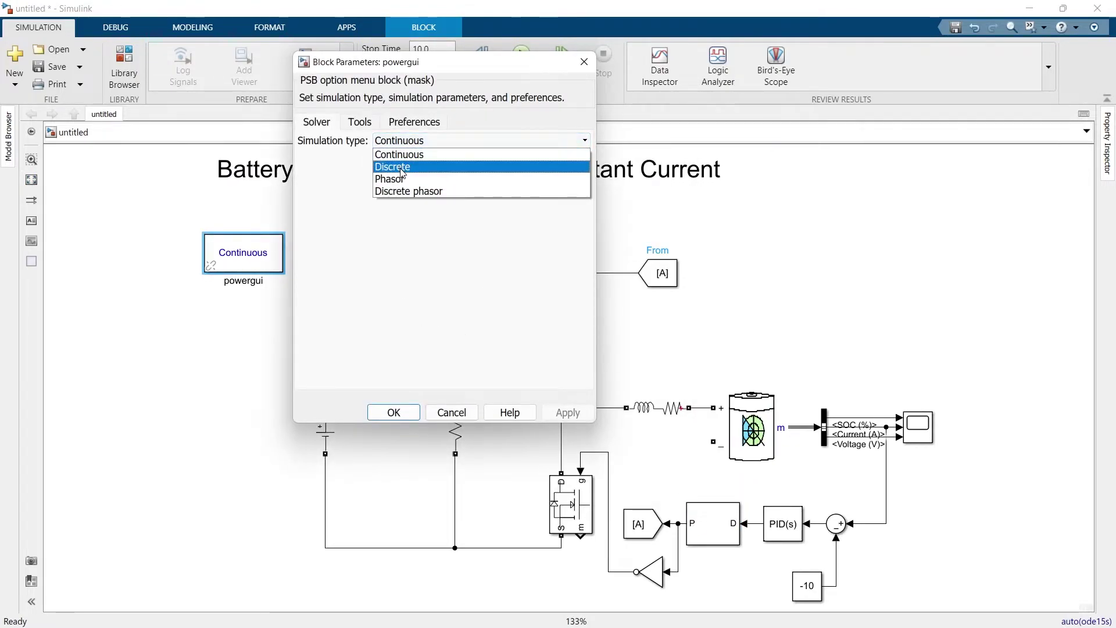
pyautogui.click(402, 167)
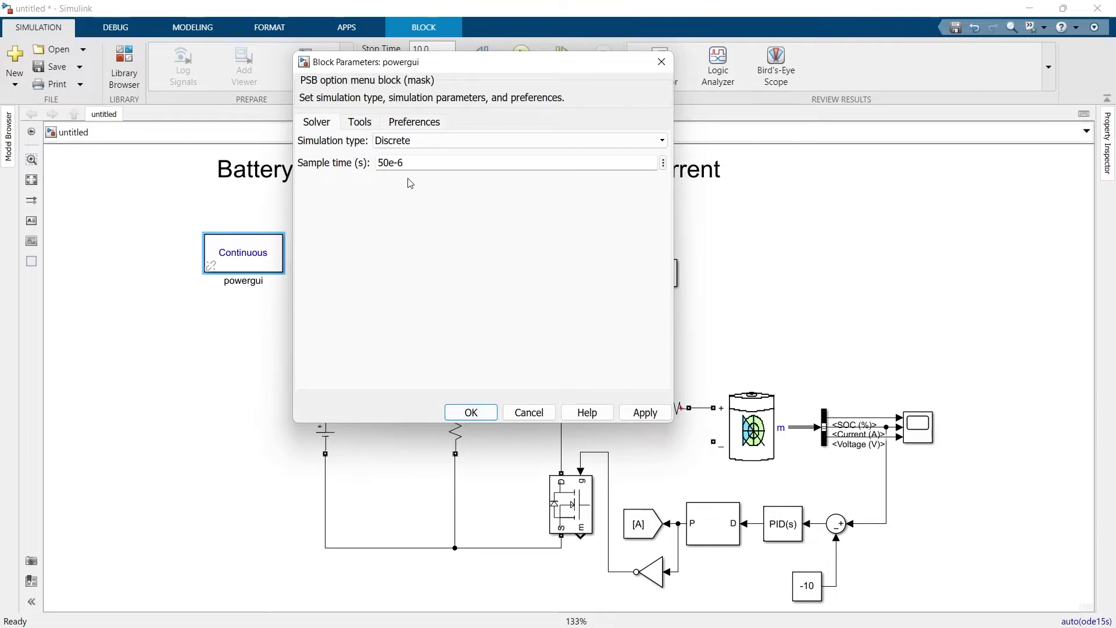
pyautogui.tripleClick(395, 163)
pyautogui.press('BackSpace')
pyautogui.press('Return')
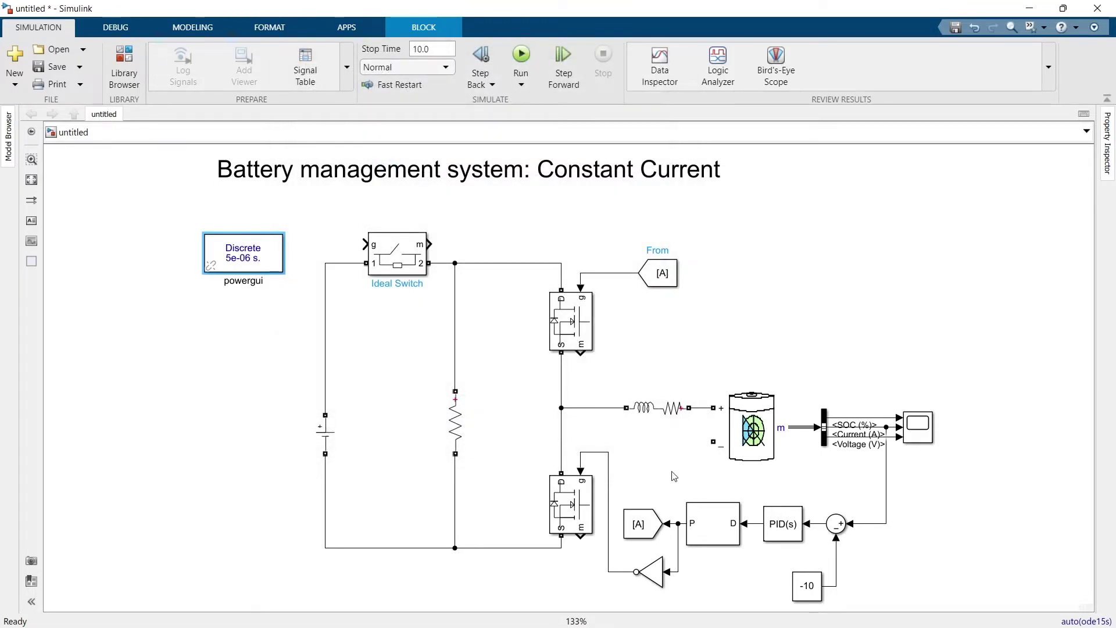
# Reopen the PWM Generator parameters to check the 1e-5 sample time.
pyautogui.doubleClick(723, 525)
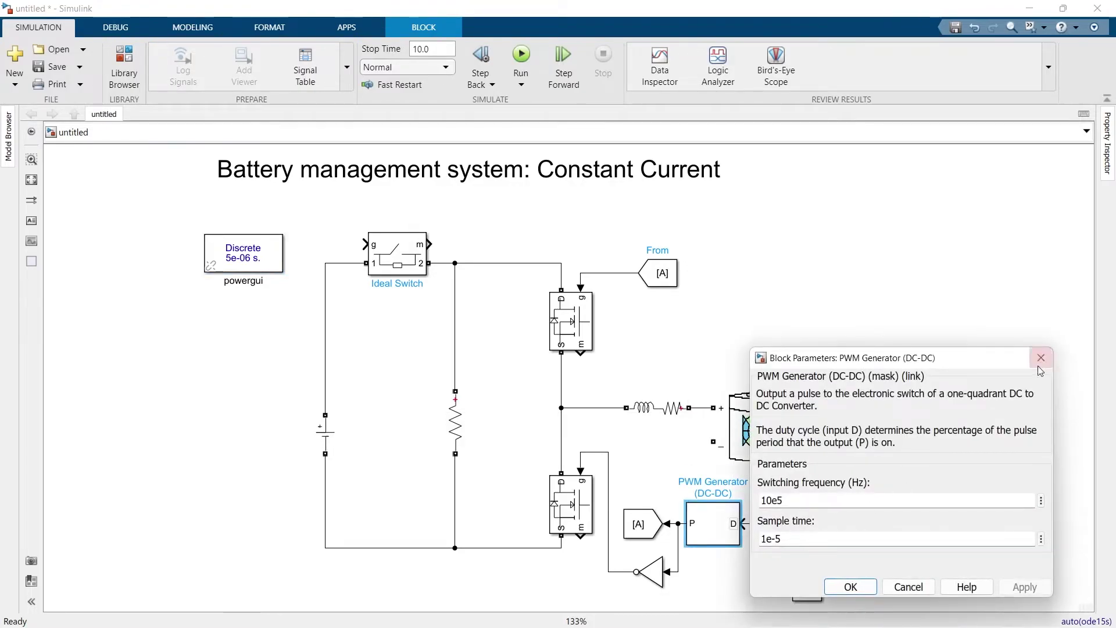
pyautogui.click(1041, 357)
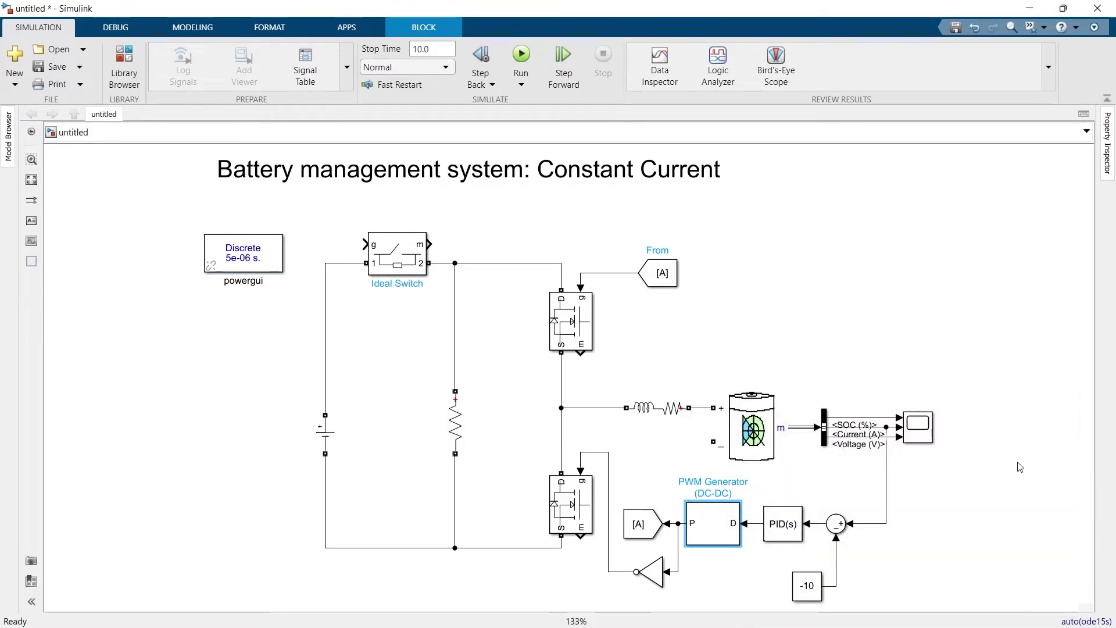
pyautogui.hscroll(3, 1020, 467)
# Insert a Display block and connect it to the measured feedback signal.
pyautogui.click(924, 413)
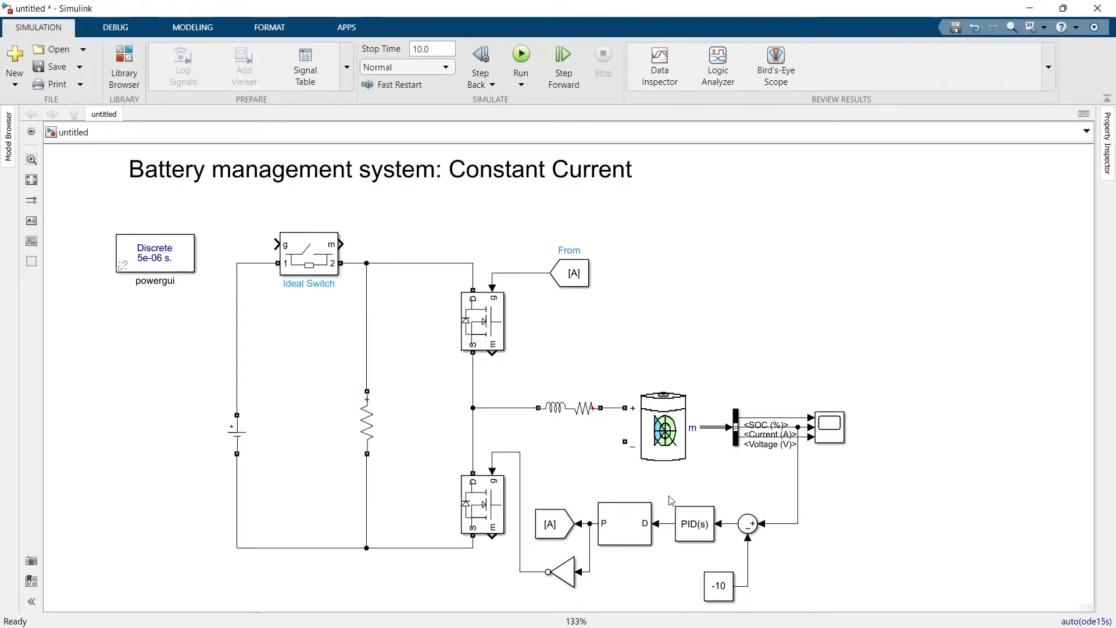
pyautogui.doubleClick(741, 308)
pyautogui.write('di')
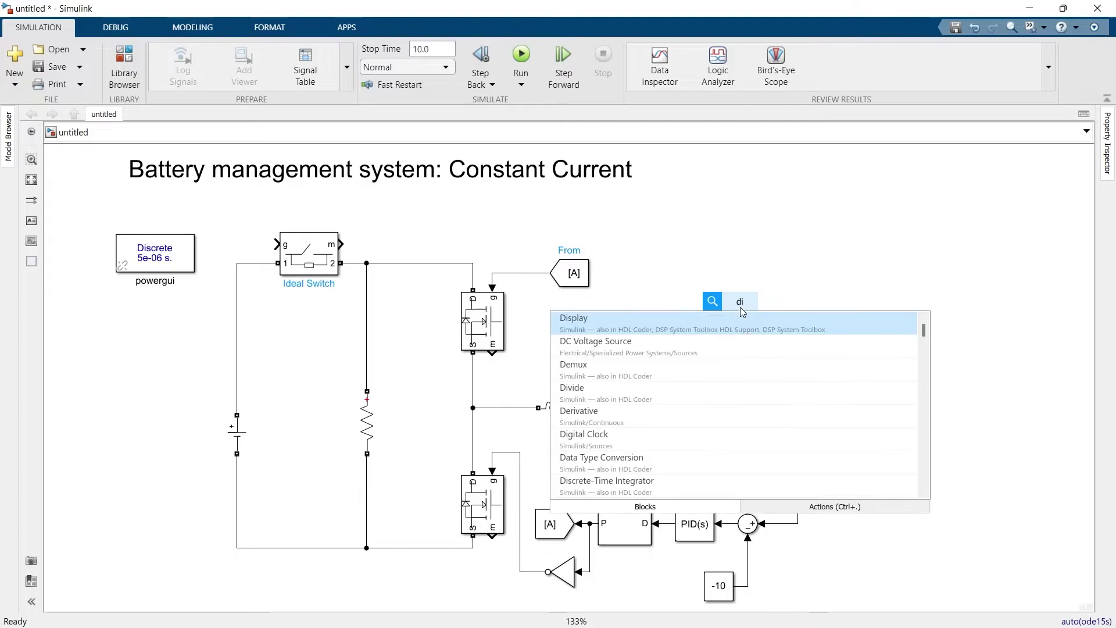
pyautogui.press('Return')
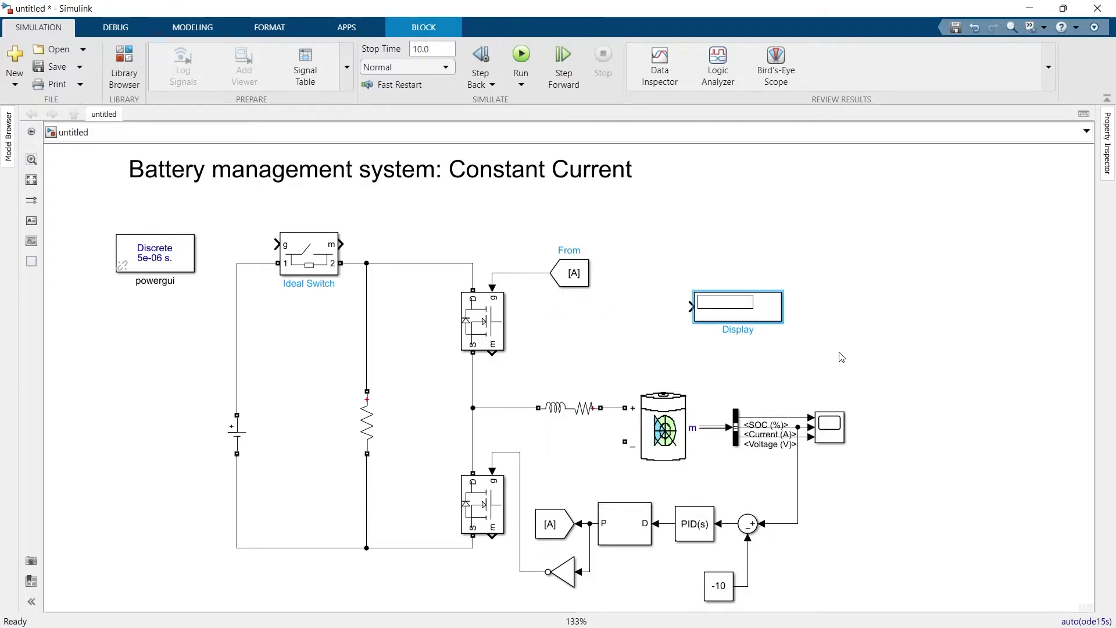
pyautogui.moveTo(769, 321)
pyautogui.mouseDown()
pyautogui.moveTo(793, 321)
pyautogui.moveTo(860, 373)
pyautogui.moveTo(858, 364)
pyautogui.moveTo(798, 413)
pyautogui.moveTo(798, 427)
pyautogui.mouseUp()
pyautogui.hotkey('ctrl', 'z')
pyautogui.moveTo(801, 349); pyautogui.dragTo(798, 412)
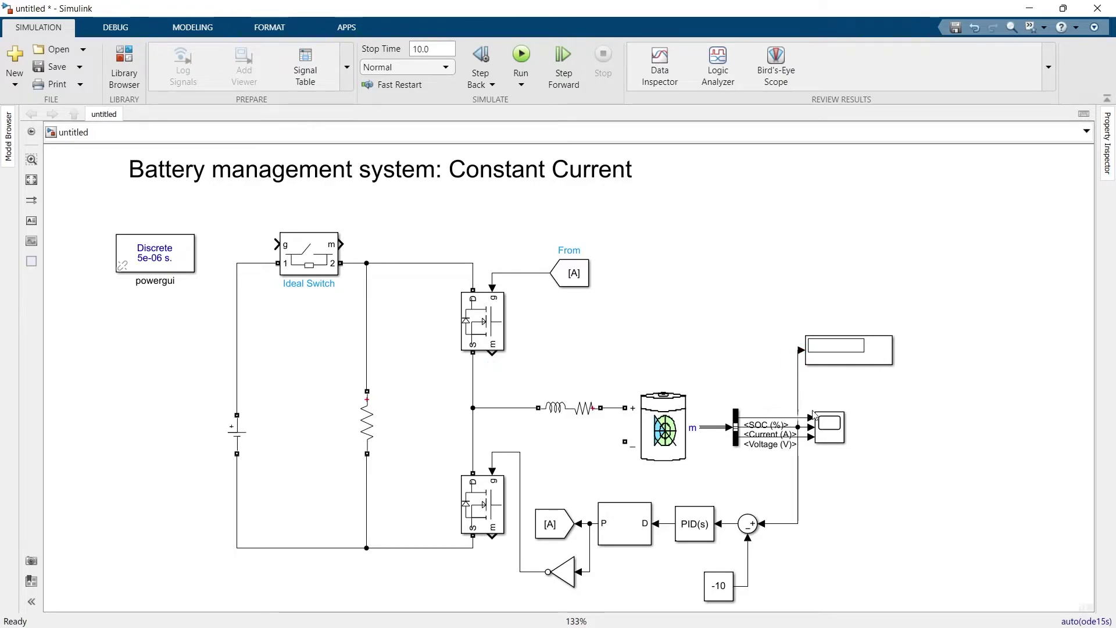
pyautogui.moveTo(831, 360); pyautogui.dragTo(869, 360)
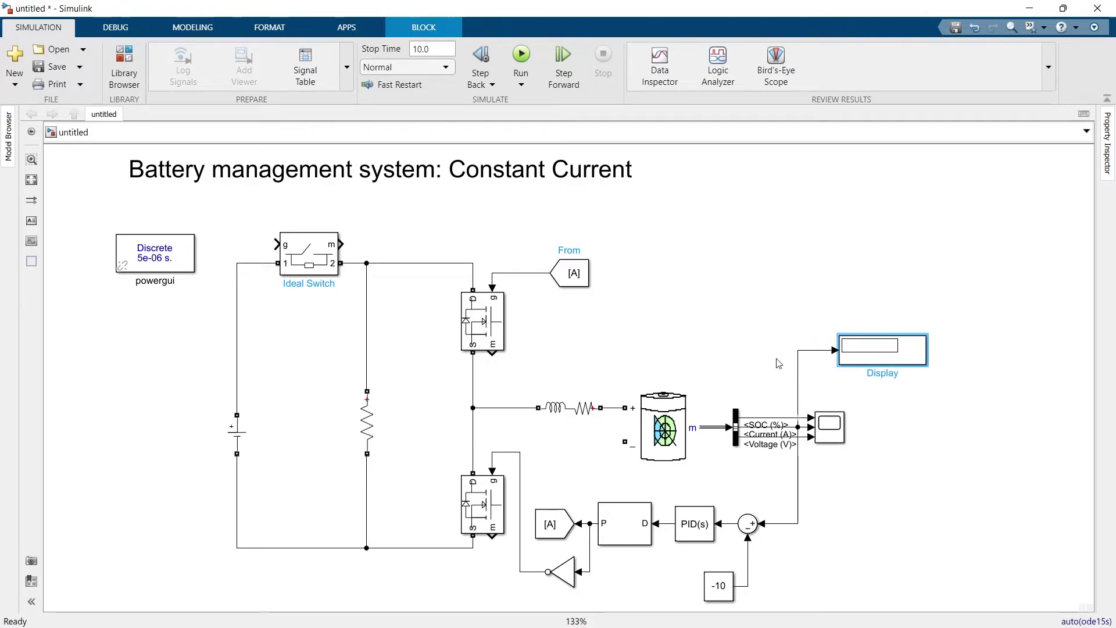
pyautogui.click(709, 324)
# Copy the Display twice, placing copies on the From [A] and inverted gate signals.
pyautogui.click(881, 349)
pyautogui.hotkey('ctrl', 'c')
pyautogui.hotkey('ctrl', 'v')
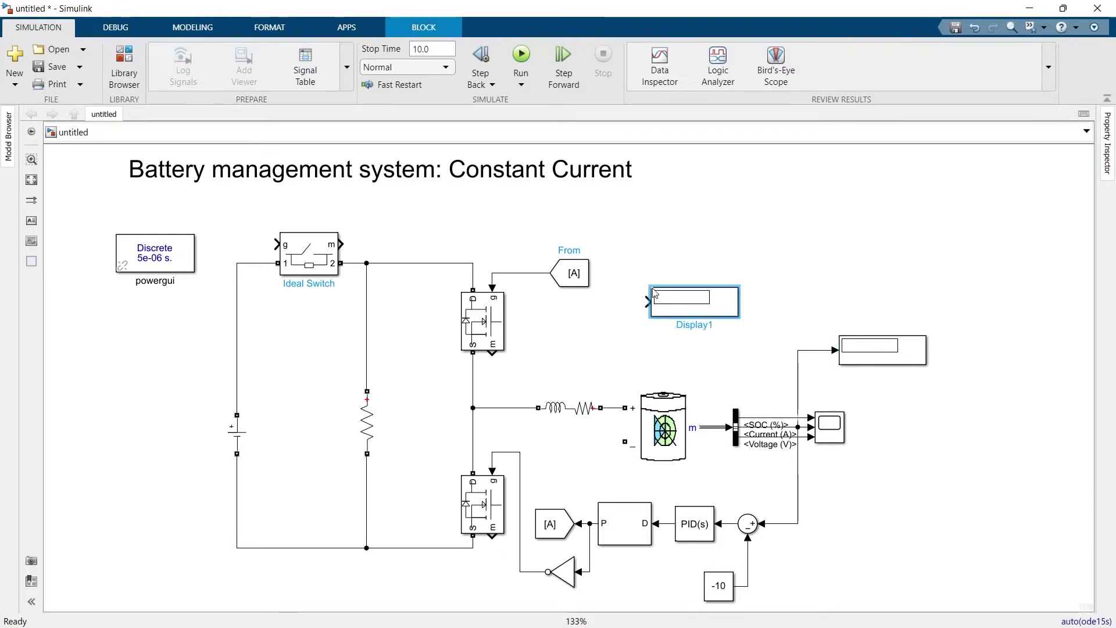
pyautogui.moveTo(679, 300); pyautogui.dragTo(531, 272)
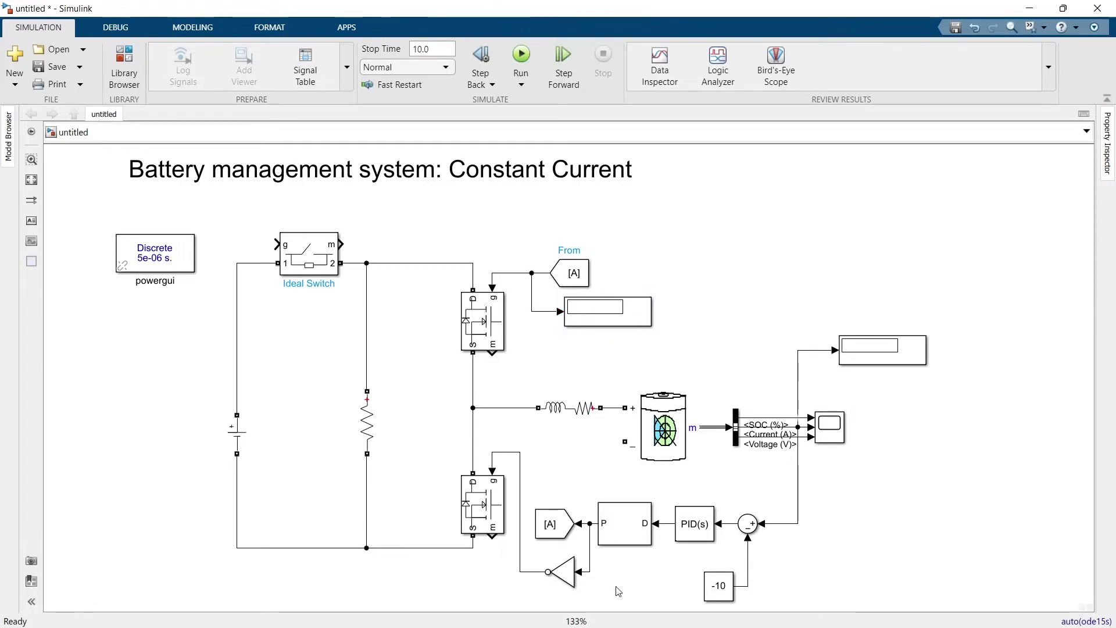
pyautogui.scroll(-3, 618, 581)
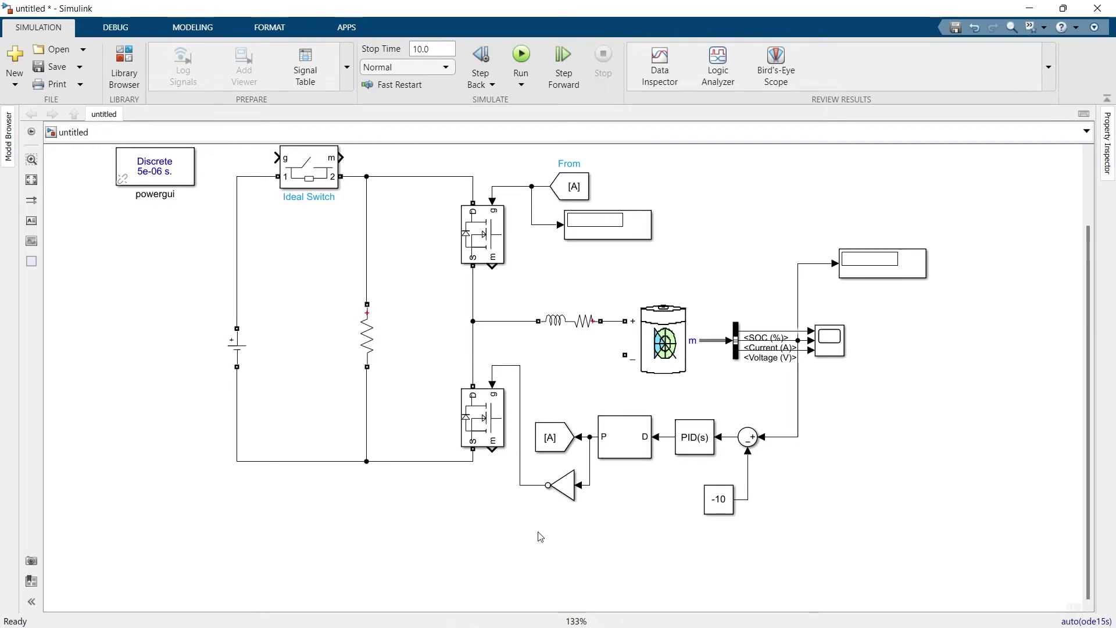
pyautogui.hotkey('ctrl', 'v')
pyautogui.moveTo(529, 542); pyautogui.dragTo(519, 485)
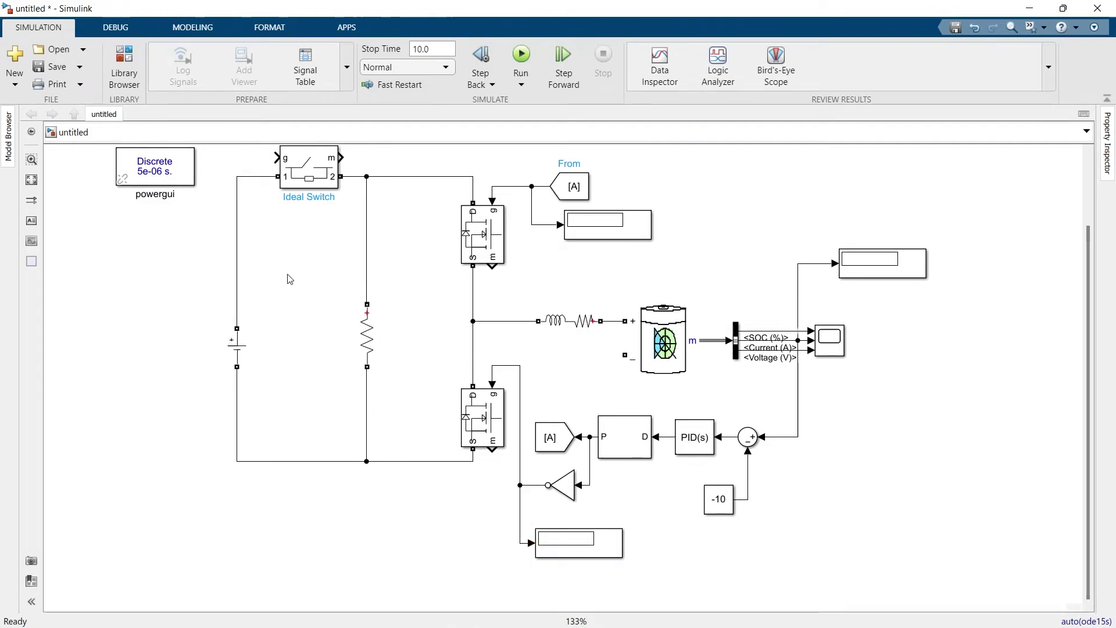
# Wire the battery's negative terminal to the lower MOSFET's return line.
pyautogui.press('space')
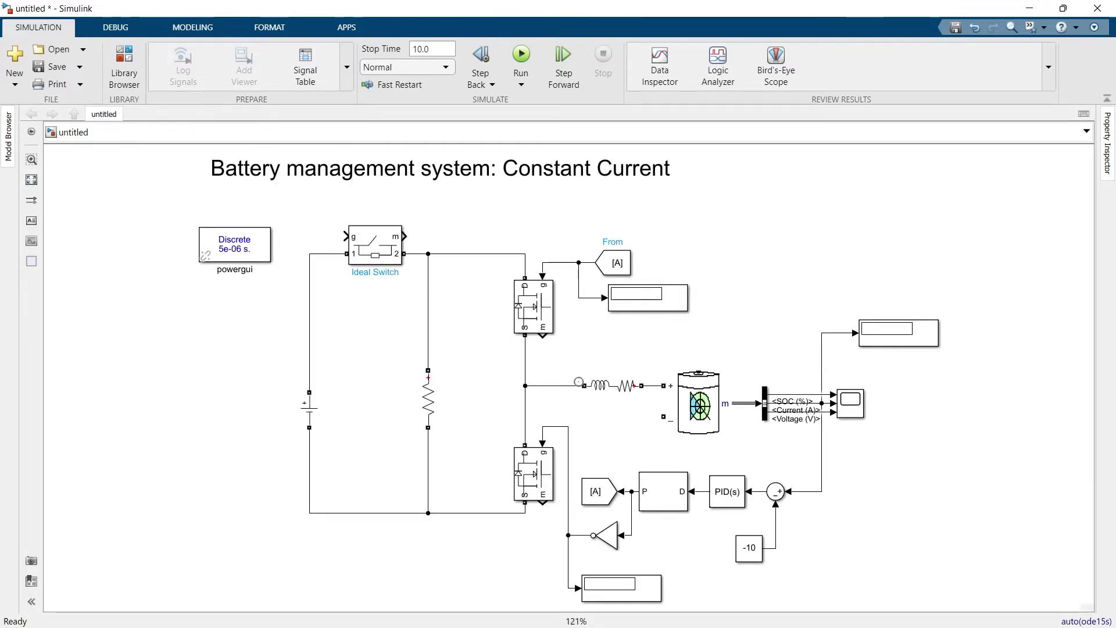
pyautogui.click(681, 417)
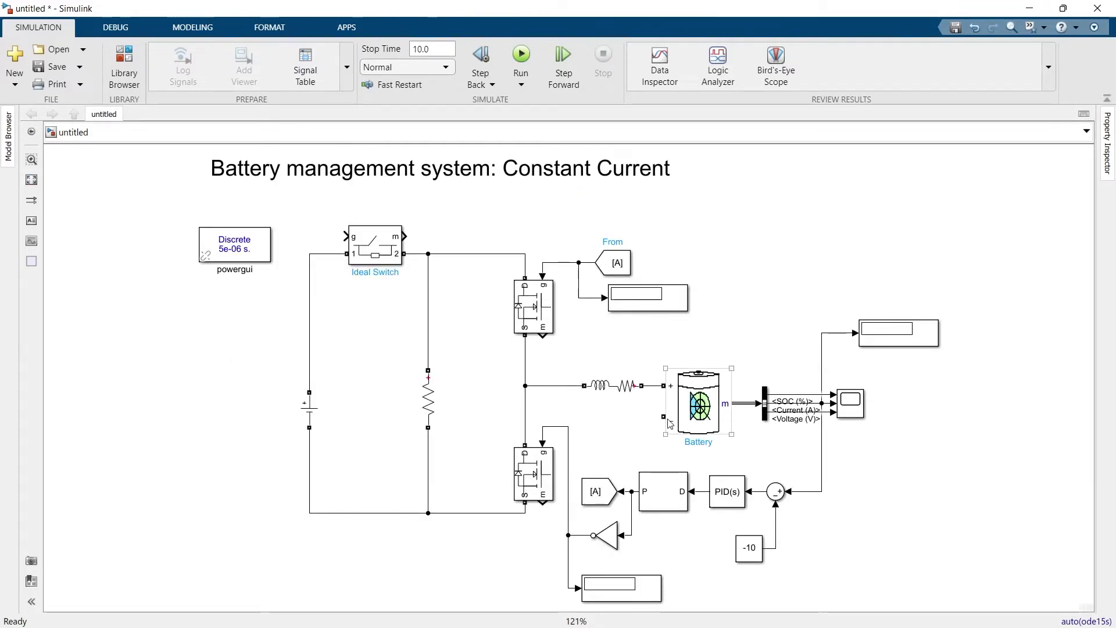
pyautogui.moveTo(669, 424); pyautogui.dragTo(526, 512)
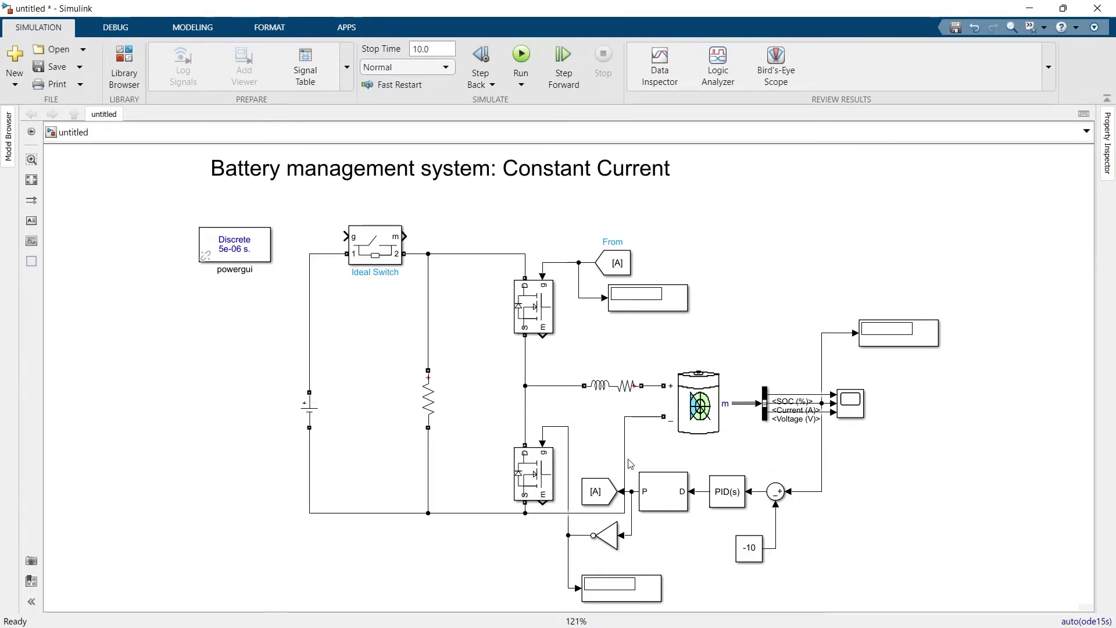
pyautogui.moveTo(627, 464); pyautogui.dragTo(663, 468)
# Move the control blocks and Display2 down, straighten the return wire, and lower powergui.
pyautogui.moveTo(588, 469); pyautogui.dragTo(797, 586)
pyautogui.moveTo(733, 428); pyautogui.dragTo(742, 490)
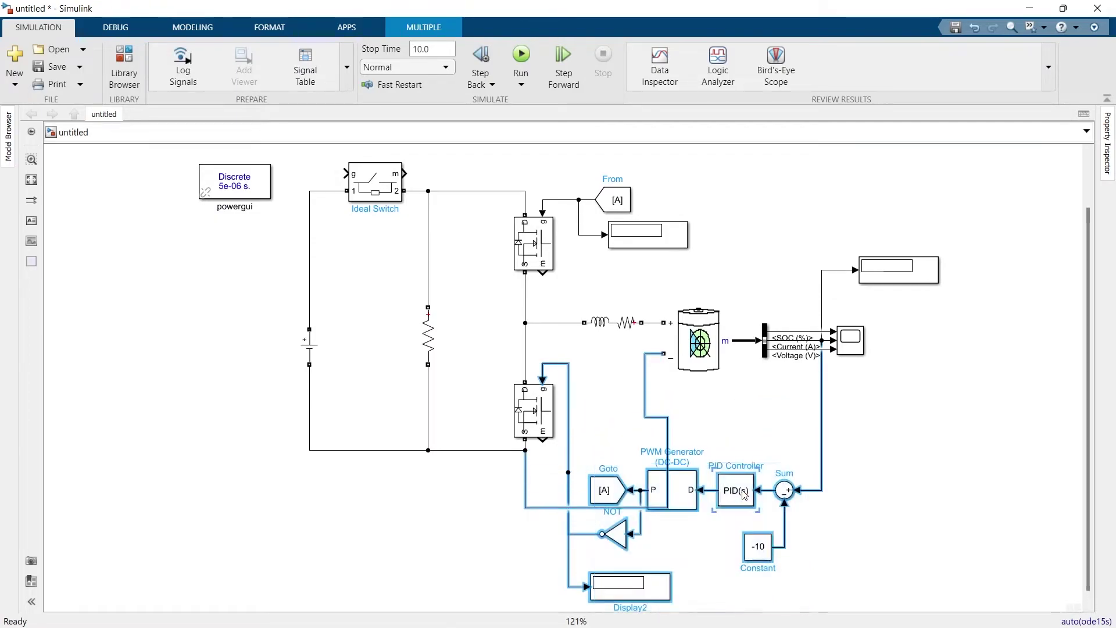
pyautogui.click(573, 520)
pyautogui.moveTo(568, 508); pyautogui.dragTo(557, 456)
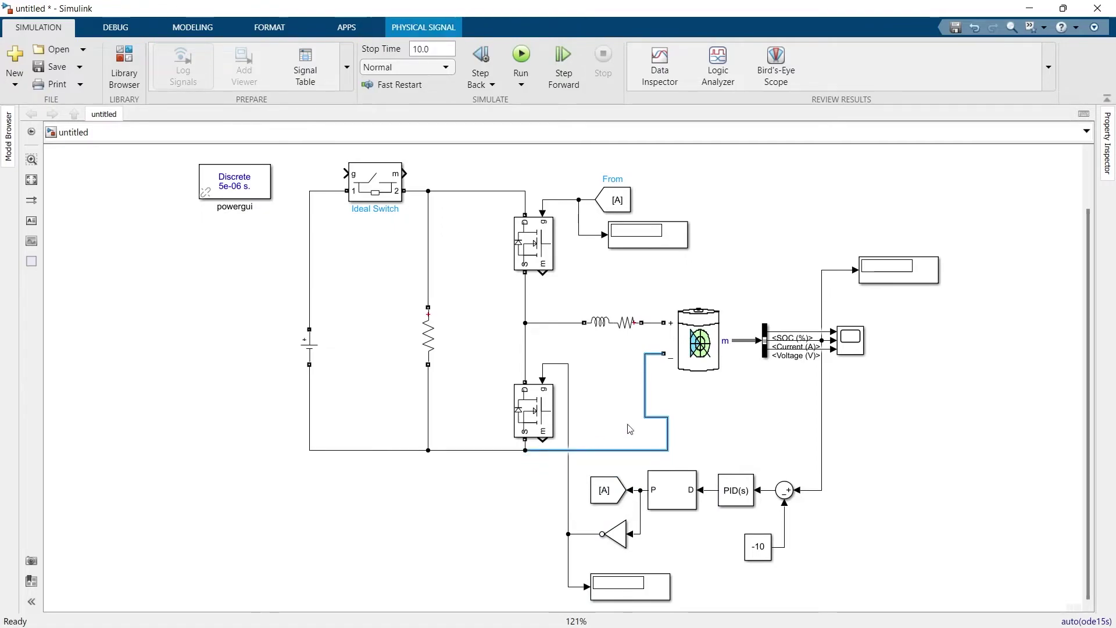
pyautogui.moveTo(668, 432); pyautogui.dragTo(647, 430)
pyautogui.click(701, 436)
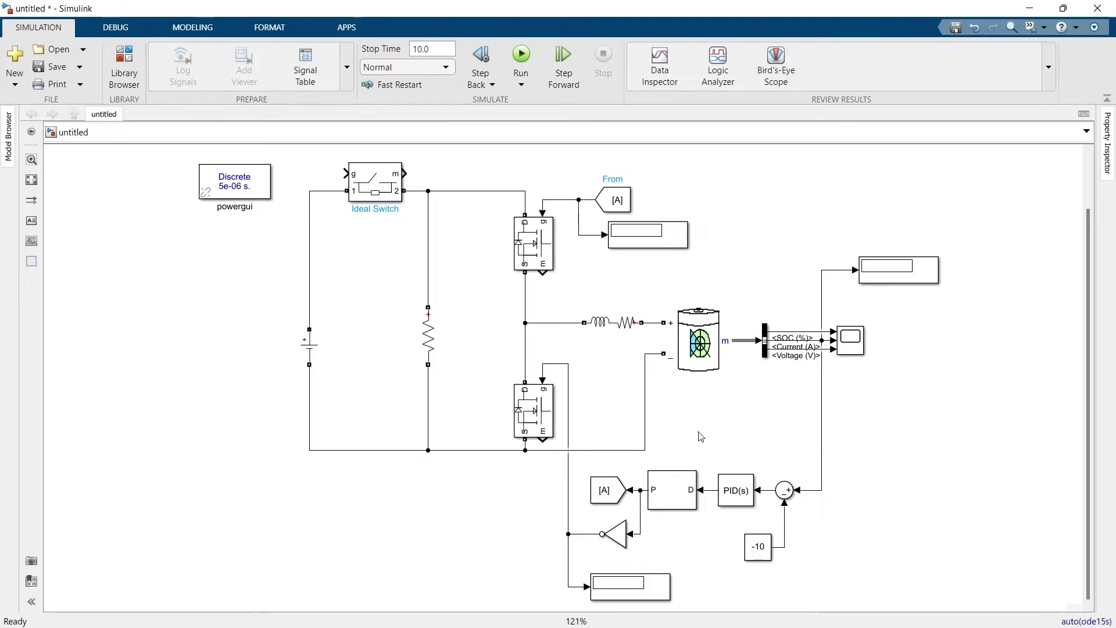
pyautogui.moveTo(255, 179); pyautogui.dragTo(265, 274)
# Insert a Constant1 block with value 1 and wire it into the Ideal Switch gate input.
pyautogui.doubleClick(263, 186)
pyautogui.write('1')
pyautogui.press('Return')
pyautogui.moveTo(260, 186); pyautogui.dragTo(286, 176)
# Add a Toggle Switch dashboard block and place it above the powergui block.
pyautogui.doubleClick(187, 170)
pyautogui.write('togg')
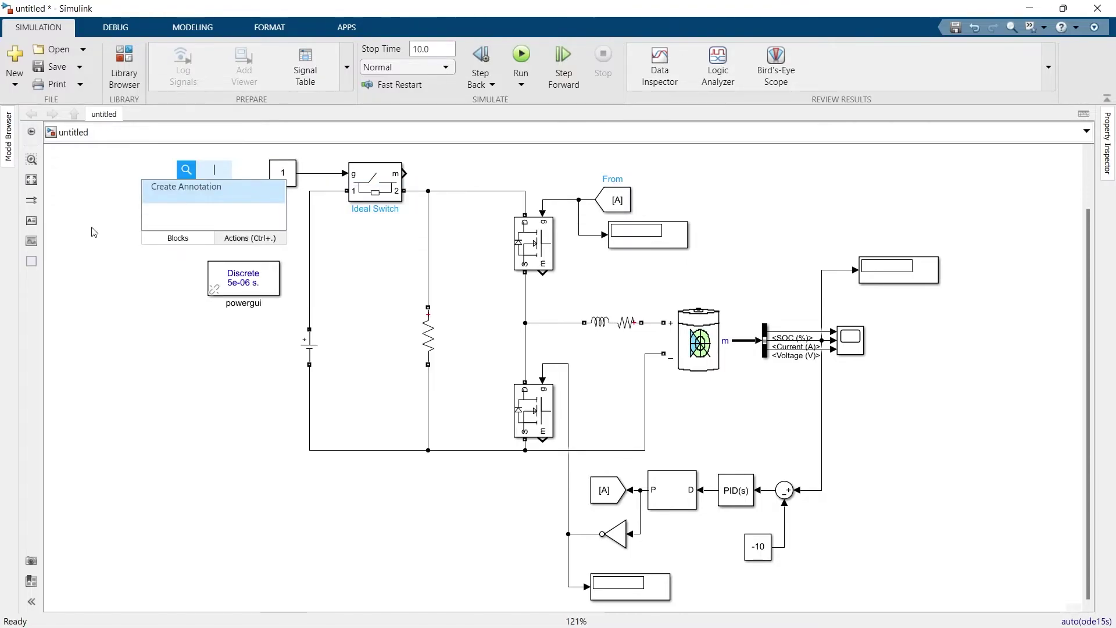
pyautogui.press('Return')
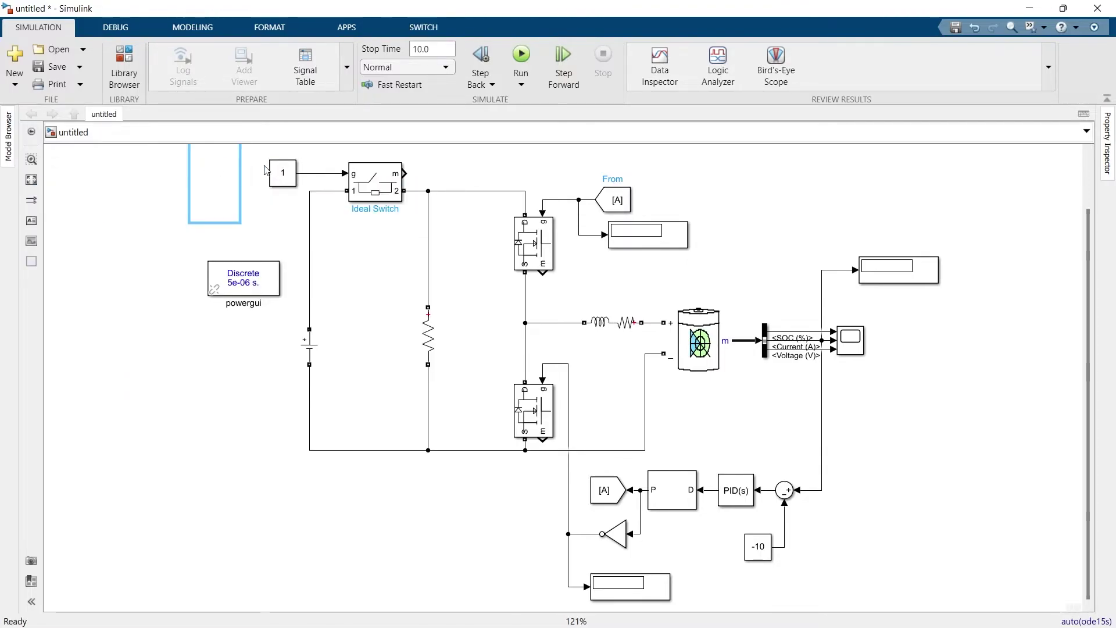
pyautogui.moveTo(178, 221); pyautogui.dragTo(174, 207)
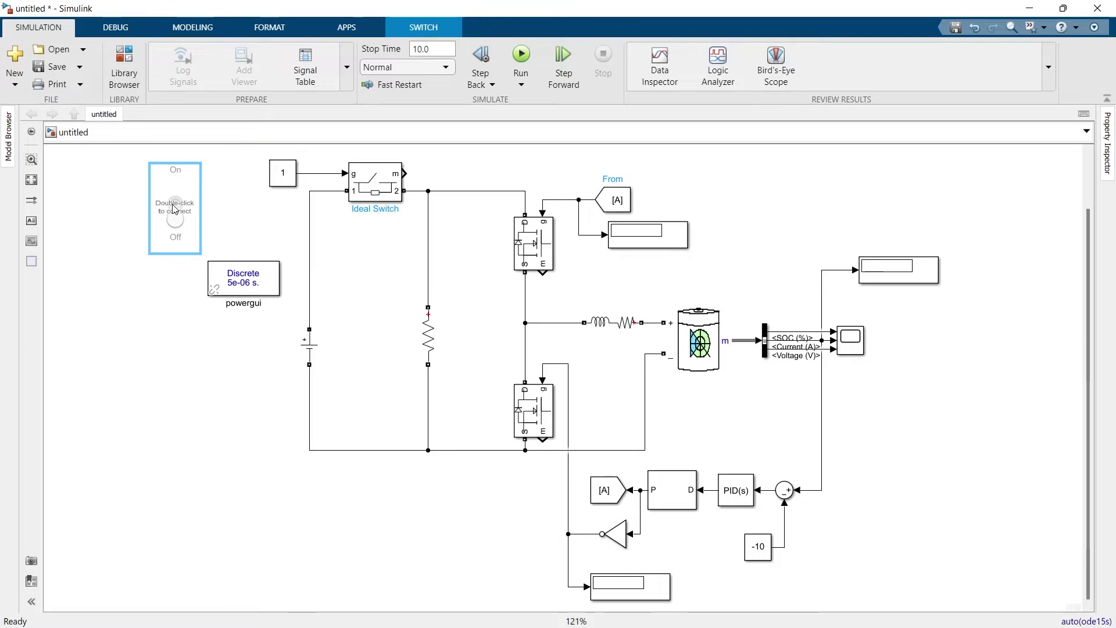
# Bind the toggle switch to Constant1:Value, then fit the whole diagram in view.
pyautogui.click(178, 155)
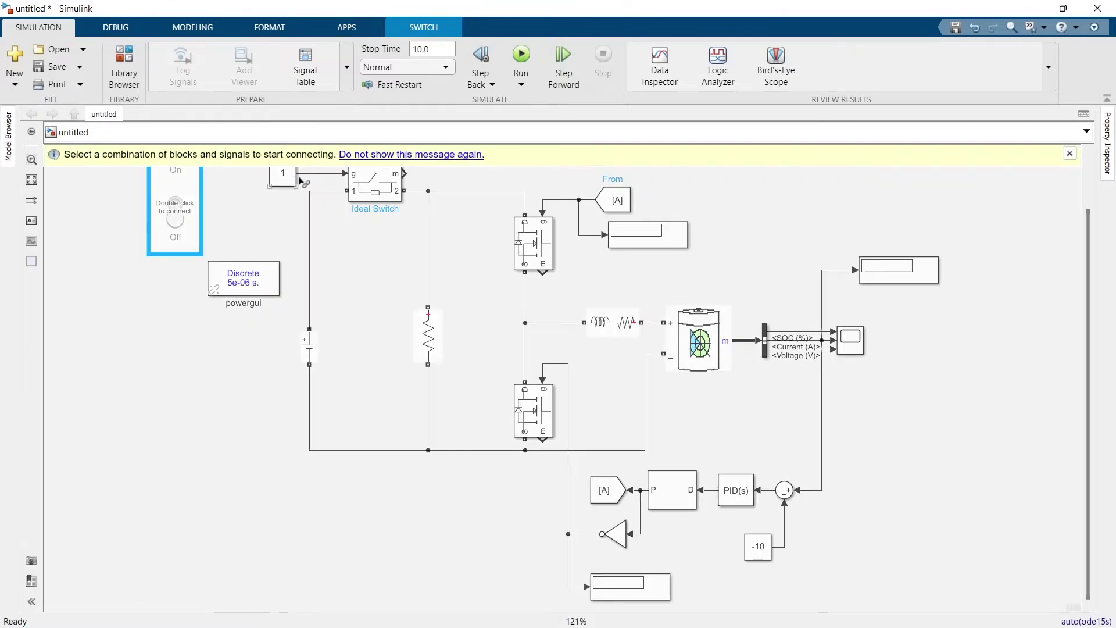
pyautogui.click(290, 179)
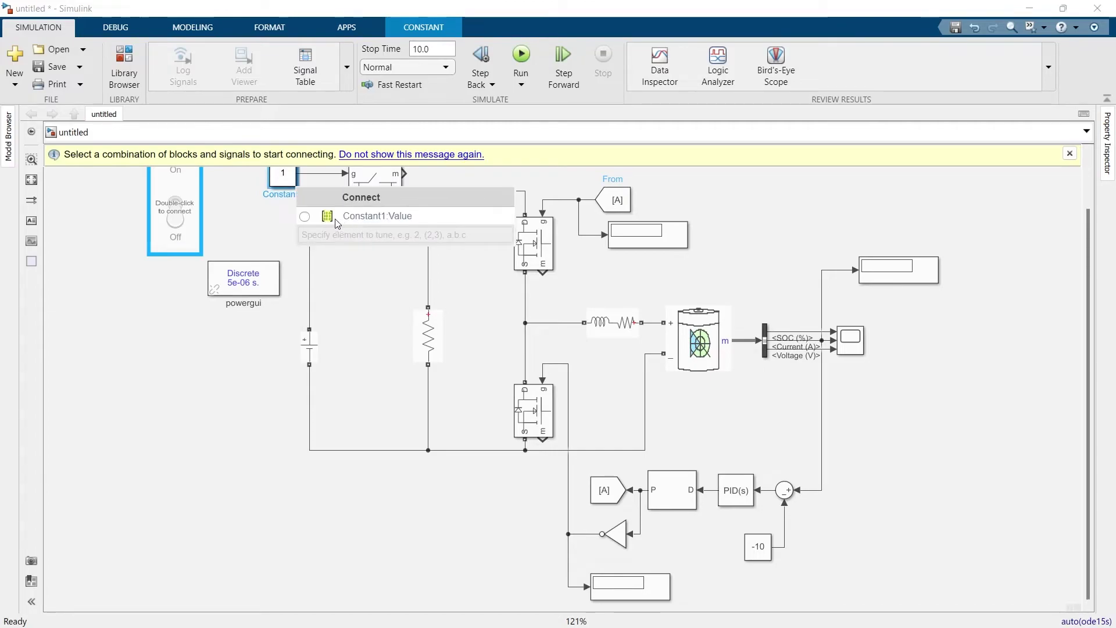
pyautogui.click(305, 216)
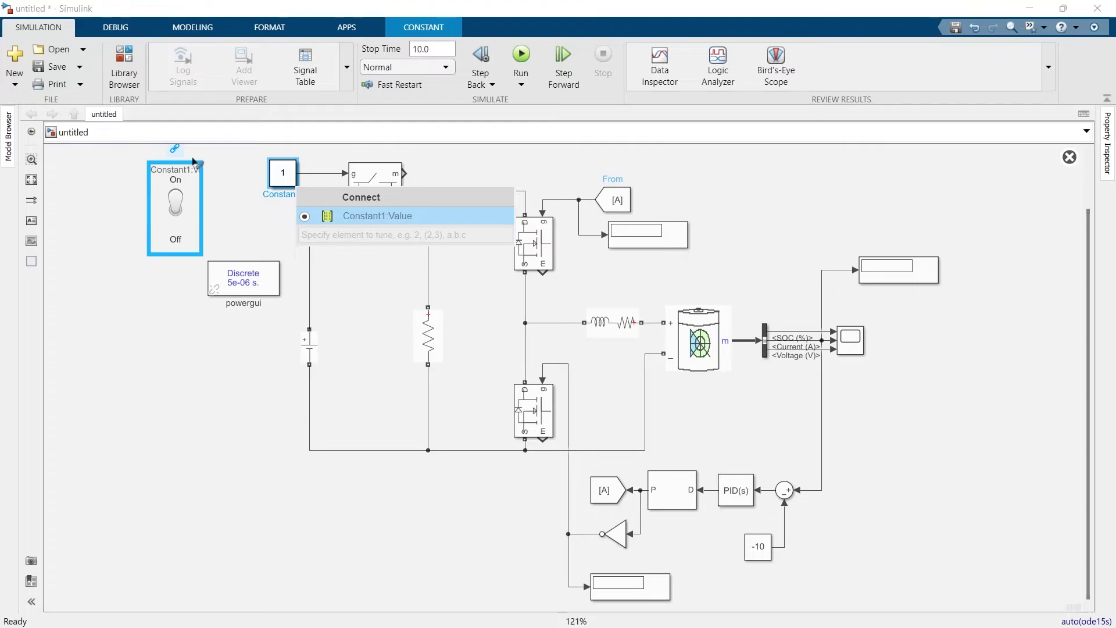
pyautogui.click(175, 149)
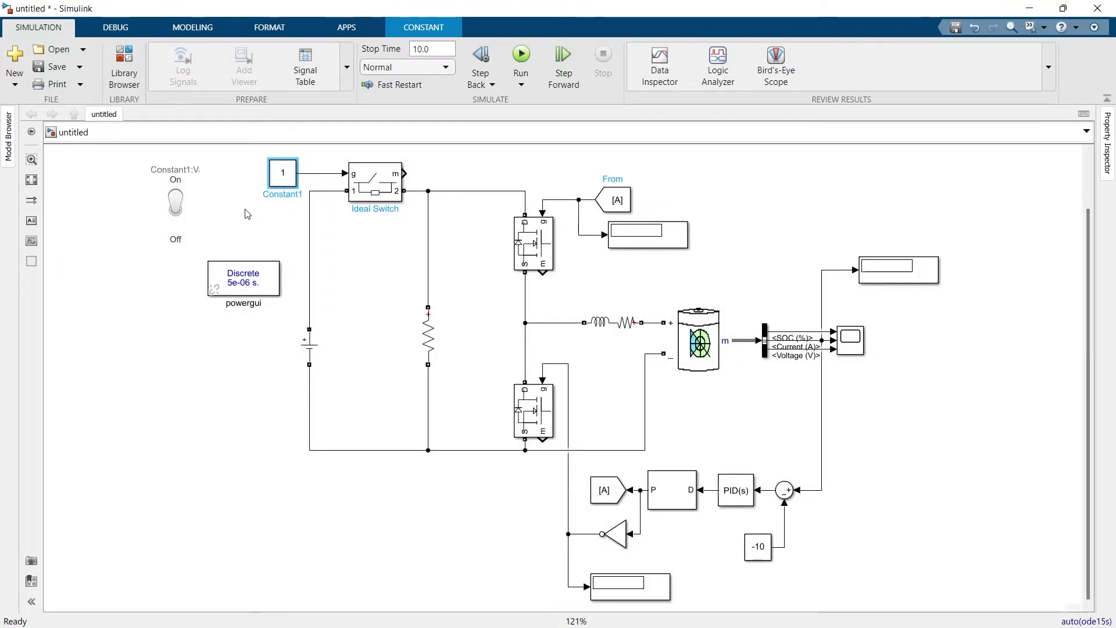
pyautogui.click(247, 214)
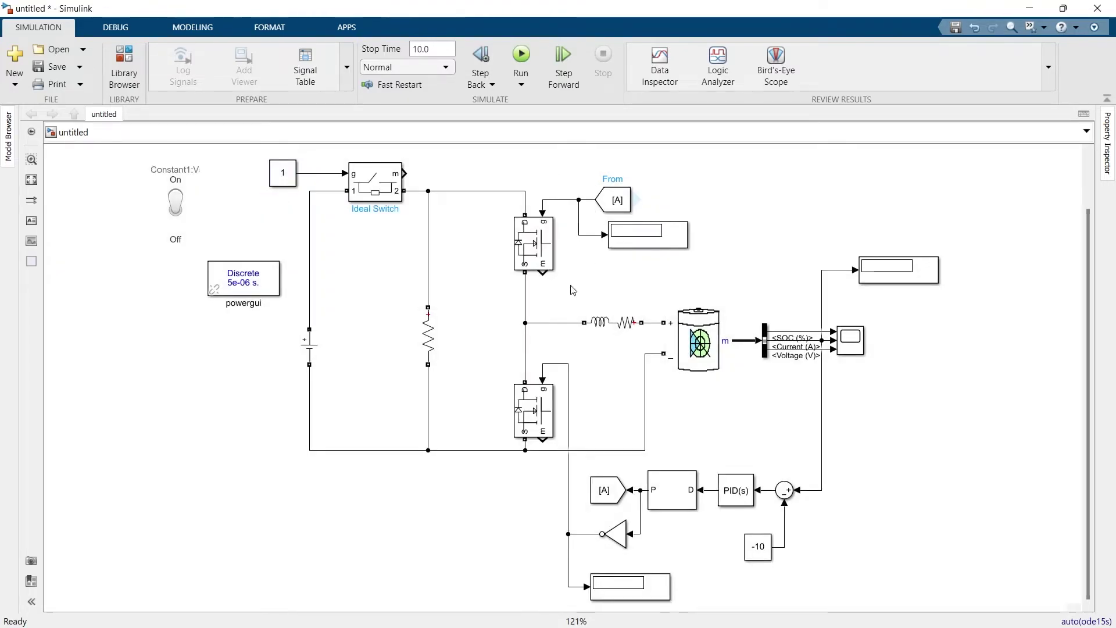
pyautogui.click(32, 185)
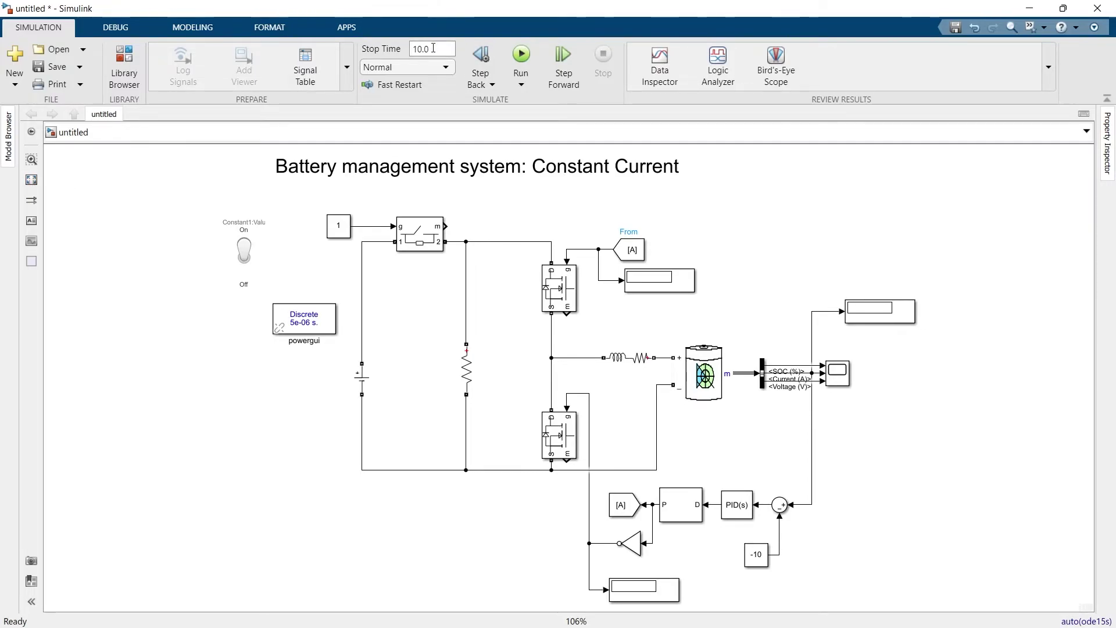
# Set the simulation stop time to inf and run the model.
pyautogui.write('inf')
pyautogui.click(523, 58)
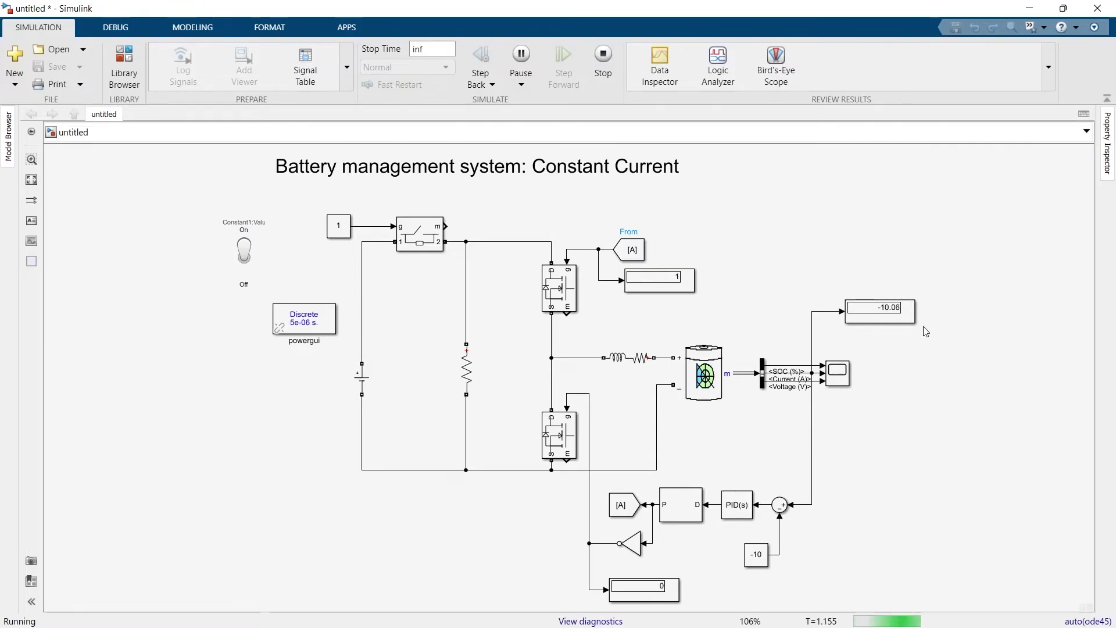
# Refit the diagram and select the Battery and Series RLC Branch blocks.
pyautogui.scroll(3, 919, 323)
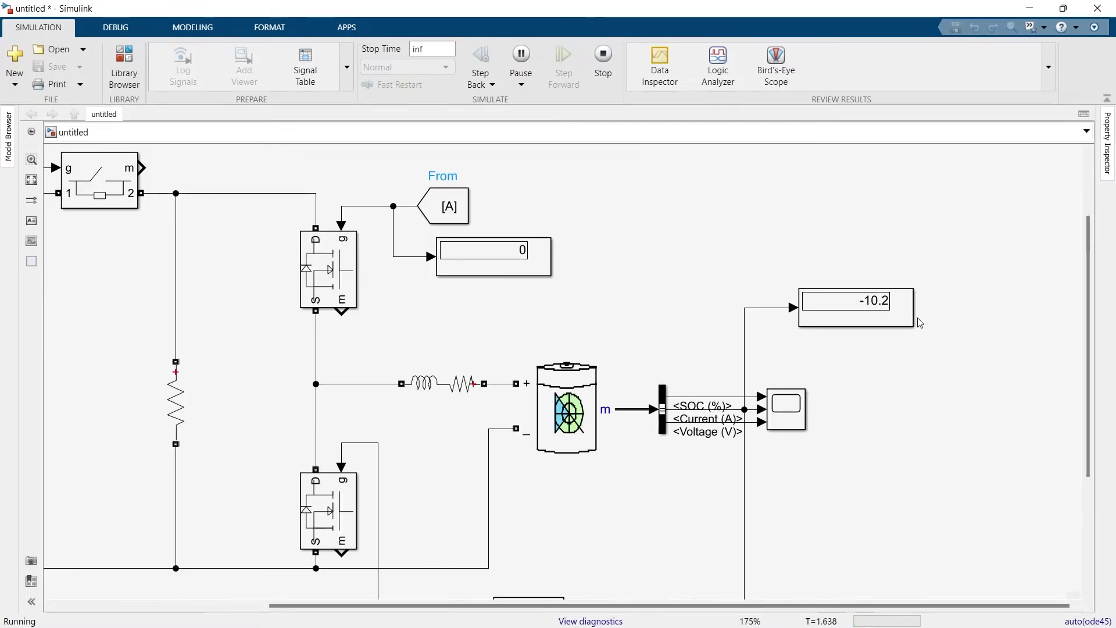
pyautogui.scroll(-1, 919, 320)
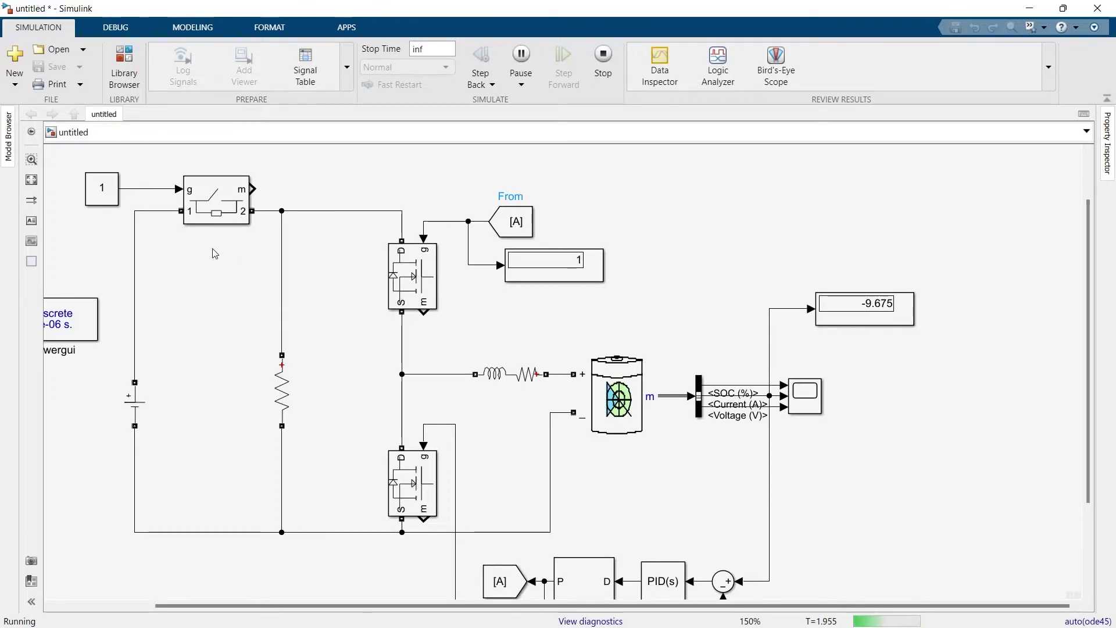
pyautogui.click(31, 179)
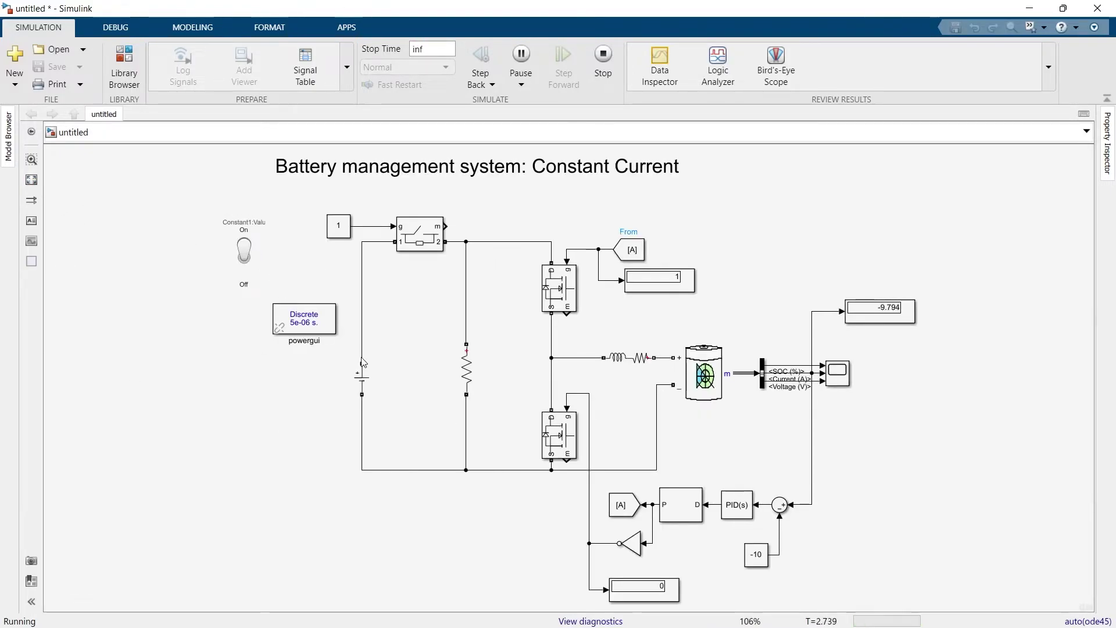
pyautogui.click(705, 379)
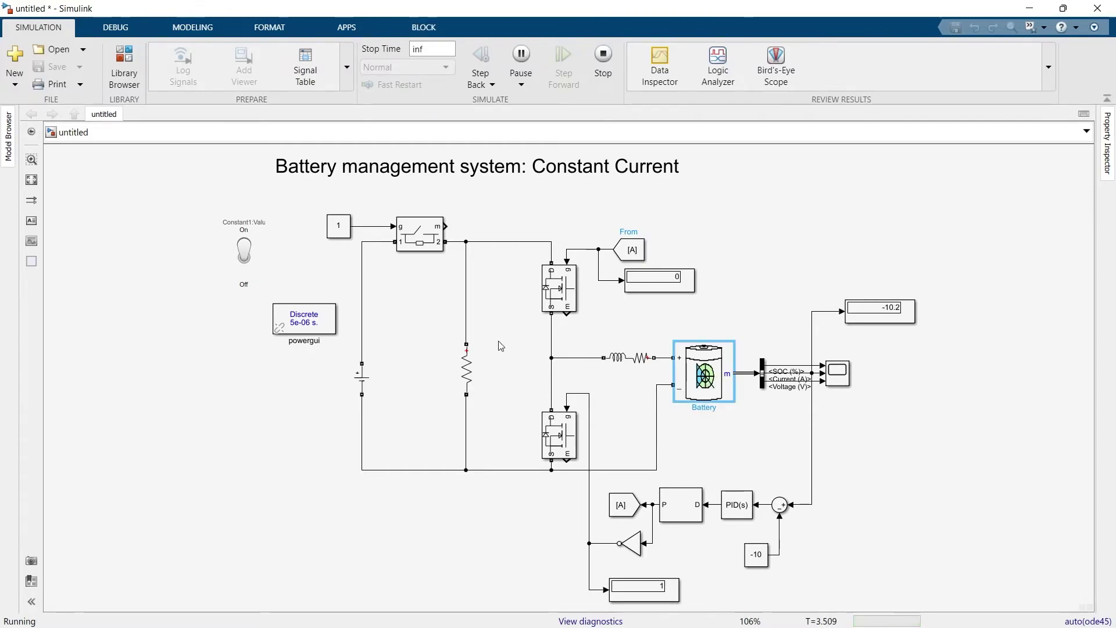
pyautogui.click(468, 365)
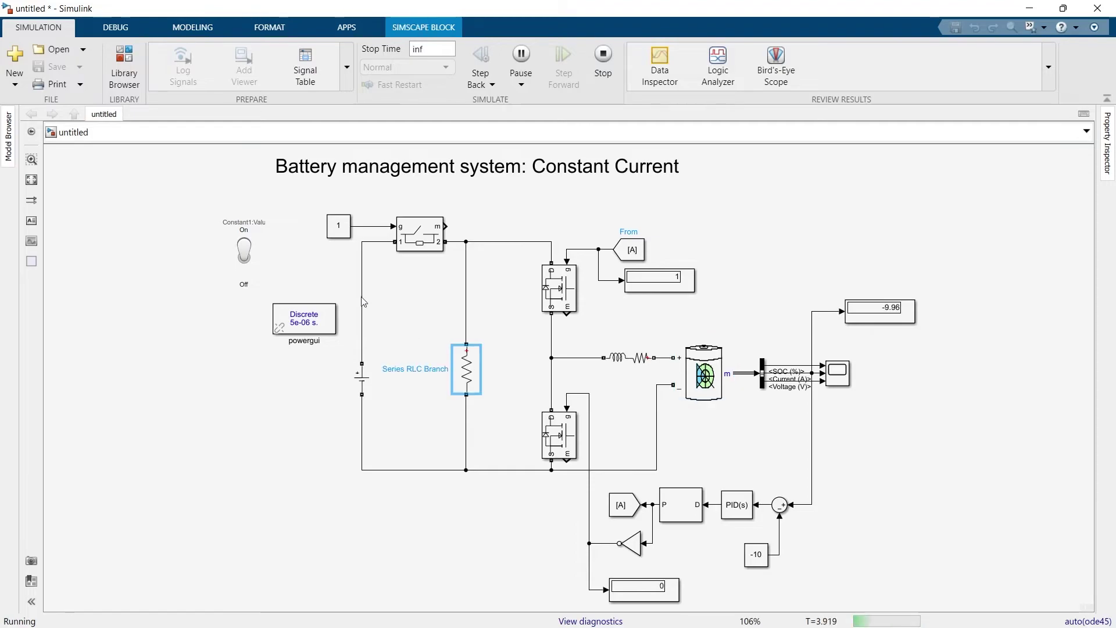
# Flip the toggle switch Off, so current jumps to 26.48, then back On, returning near -10.
pyautogui.click(247, 259)
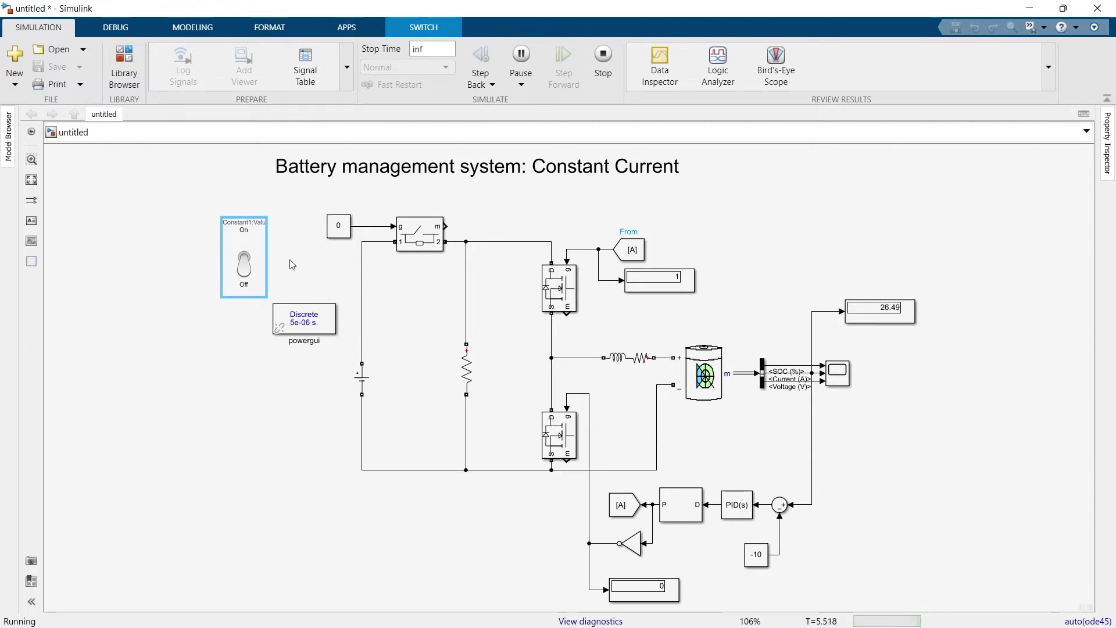
pyautogui.click(244, 259)
pyautogui.scroll(2, 902, 400)
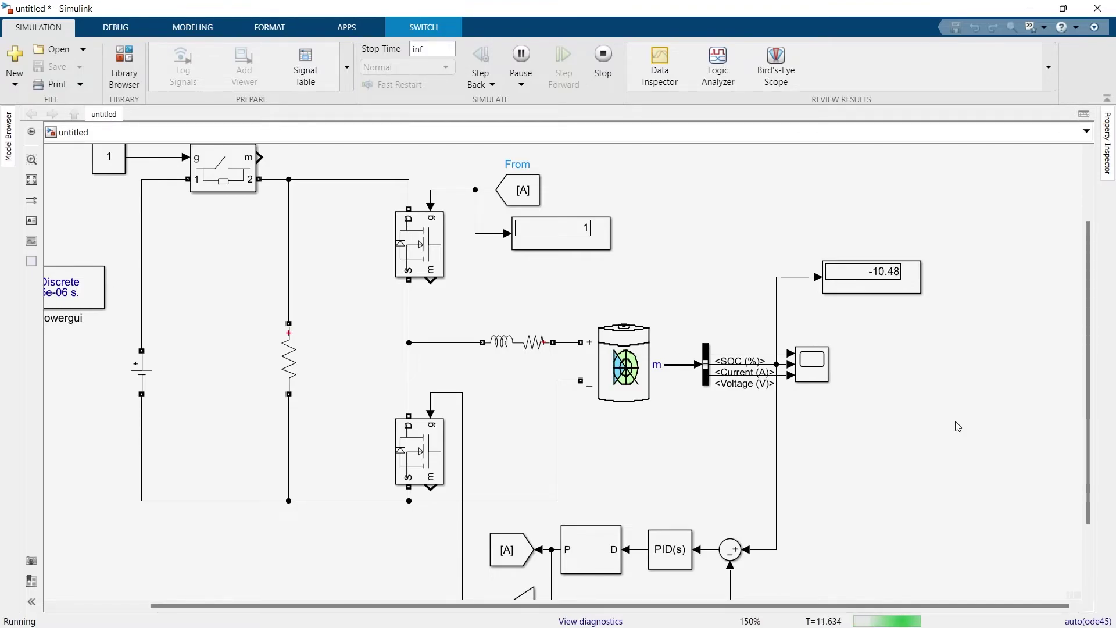
pyautogui.press('space')
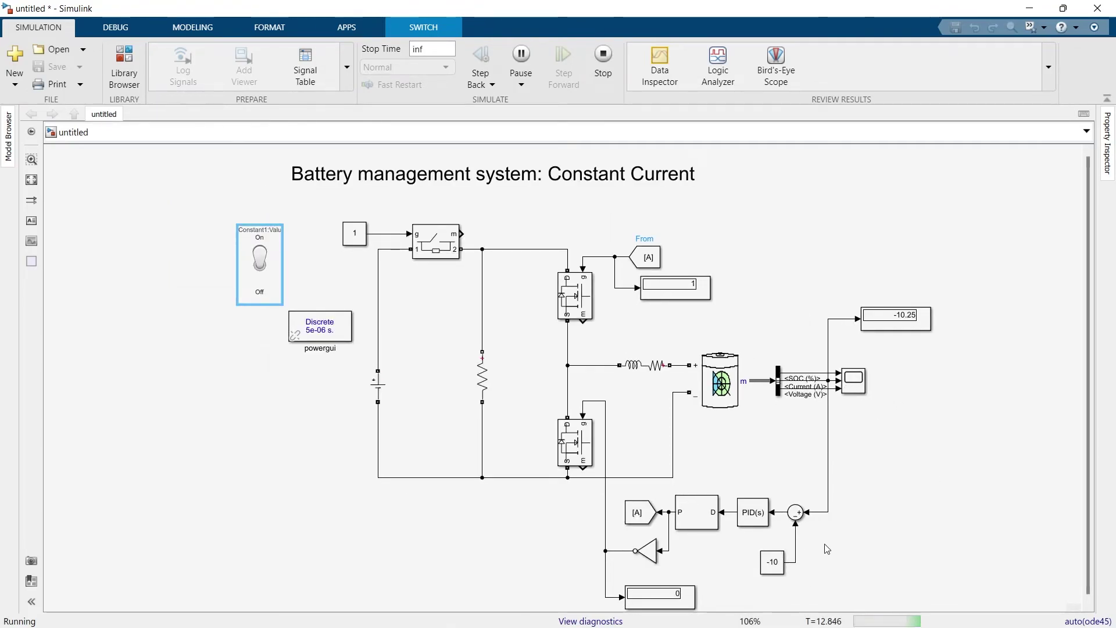
# Stop the run, change the setpoint Constant from -10 to -20, and rerun the simulation.
pyautogui.click(609, 60)
pyautogui.doubleClick(778, 568)
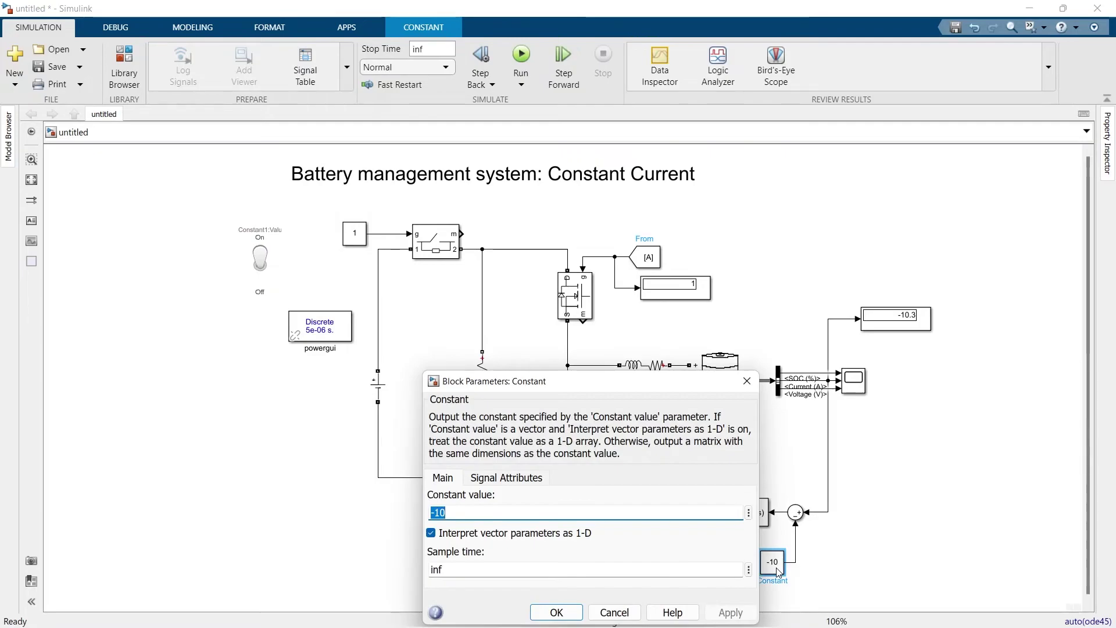
pyautogui.write('-')
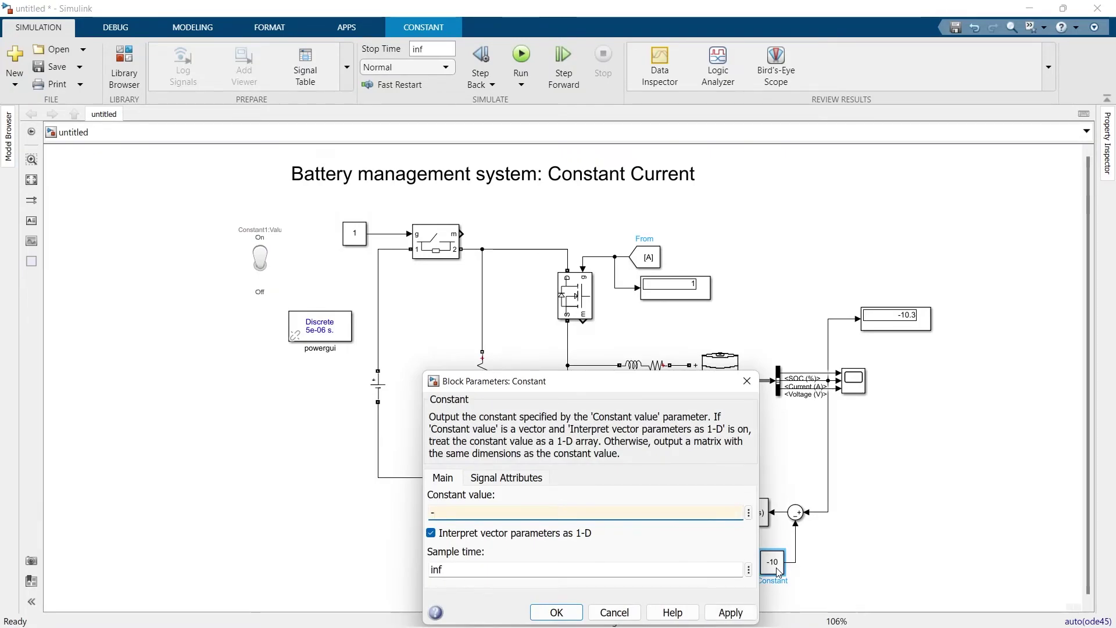
pyautogui.press('Return')
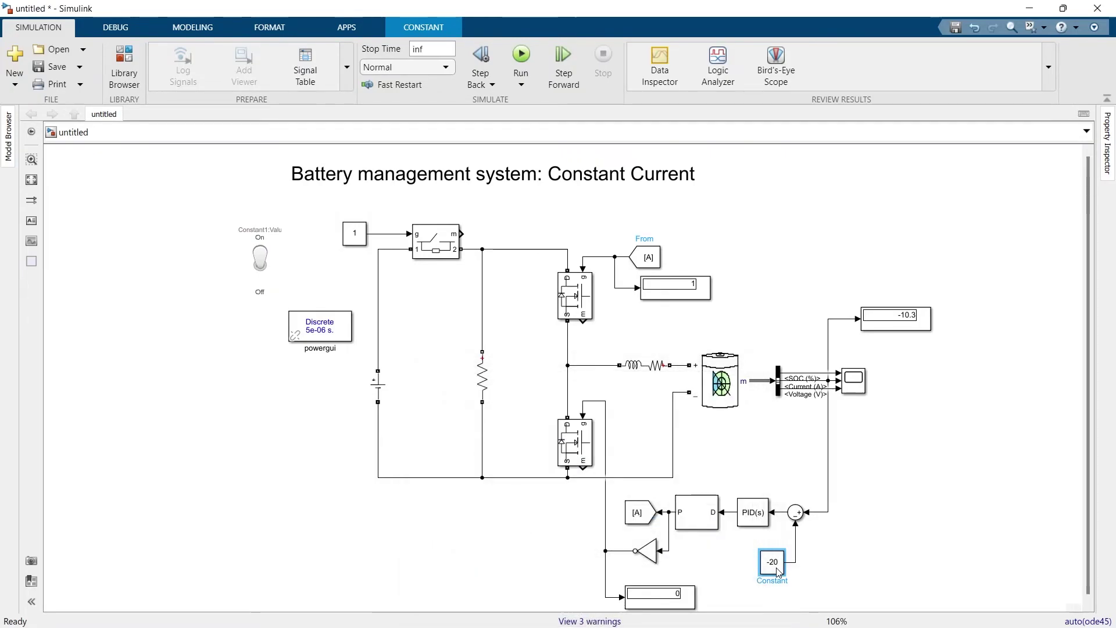
pyautogui.click(521, 55)
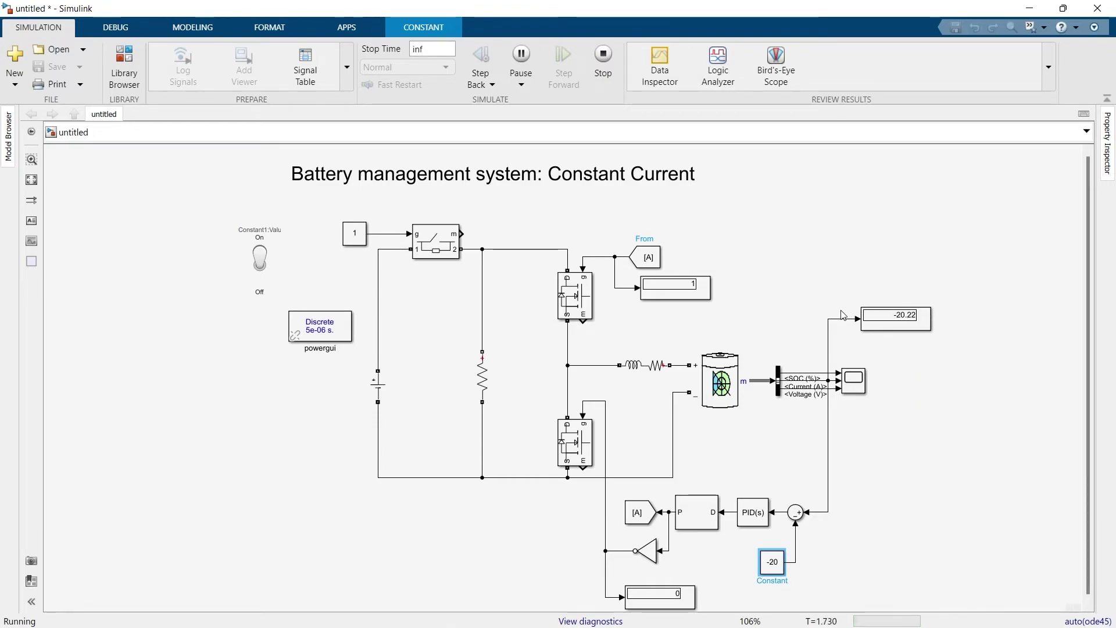
# Toggle charging Off and back On at the -20 setpoint, then stop the run near T=12.2 s.
pyautogui.click(262, 267)
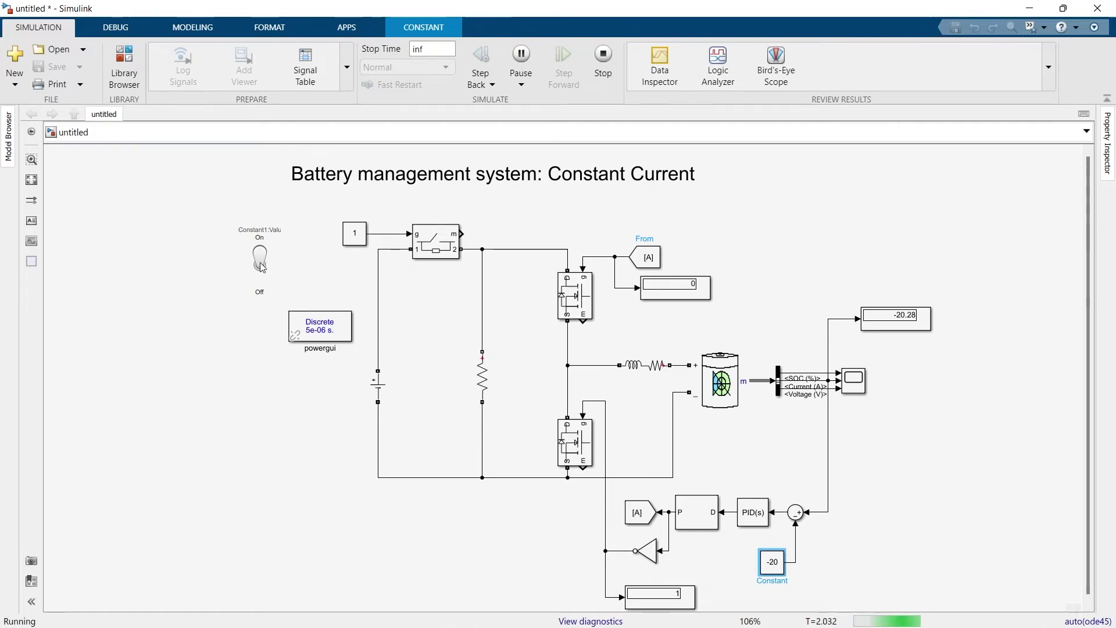
pyautogui.click(261, 268)
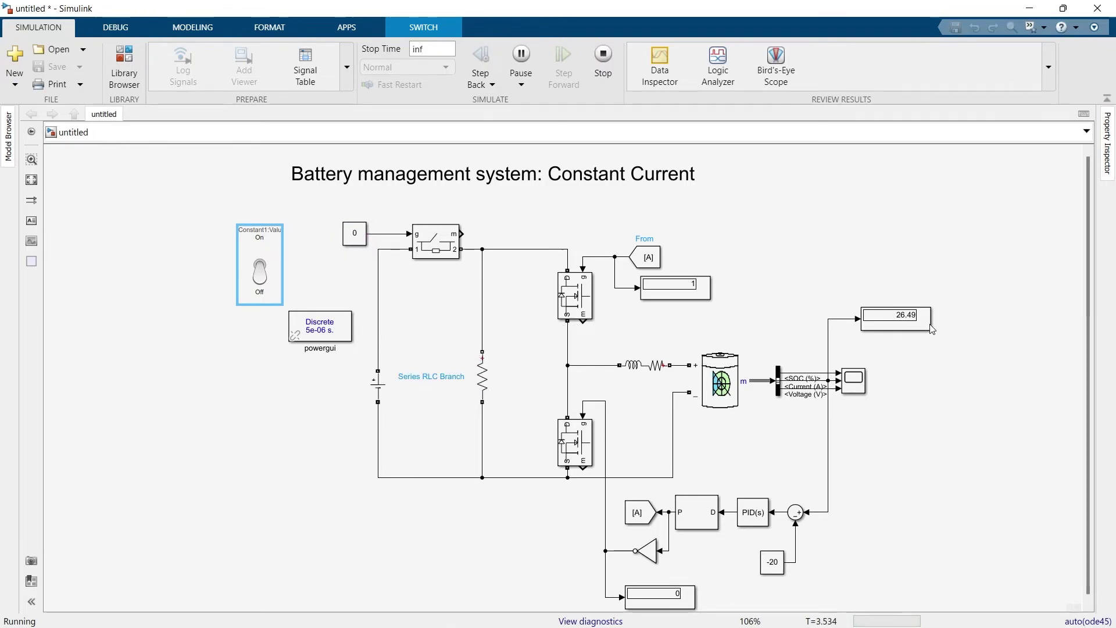
pyautogui.click(252, 272)
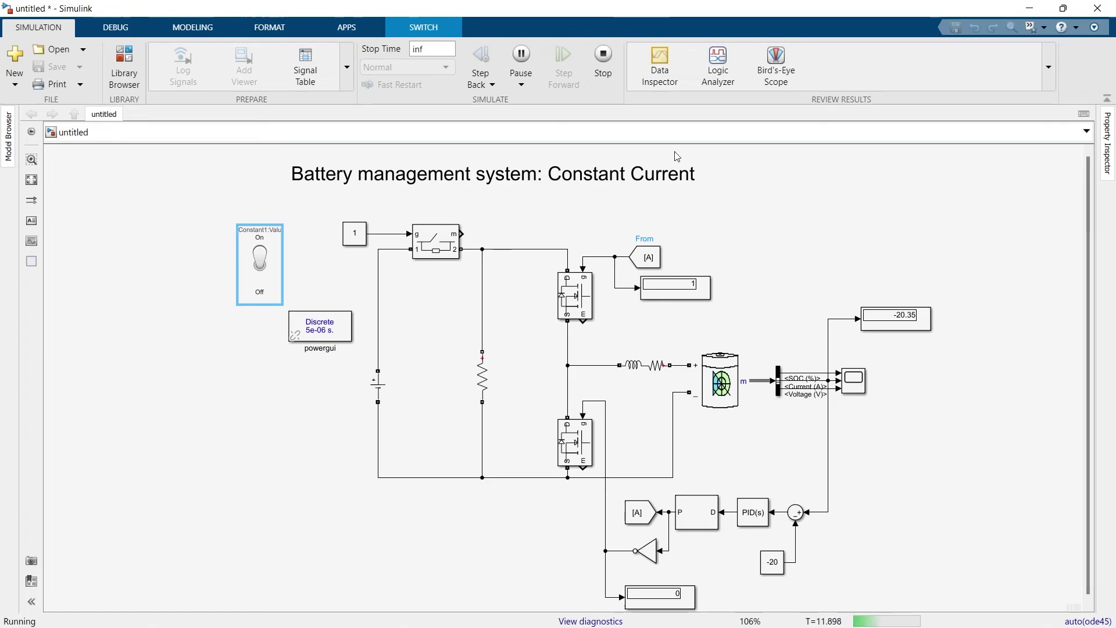
pyautogui.click(607, 55)
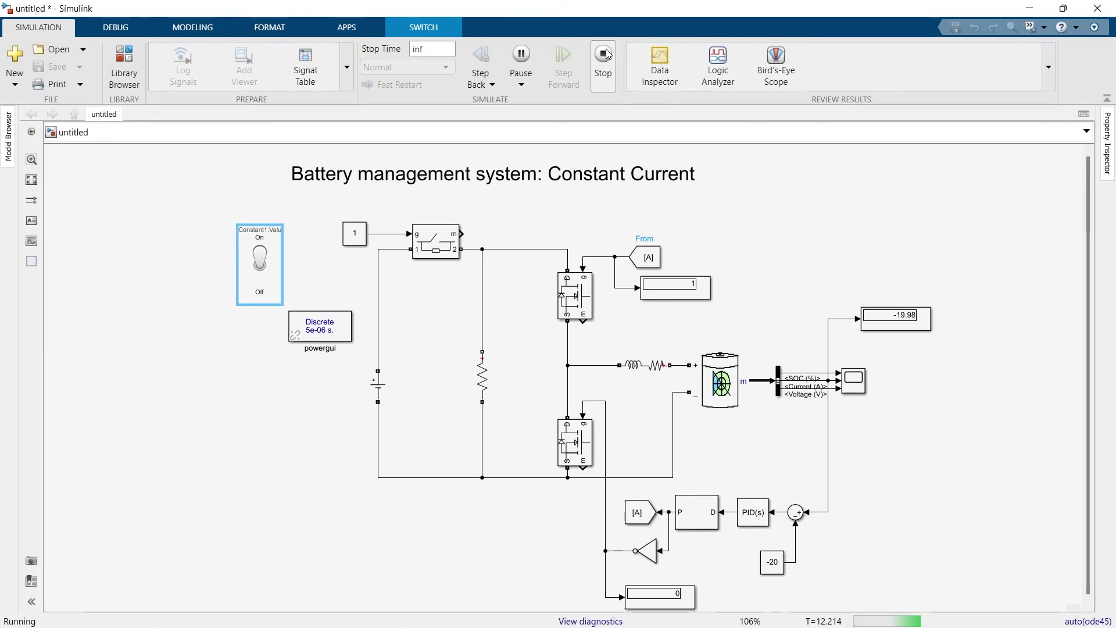
# Open the Scope, apply Scale X & Y Axes Limits to the SOC/current/voltage plots, then close it.
pyautogui.doubleClick(858, 387)
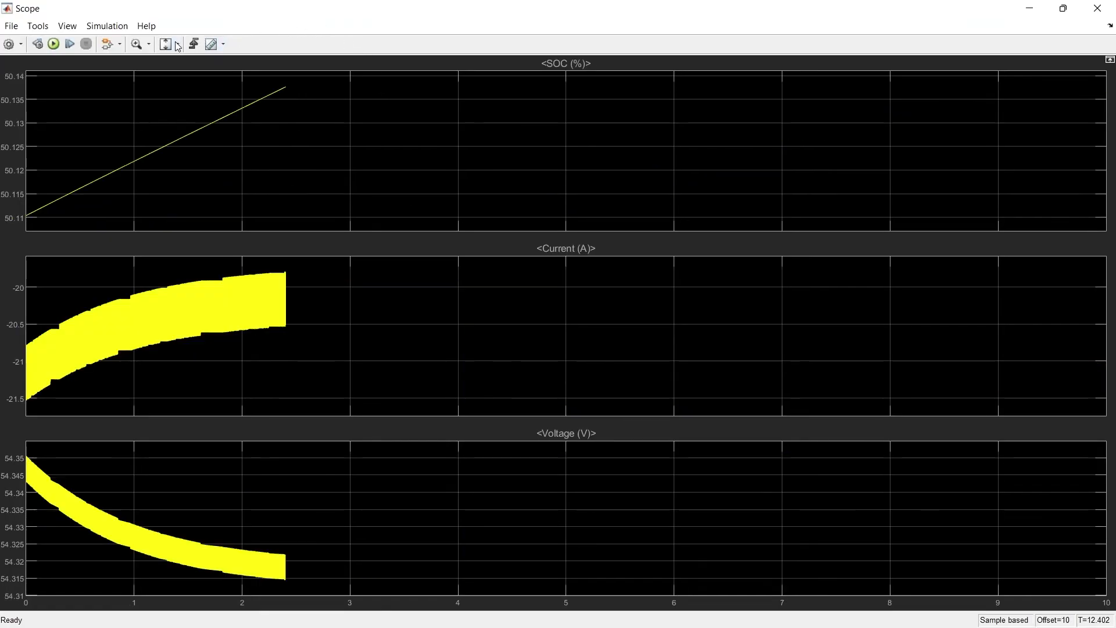
pyautogui.click(178, 44)
pyautogui.click(169, 80)
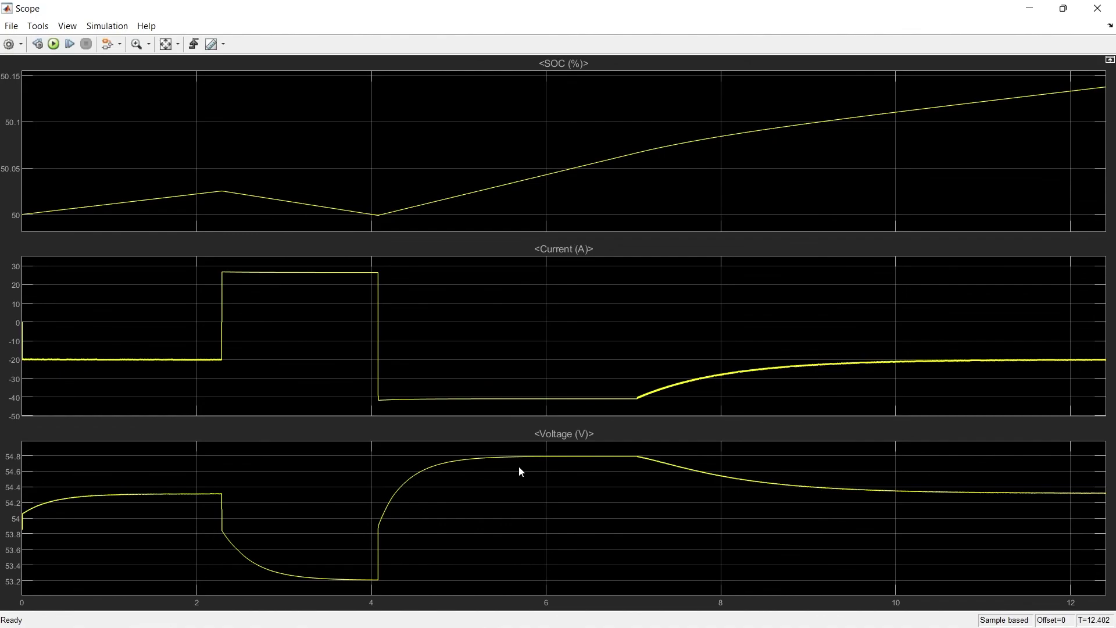
pyautogui.click(1098, 17)
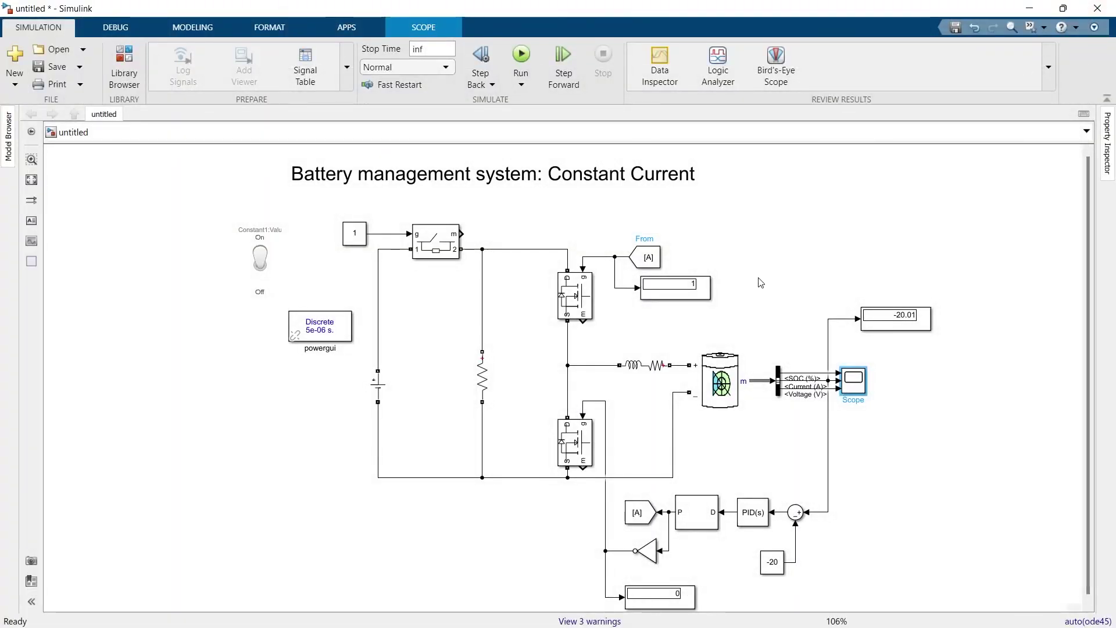